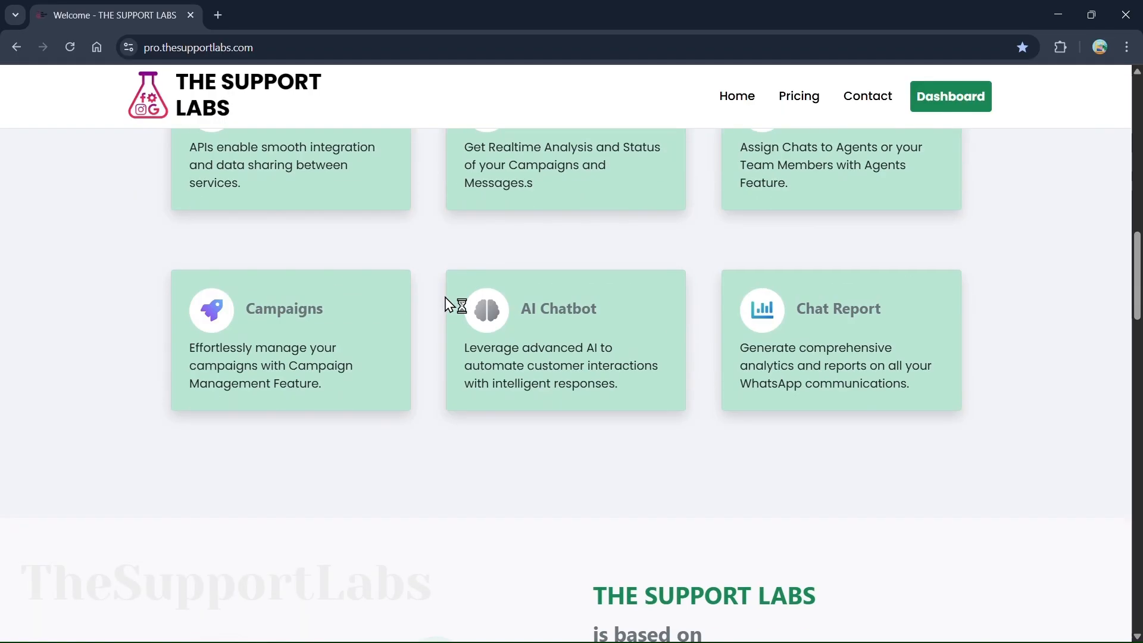
Browse the features and User Plans sections, then open the Dashboard with its onboarding analytics
{"action": "scroll", "coordinate": [449, 304], "scroll_direction": "down", "scroll_amount": 5}
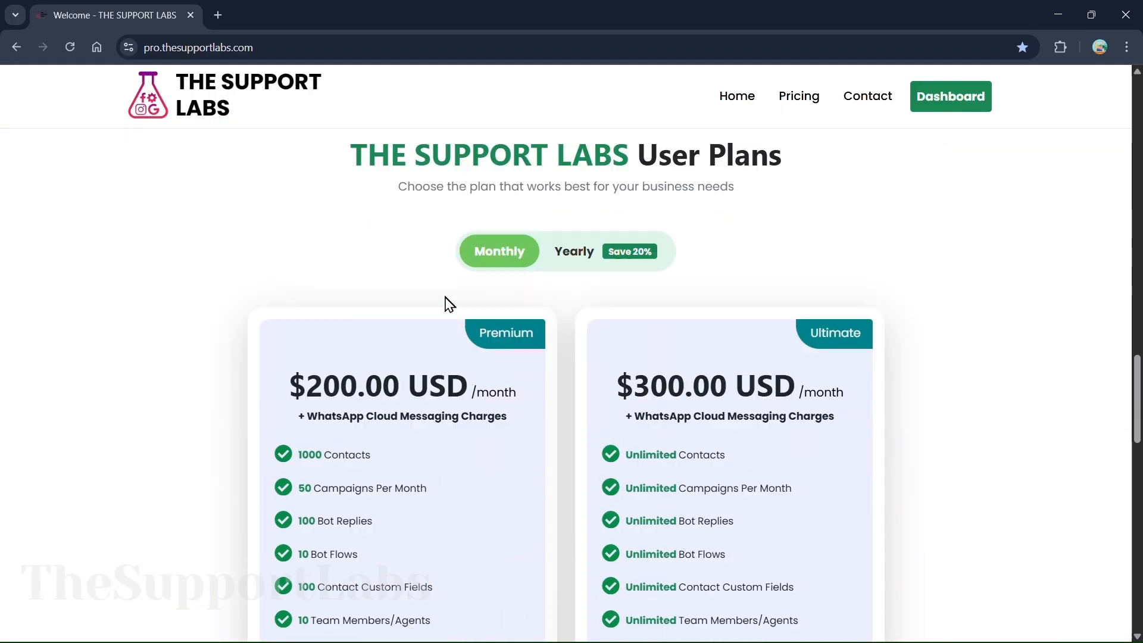
{"action": "scroll", "coordinate": [530, 482], "scroll_direction": "down", "scroll_amount": 2}
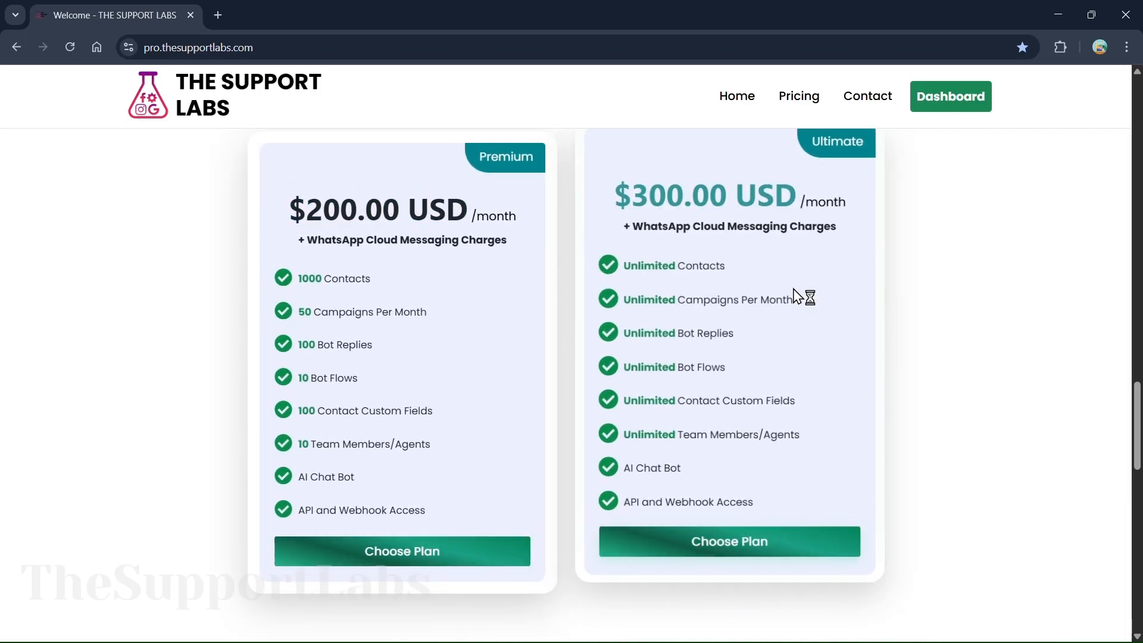
{"action": "scroll", "coordinate": [798, 296], "scroll_direction": "up", "scroll_amount": 10}
{"action": "scroll", "coordinate": [785, 286], "scroll_direction": "up", "scroll_amount": 10}
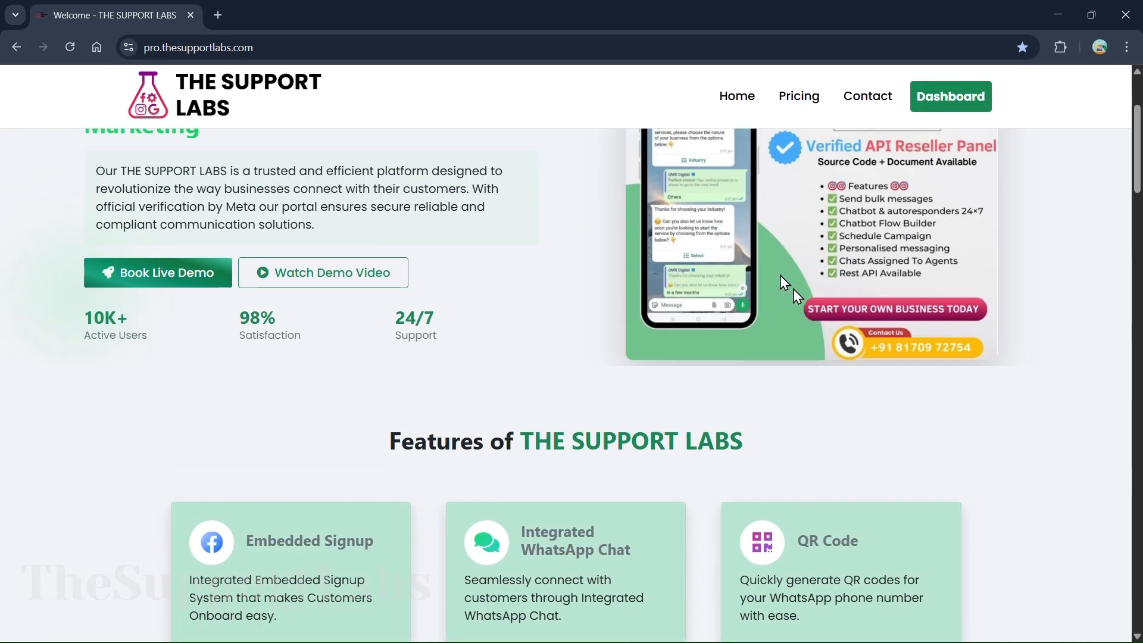
{"action": "left_click", "coordinate": [943, 93]}
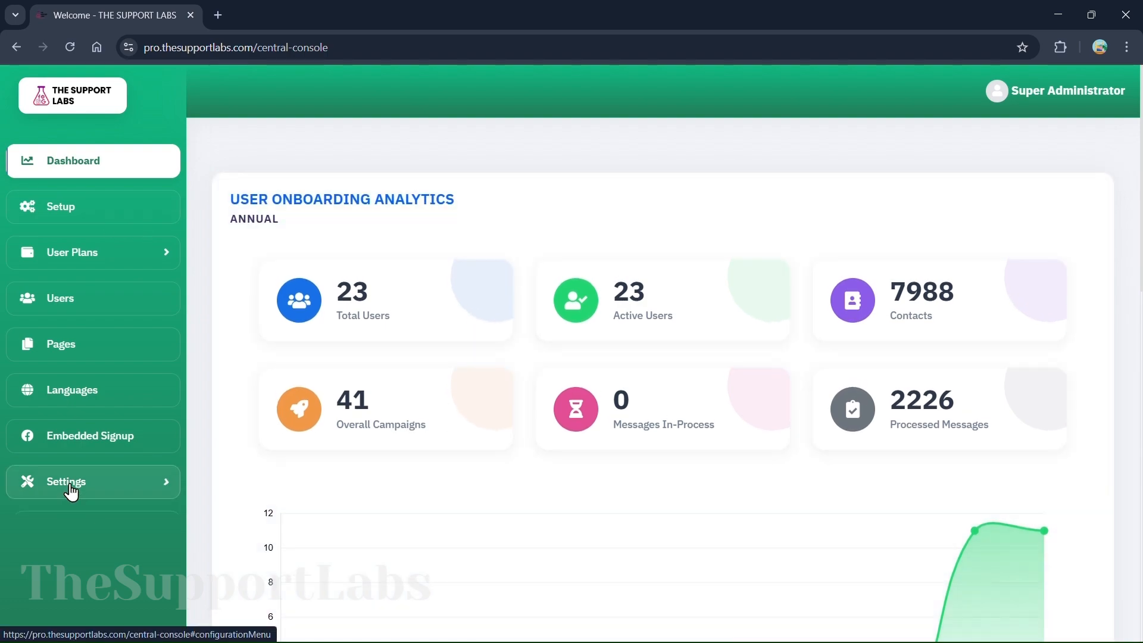
Set the selected home page to Home Page 2 under Appearance > Home Page Settings
{"action": "left_click", "coordinate": [66, 485]}
{"action": "left_click", "coordinate": [58, 619]}
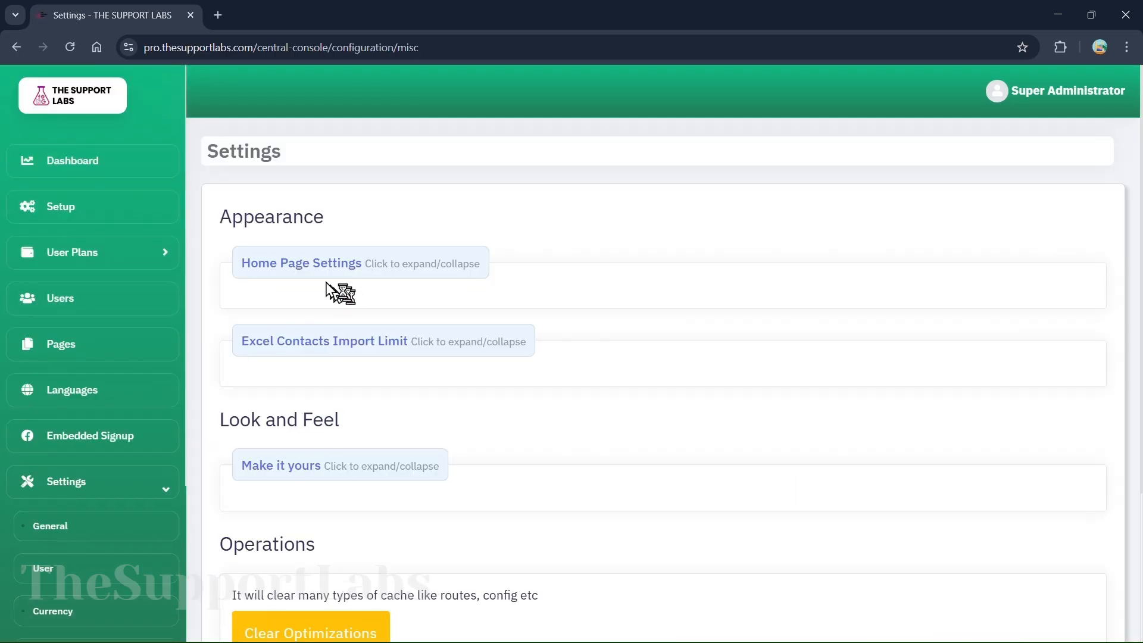
{"action": "left_click", "coordinate": [300, 261]}
{"action": "left_click", "coordinate": [363, 345]}
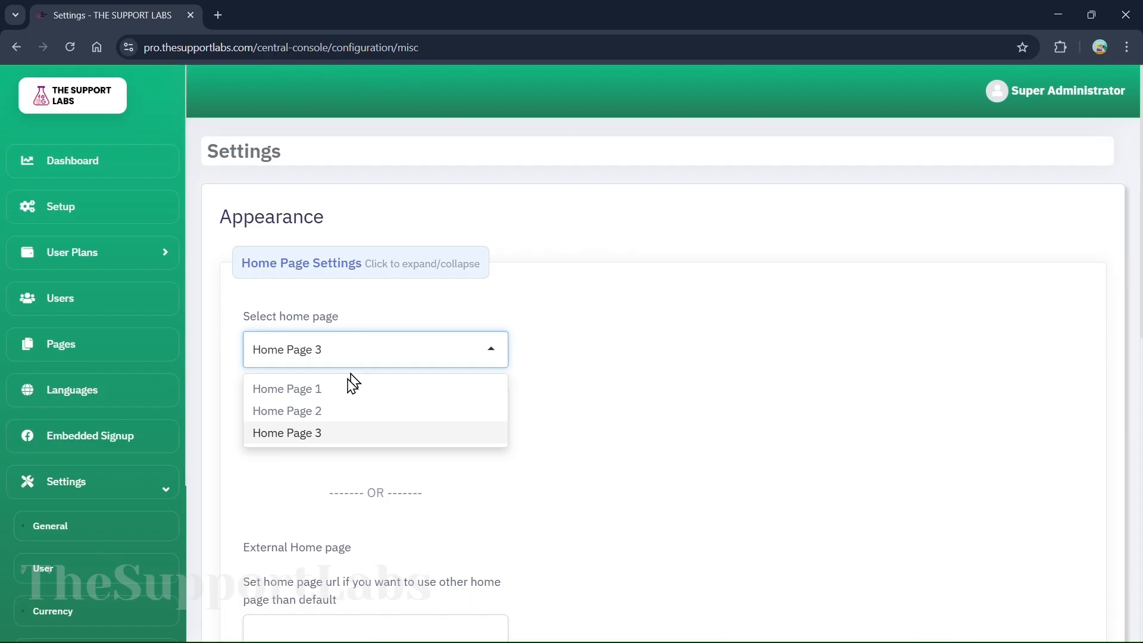
{"action": "left_click", "coordinate": [314, 410]}
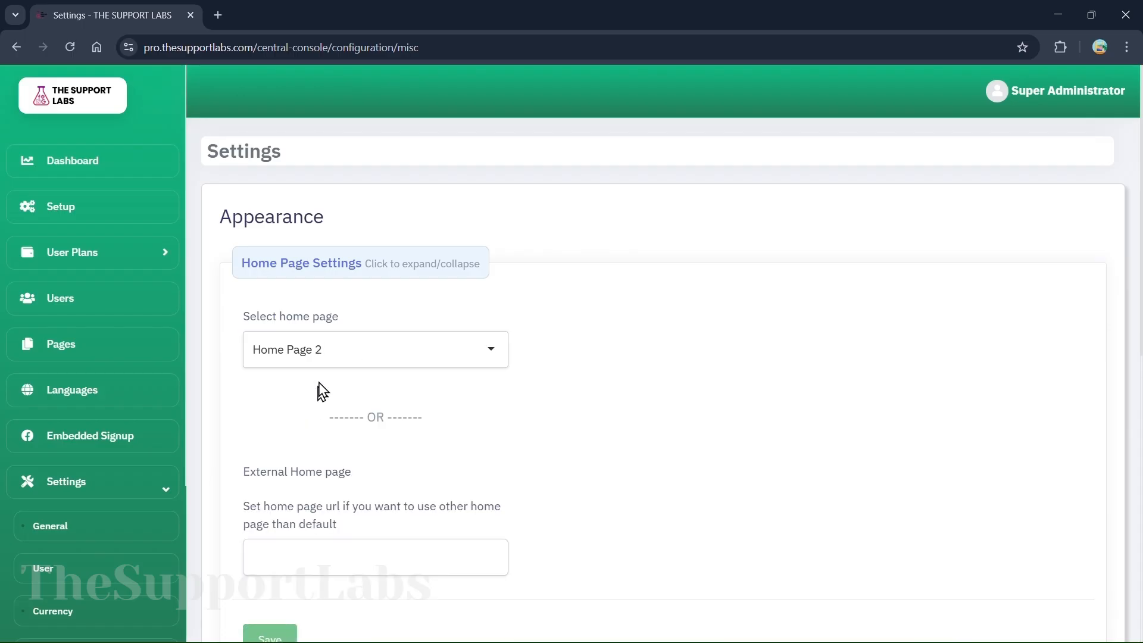
{"action": "scroll", "coordinate": [360, 416], "scroll_direction": "down", "scroll_amount": 8}
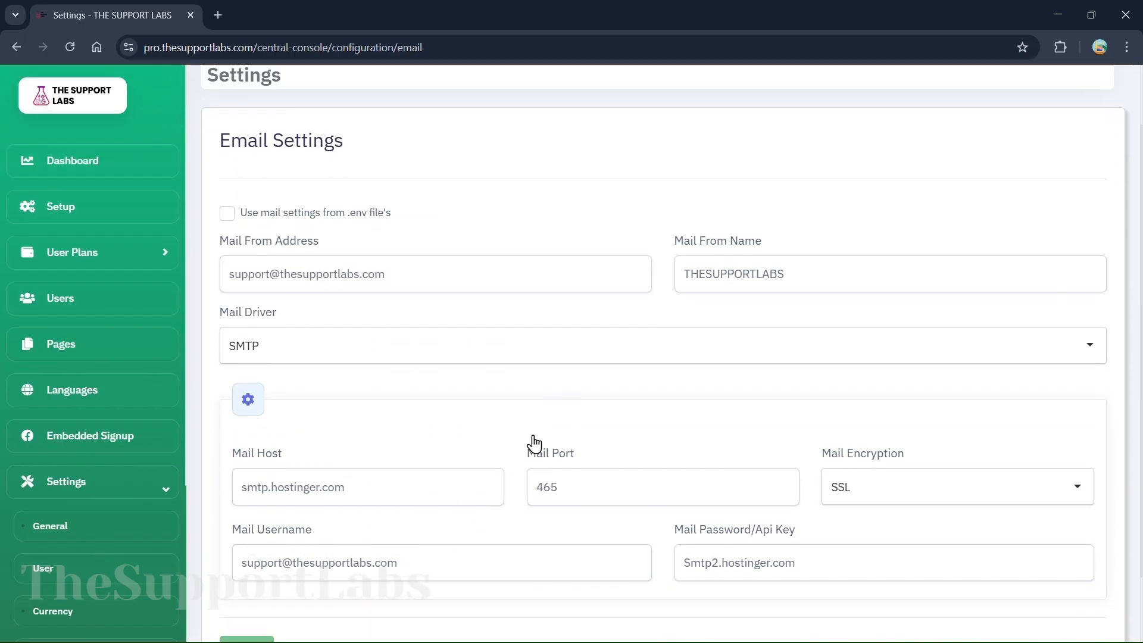
{"action": "scroll", "coordinate": [531, 441], "scroll_direction": "down", "scroll_amount": 1}
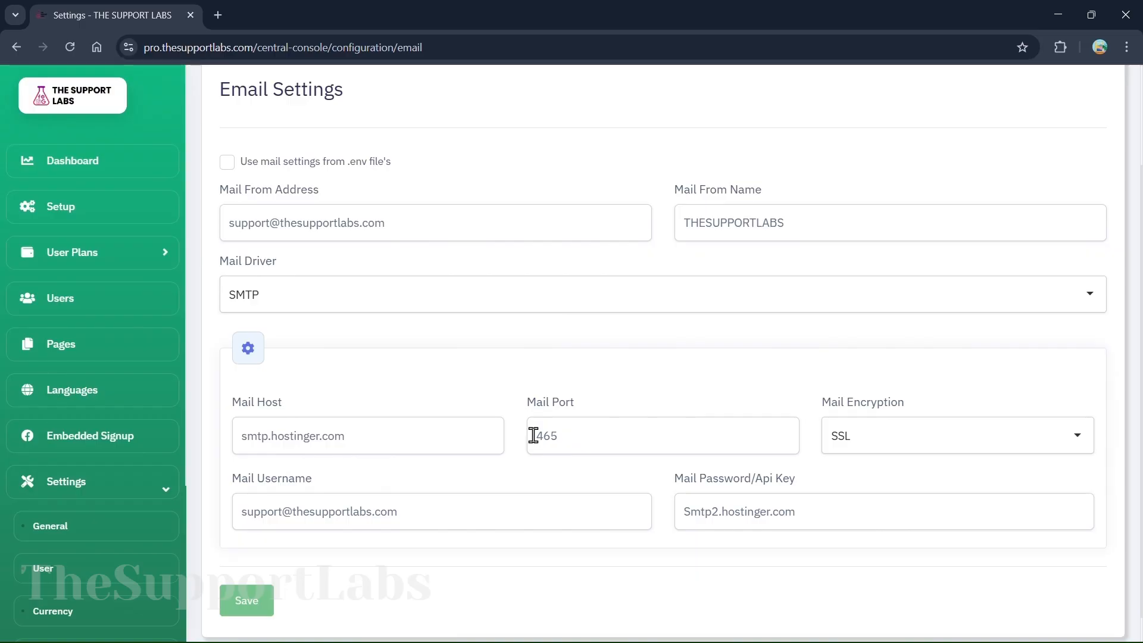
Review the SMTP Email Settings and start editing the Mail From Address field
{"action": "scroll", "coordinate": [533, 436], "scroll_direction": "down", "scroll_amount": 1}
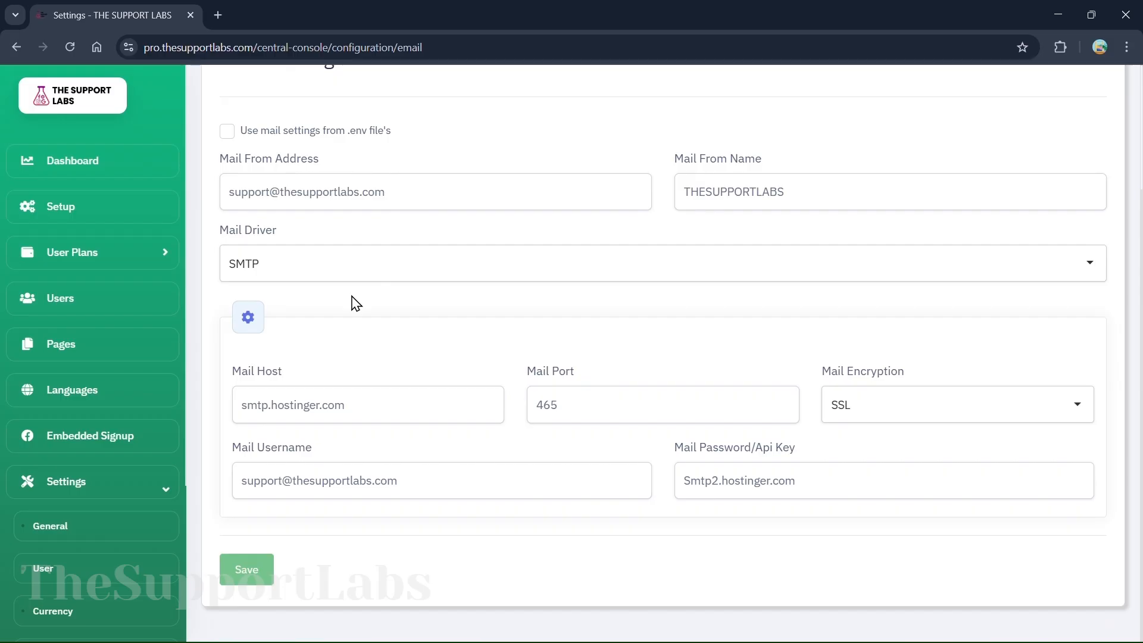
{"action": "left_click", "coordinate": [343, 205]}
{"action": "scroll", "coordinate": [409, 242], "scroll_direction": "up", "scroll_amount": 5}
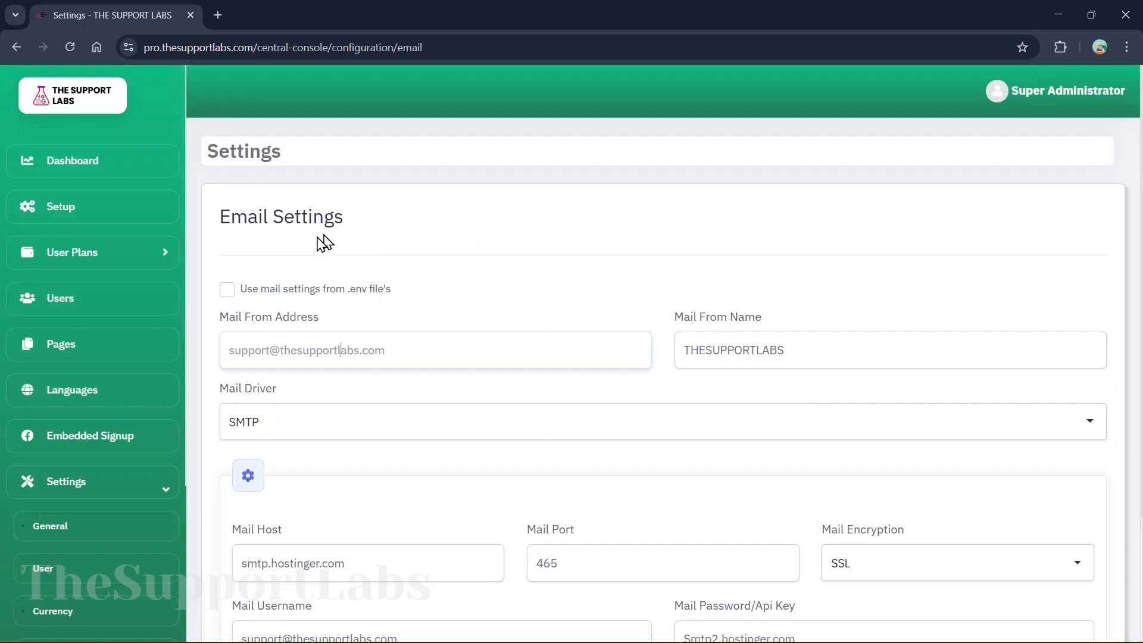
{"action": "scroll", "coordinate": [467, 551], "scroll_direction": "down", "scroll_amount": 3}
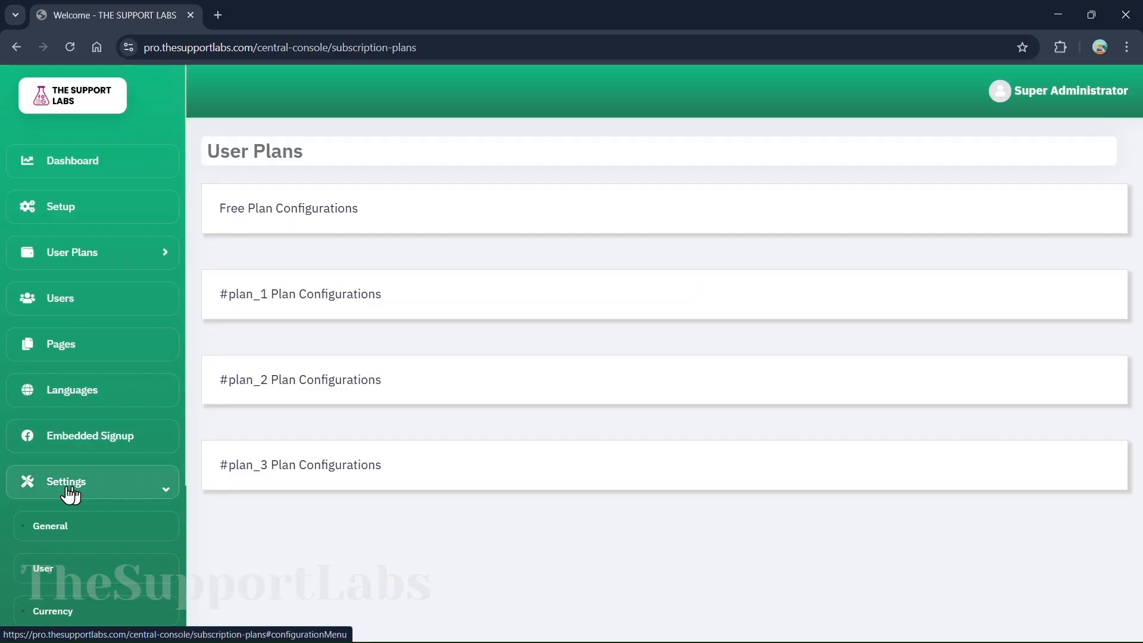
Expand the #plan_1 plan configuration and scroll through its feature limits
{"action": "left_click", "coordinate": [320, 311]}
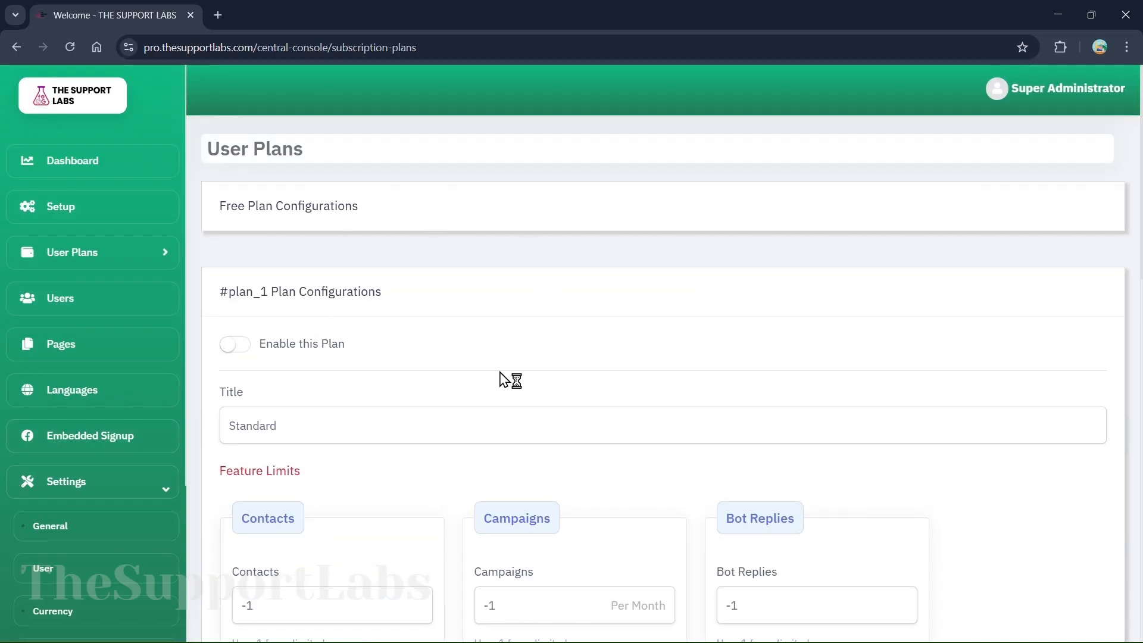
{"action": "scroll", "coordinate": [500, 379], "scroll_direction": "down", "scroll_amount": 2}
{"action": "scroll", "coordinate": [499, 379], "scroll_direction": "down", "scroll_amount": 2}
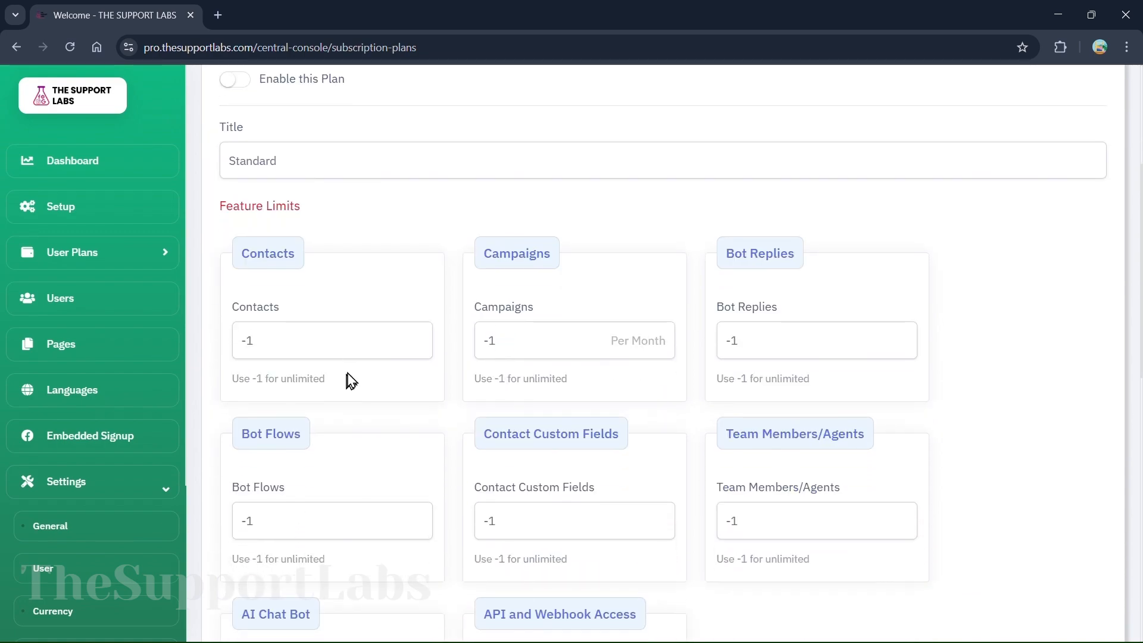
{"action": "scroll", "coordinate": [292, 351], "scroll_direction": "down", "scroll_amount": 2}
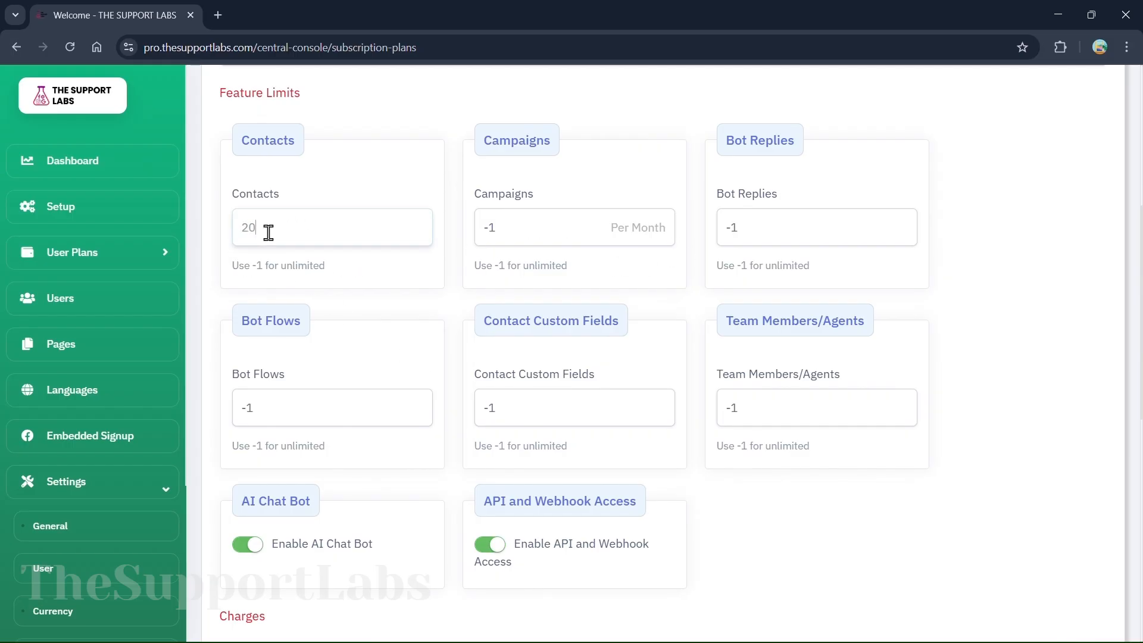
Replace the Contacts limit value and review the 100 USD monthly and 6000 USD yearly charges
{"action": "double_click", "coordinate": [338, 235]}
{"action": "type", "text": "-1"}
{"action": "scroll", "coordinate": [438, 263], "scroll_direction": "down", "scroll_amount": 3}
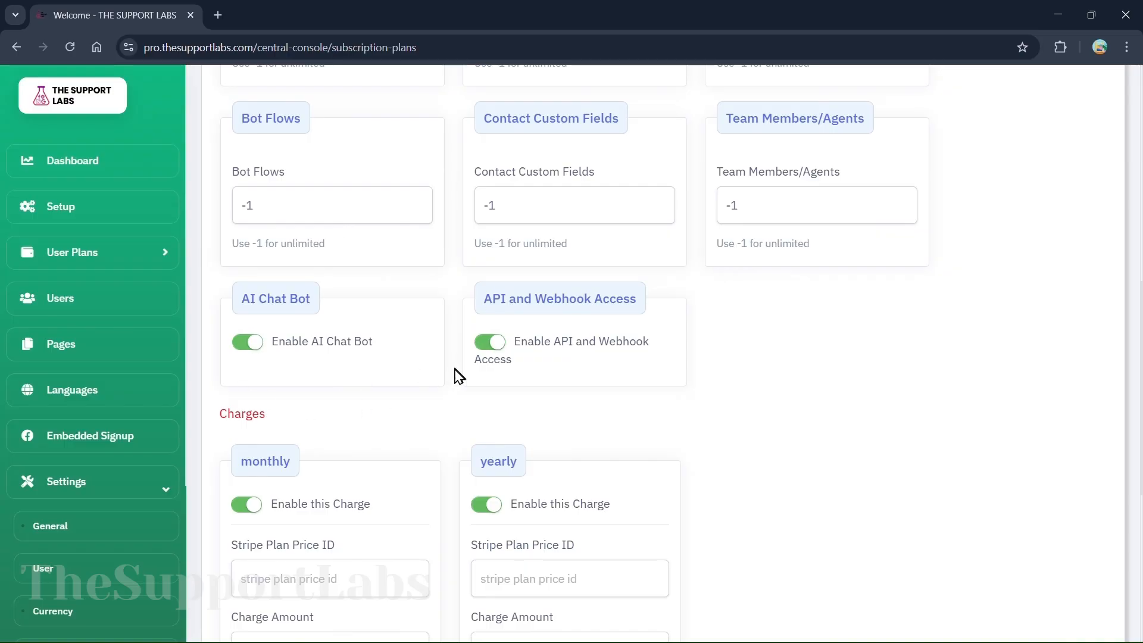
{"action": "scroll", "coordinate": [459, 375], "scroll_direction": "down", "scroll_amount": 3}
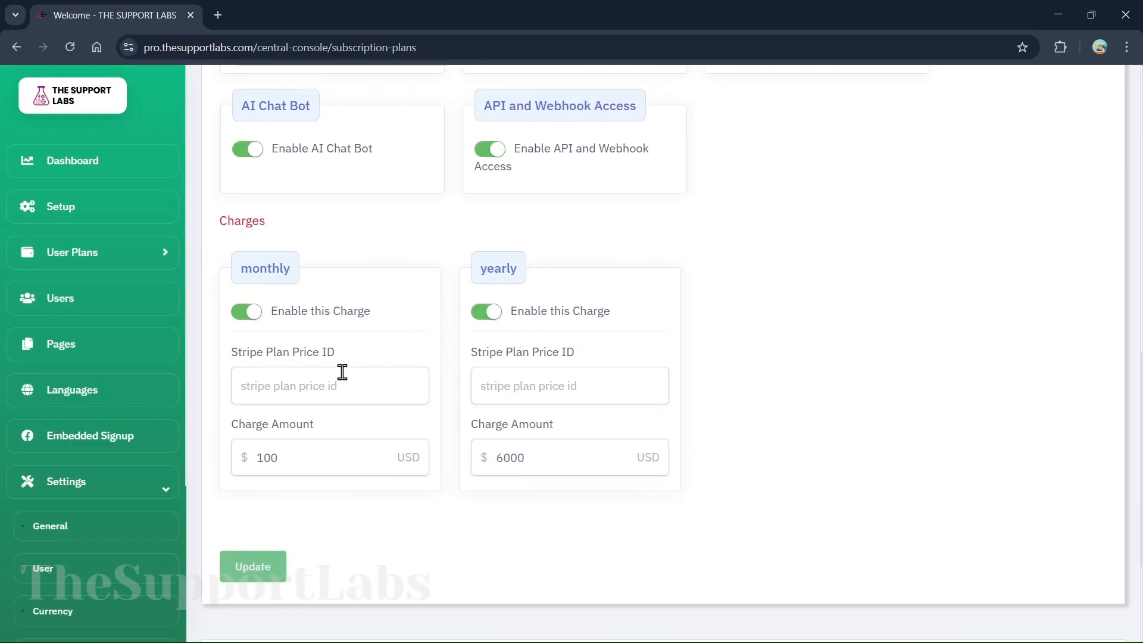
{"action": "scroll", "coordinate": [440, 407], "scroll_direction": "down", "scroll_amount": 3}
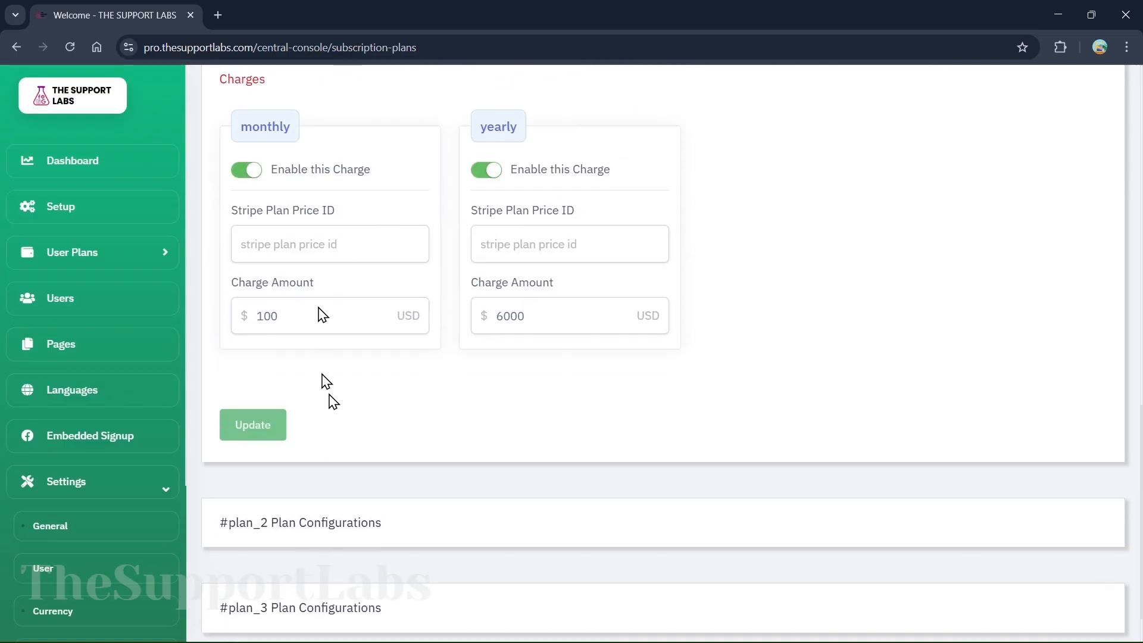
{"action": "scroll", "coordinate": [95, 546], "scroll_direction": "down", "scroll_amount": 4}
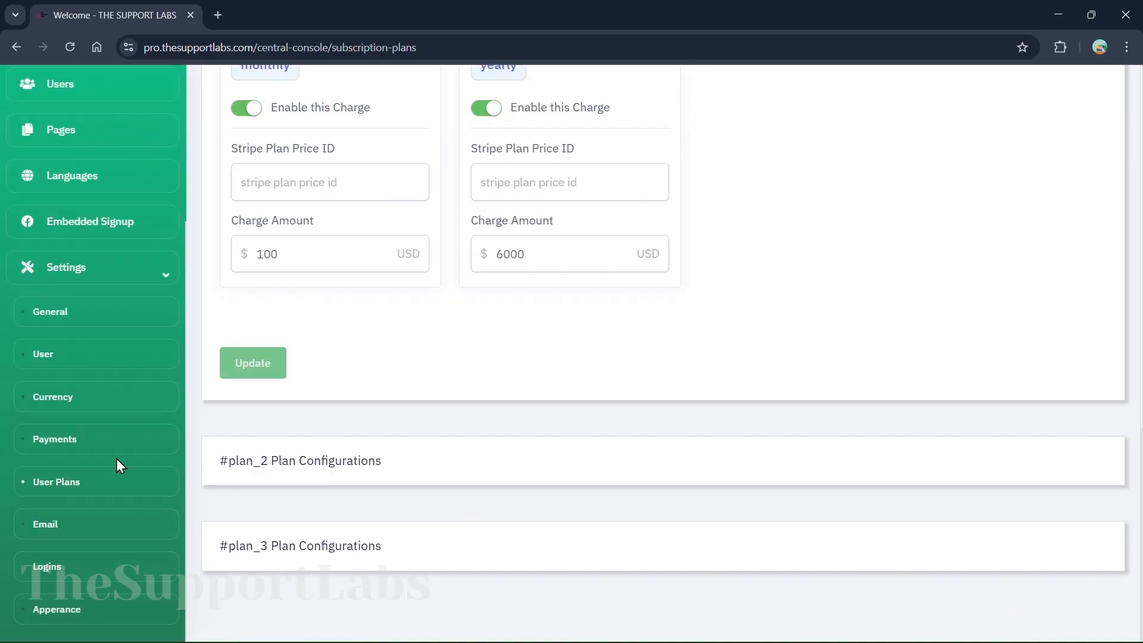
Look over the payment gateways under Settings > Payments, then go to Currency settings
{"action": "left_click", "coordinate": [74, 440]}
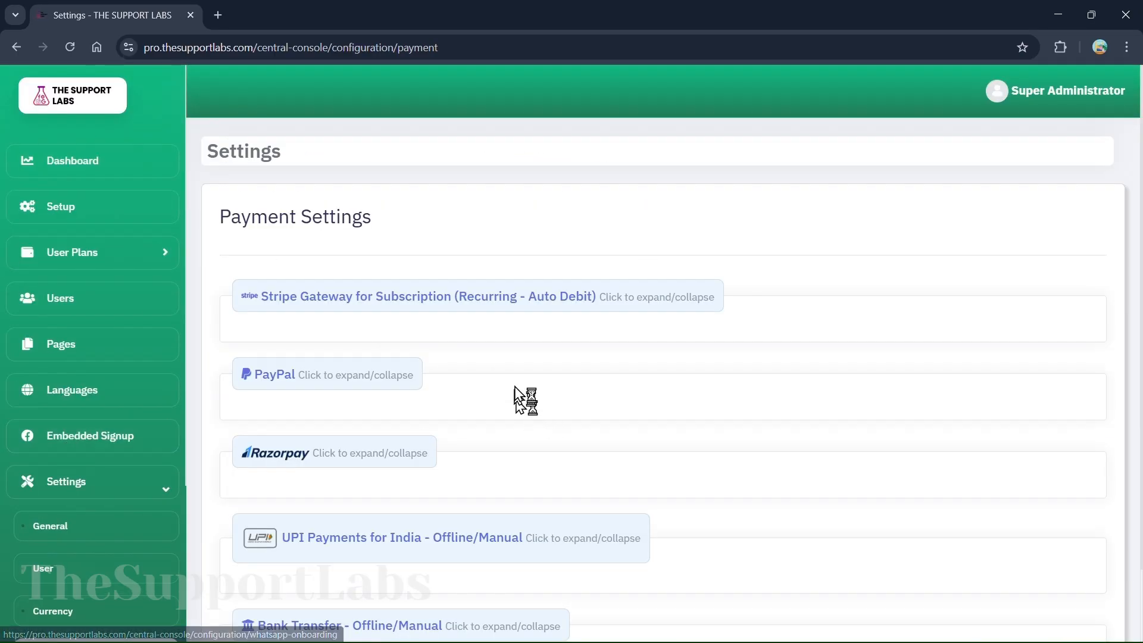
{"action": "scroll", "coordinate": [460, 386], "scroll_direction": "down", "scroll_amount": 1}
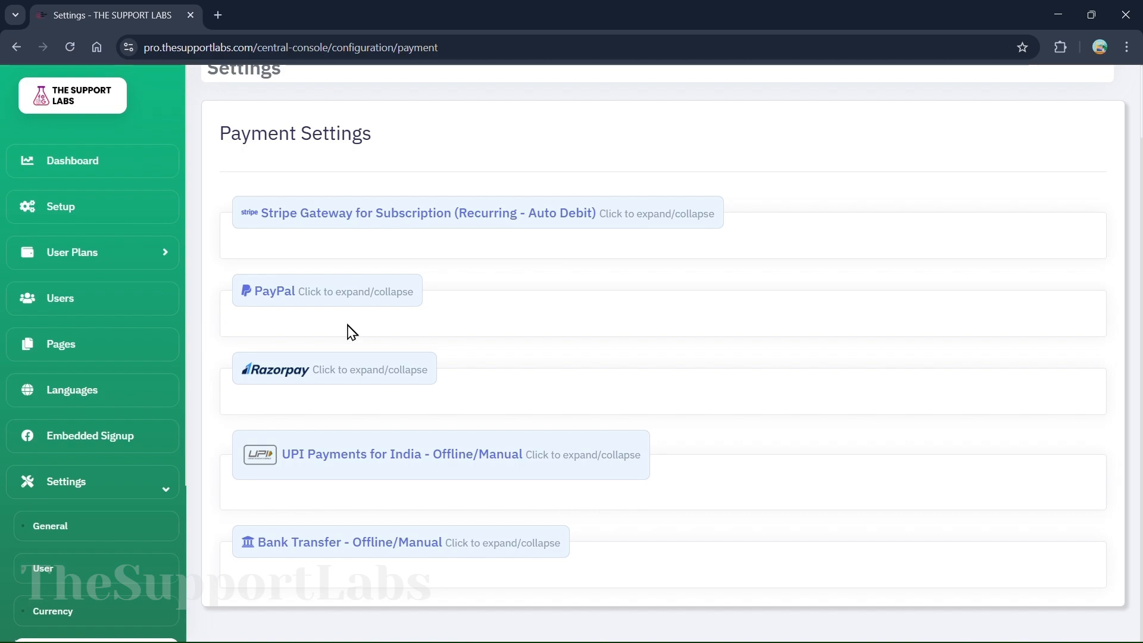
{"action": "scroll", "coordinate": [351, 332], "scroll_direction": "up", "scroll_amount": 2}
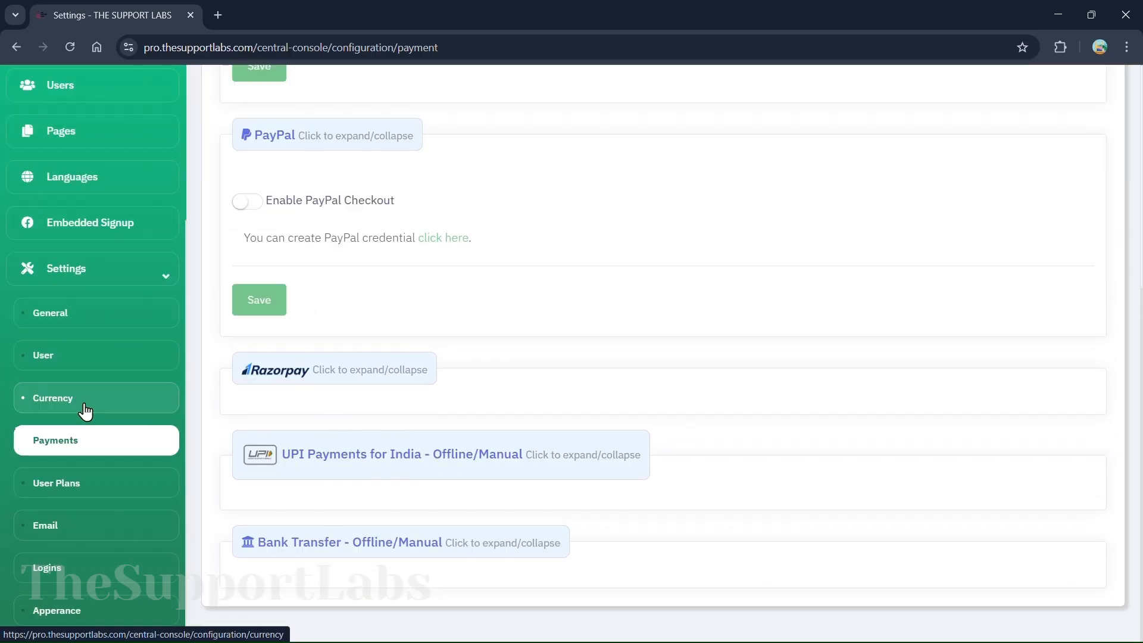
{"action": "left_click", "coordinate": [21, 402]}
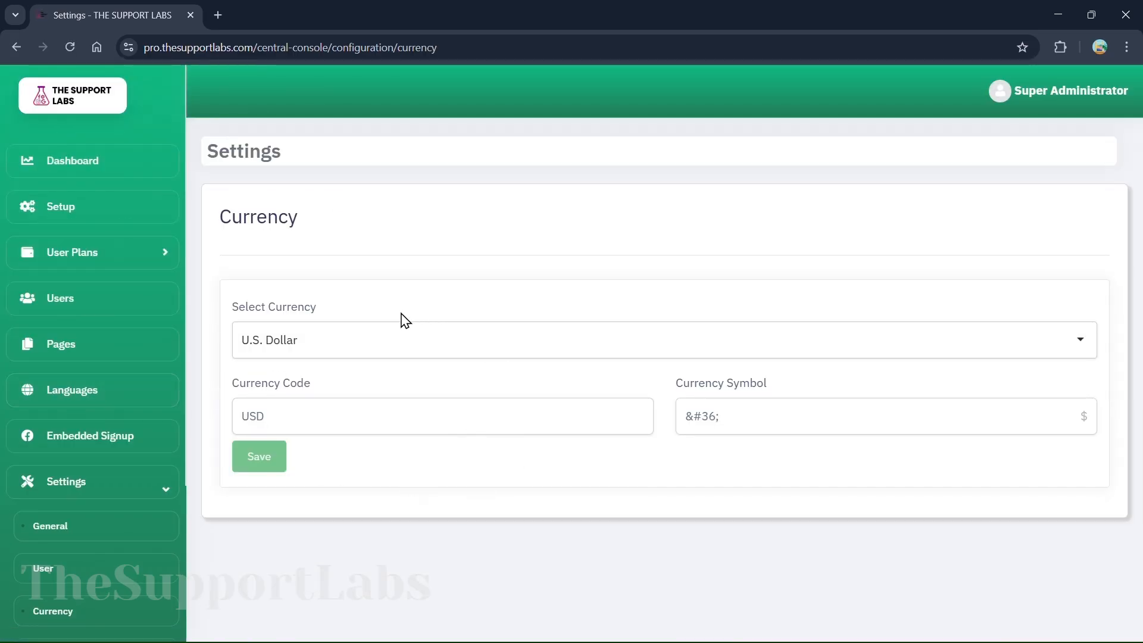
Change the currency from U.S. Dollar to Singapore Dollar (SGD), then go to General settings
{"action": "left_click", "coordinate": [332, 348]}
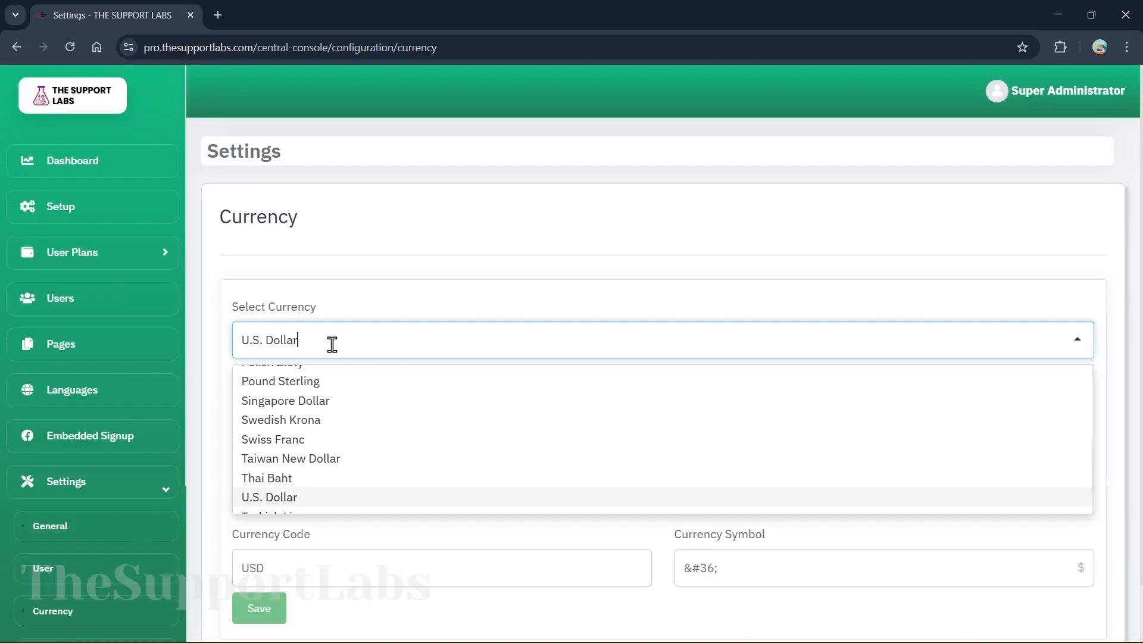
{"action": "left_click", "coordinate": [329, 294]}
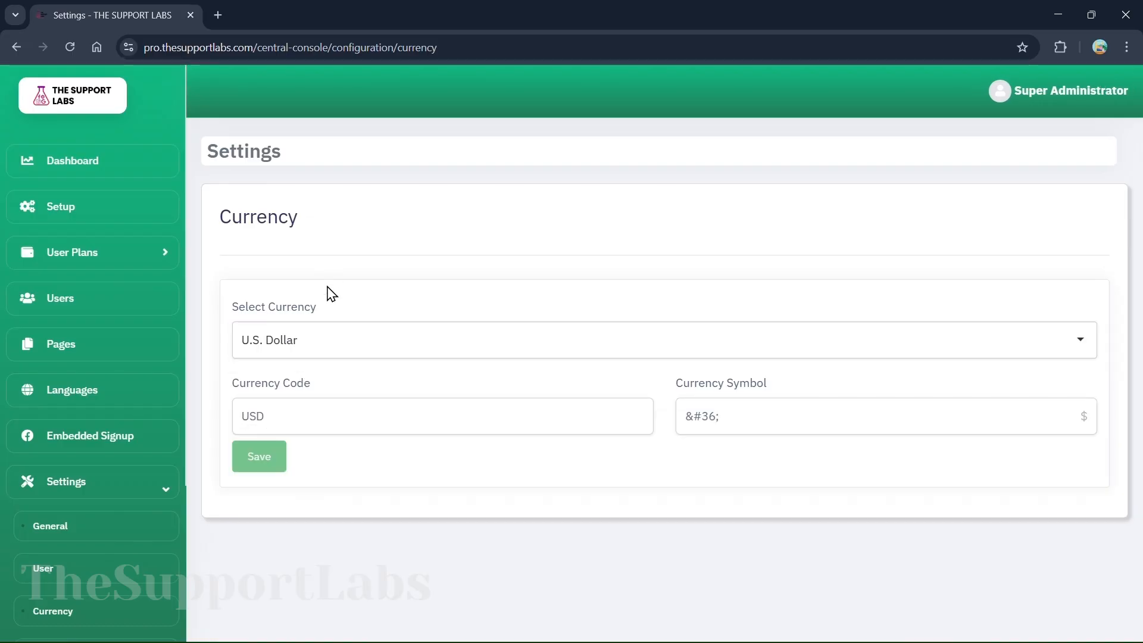
{"action": "left_click", "coordinate": [312, 335]}
{"action": "left_click", "coordinate": [295, 400]}
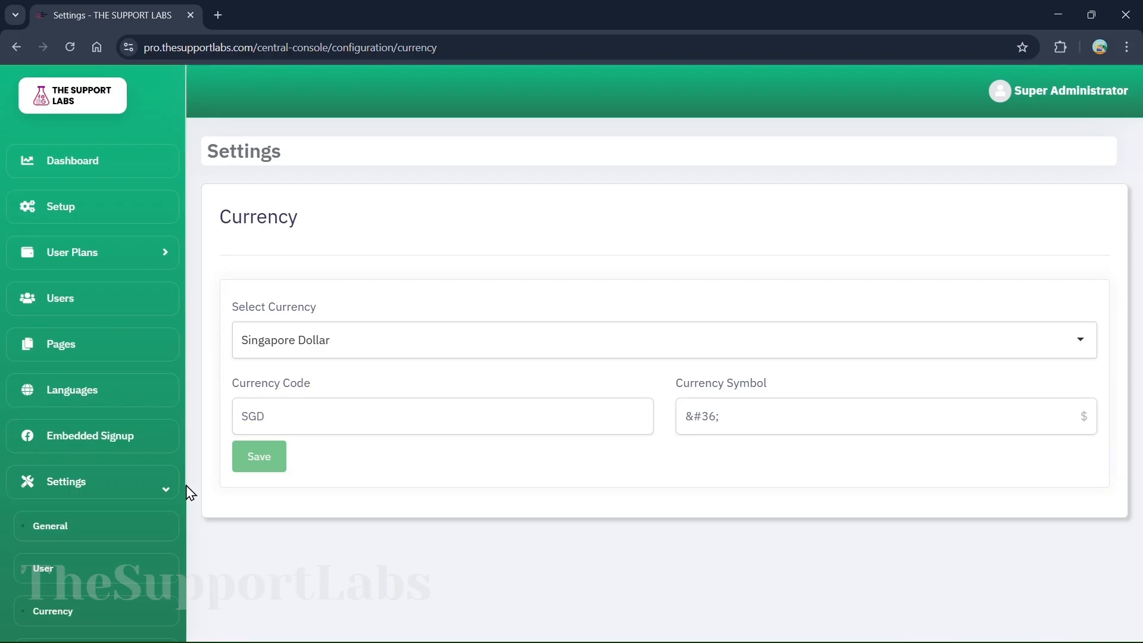
{"action": "scroll", "coordinate": [66, 591], "scroll_direction": "down", "scroll_amount": 3}
{"action": "left_click", "coordinate": [48, 316]}
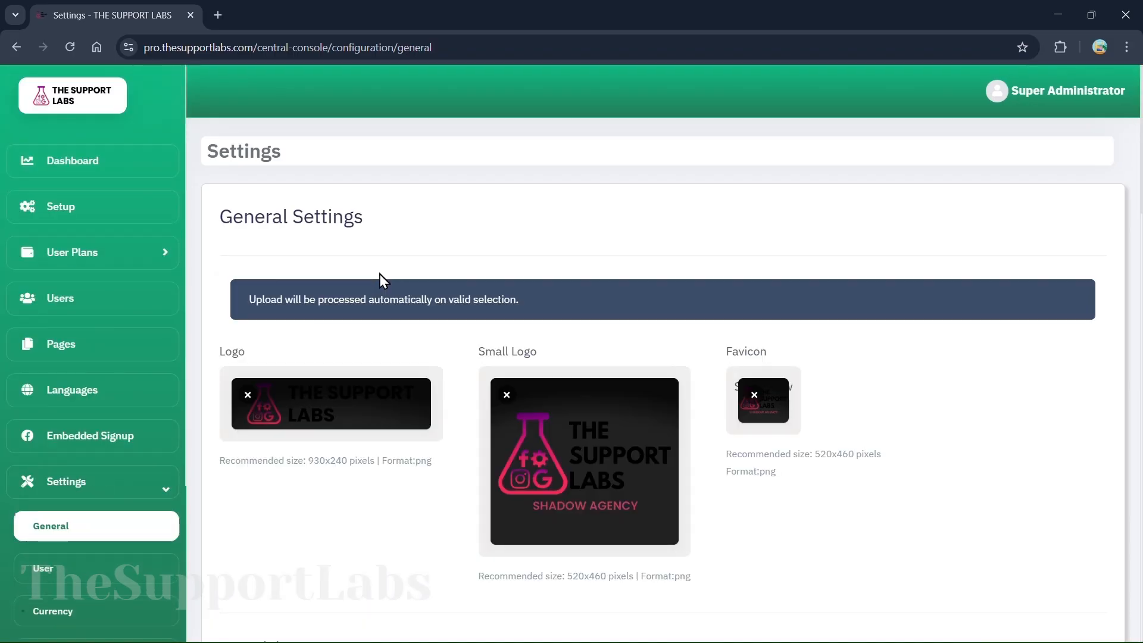
Scroll General settings past Contact, Hero Image and QR Code to Localization, then open Onboarding Setup
{"action": "scroll", "coordinate": [380, 277], "scroll_direction": "down", "scroll_amount": 2}
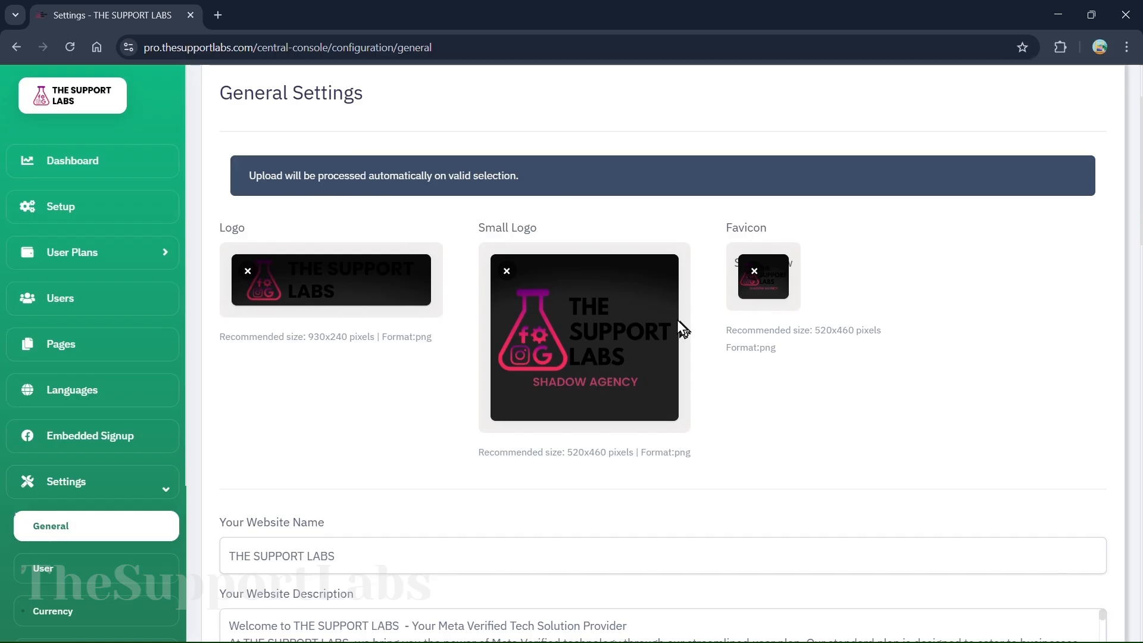
{"action": "scroll", "coordinate": [364, 399], "scroll_direction": "down", "scroll_amount": 4}
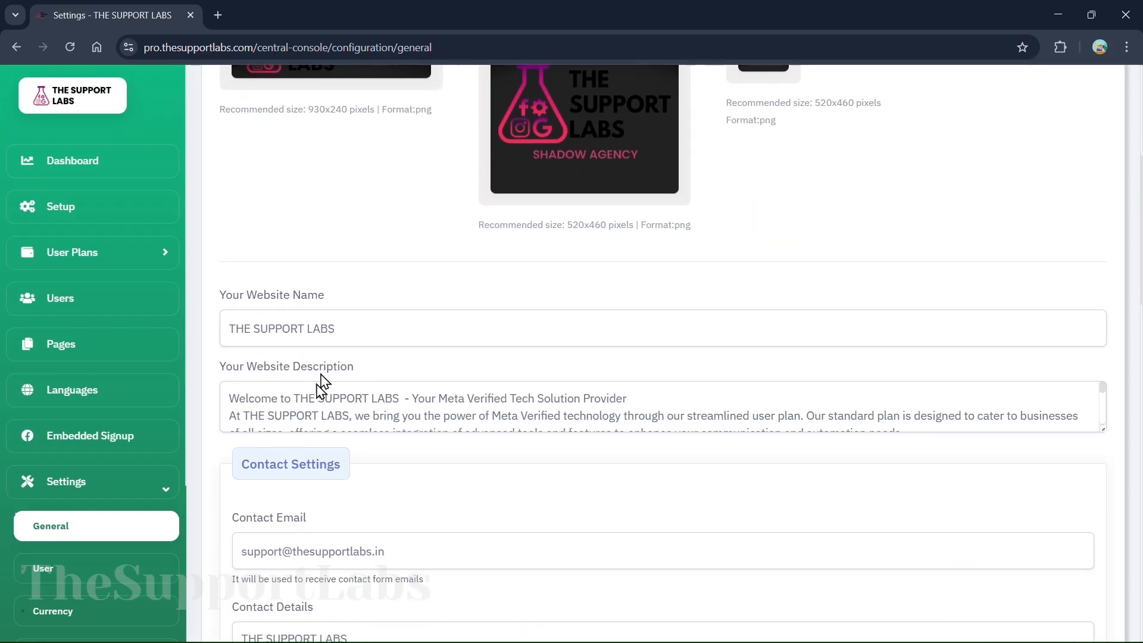
{"action": "scroll", "coordinate": [301, 408], "scroll_direction": "down", "scroll_amount": 3}
{"action": "scroll", "coordinate": [252, 442], "scroll_direction": "down", "scroll_amount": 4}
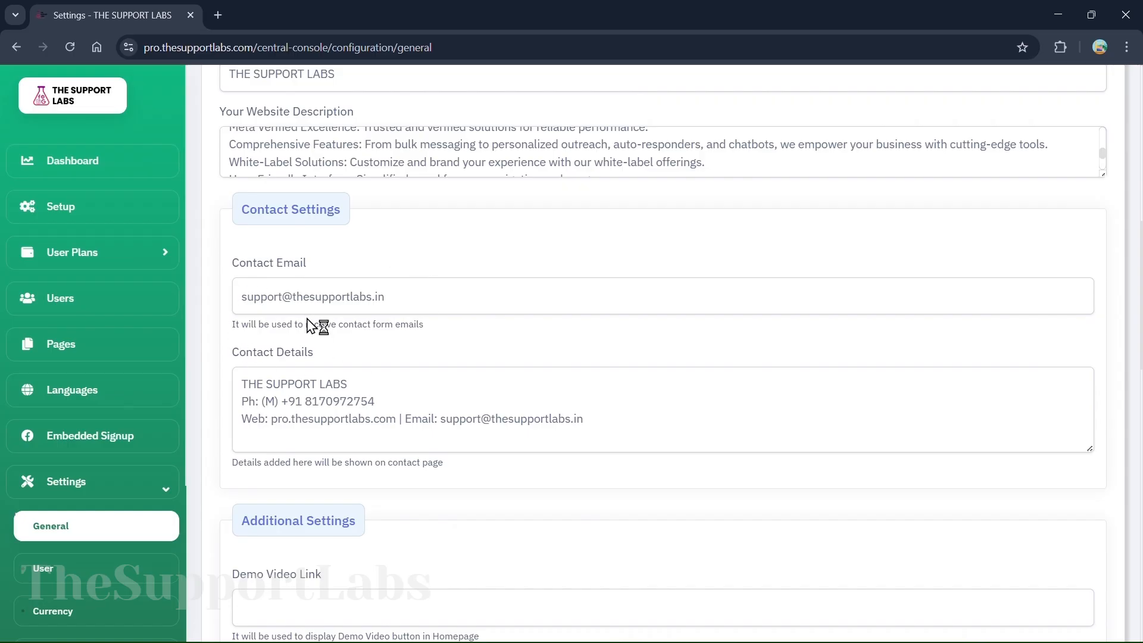
{"action": "scroll", "coordinate": [416, 502], "scroll_direction": "down", "scroll_amount": 6}
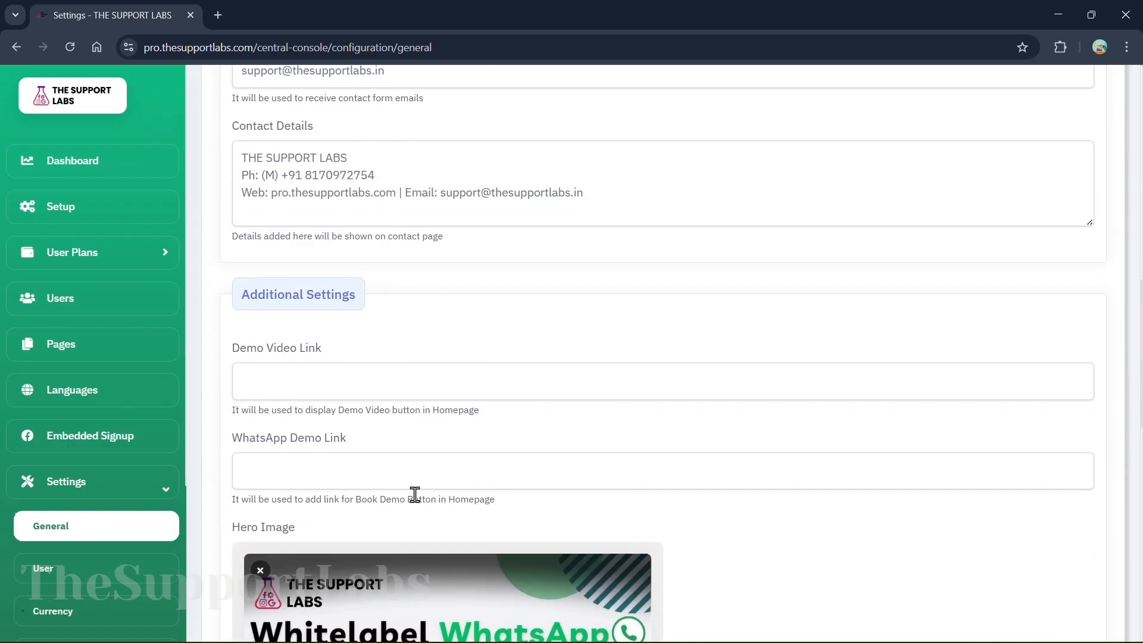
{"action": "scroll", "coordinate": [404, 490], "scroll_direction": "down", "scroll_amount": 5}
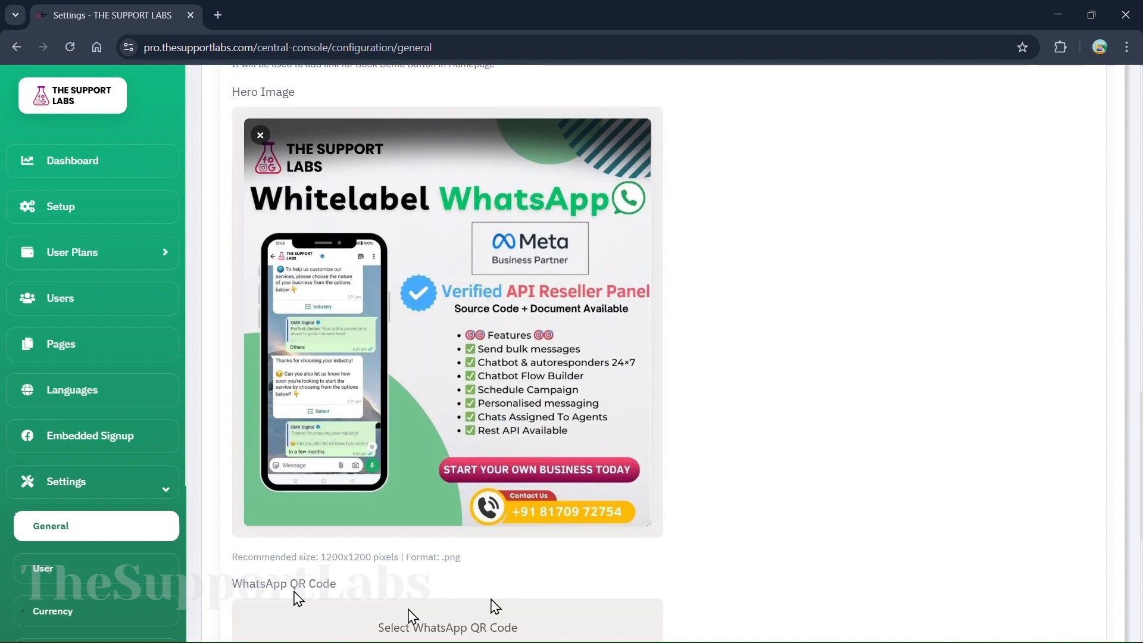
{"action": "scroll", "coordinate": [309, 527], "scroll_direction": "down", "scroll_amount": 4}
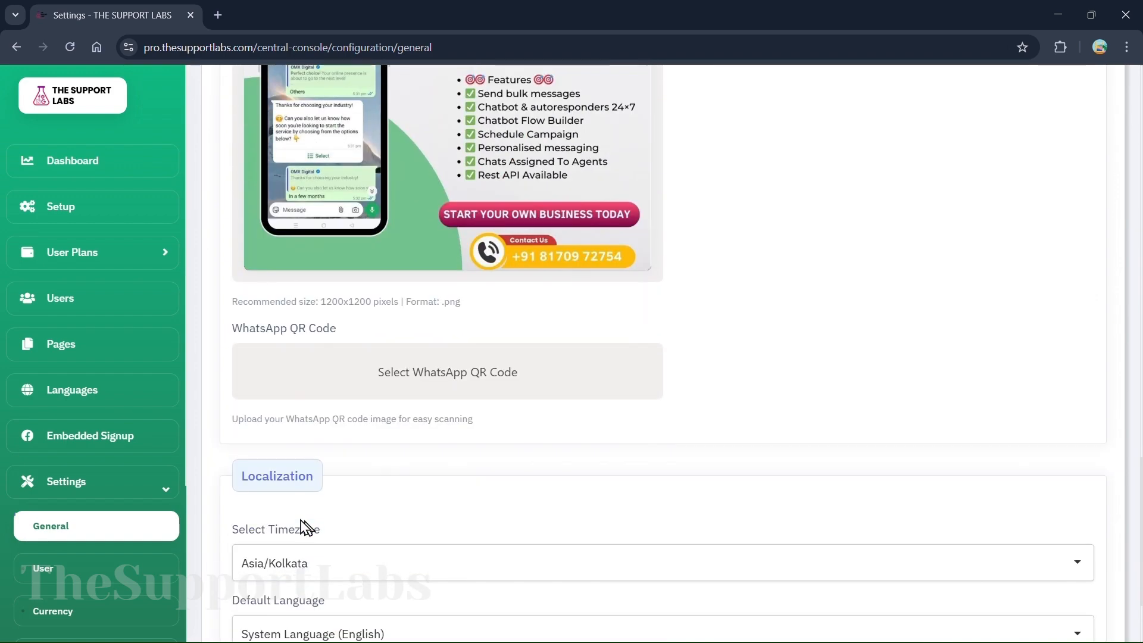
{"action": "scroll", "coordinate": [365, 377], "scroll_direction": "down", "scroll_amount": 2}
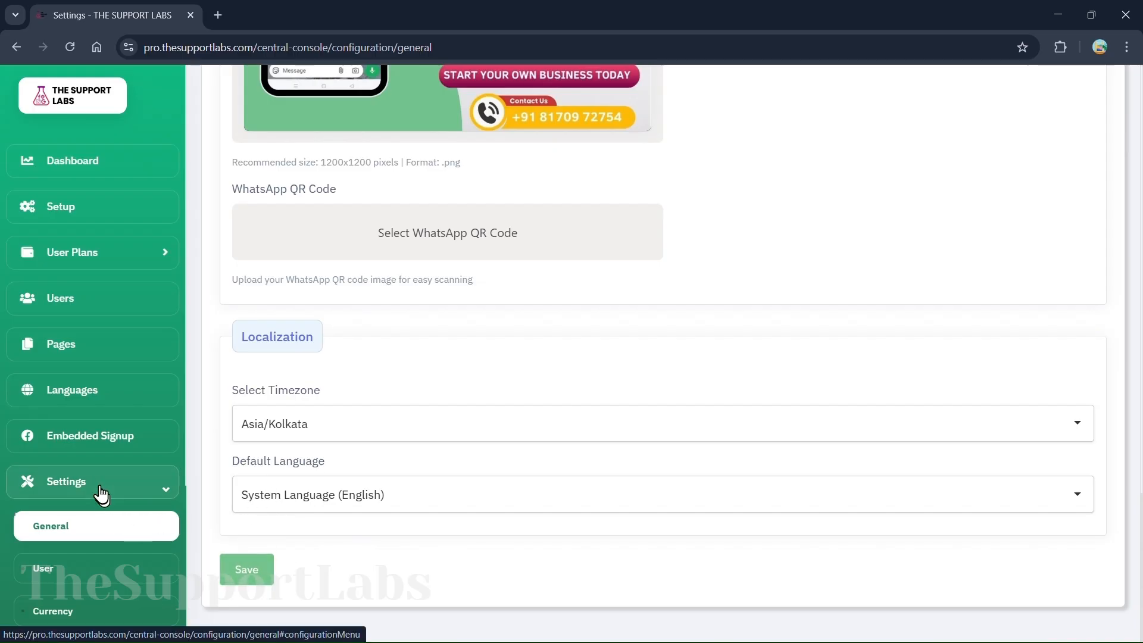
{"action": "left_click", "coordinate": [92, 445]}
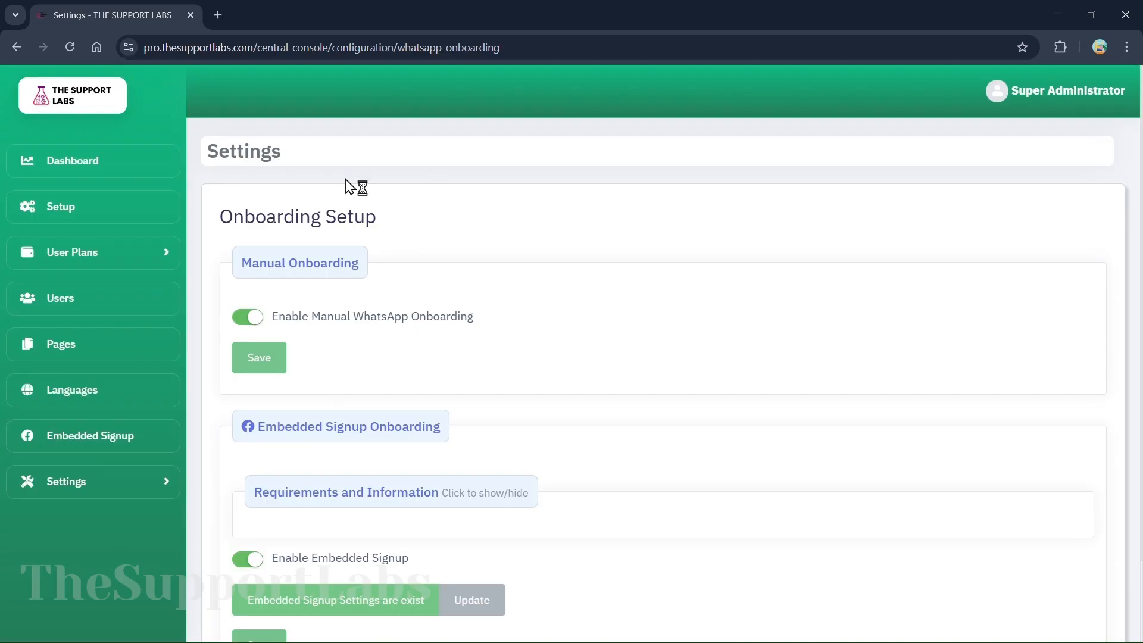
Scroll through the Onboarding Setup page showing Manual WhatsApp Onboarding and Embedded Signup enabled
{"action": "scroll", "coordinate": [349, 185], "scroll_direction": "down", "scroll_amount": 1}
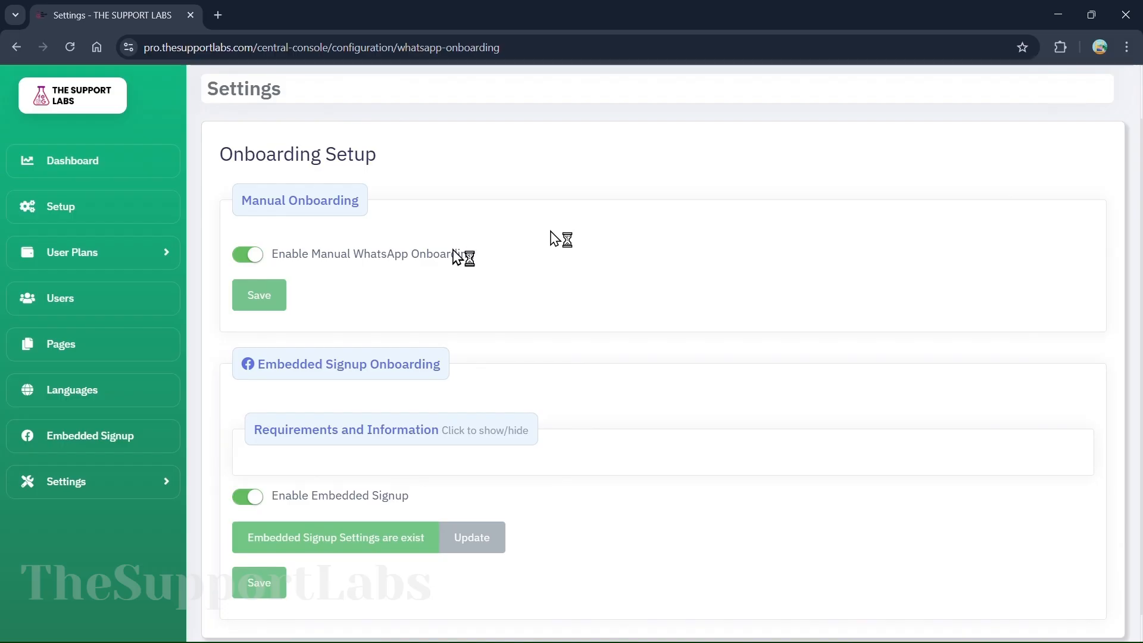
{"action": "scroll", "coordinate": [724, 271], "scroll_direction": "down", "scroll_amount": 1}
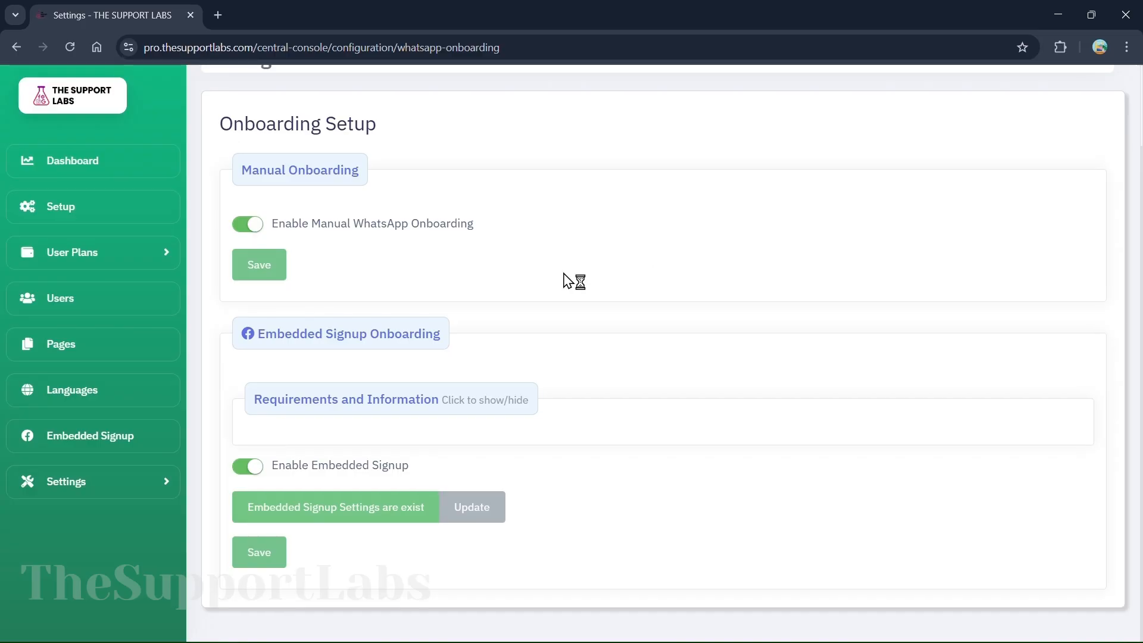
Browse the site Pages list, then open the registered Users list
{"action": "scroll", "coordinate": [563, 278], "scroll_direction": "up", "scroll_amount": 2}
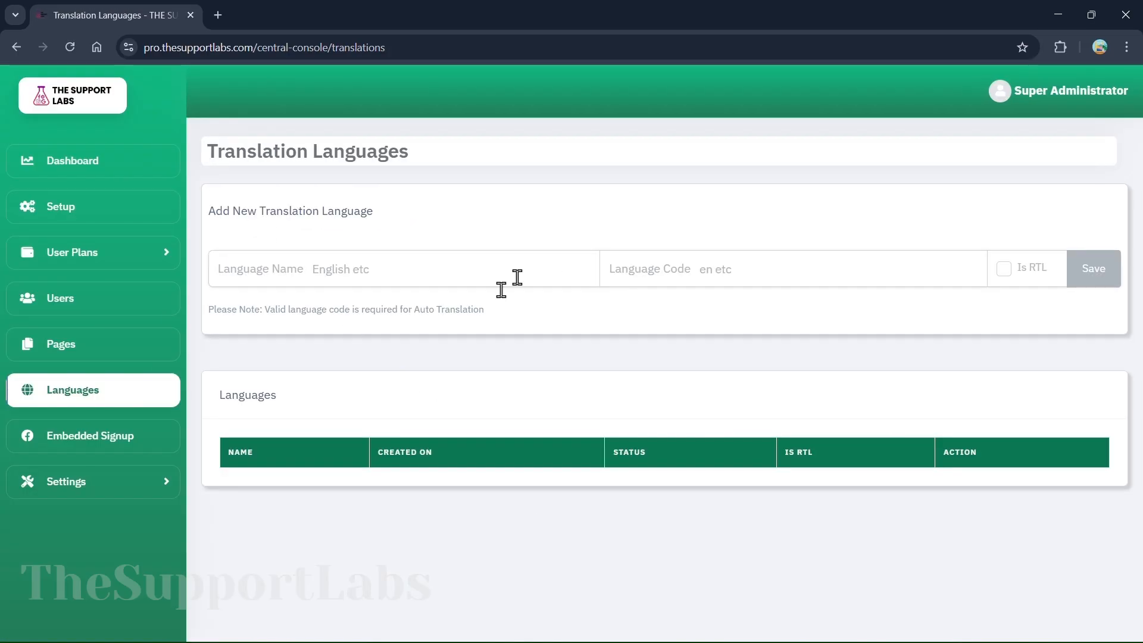
{"action": "left_click", "coordinate": [69, 346]}
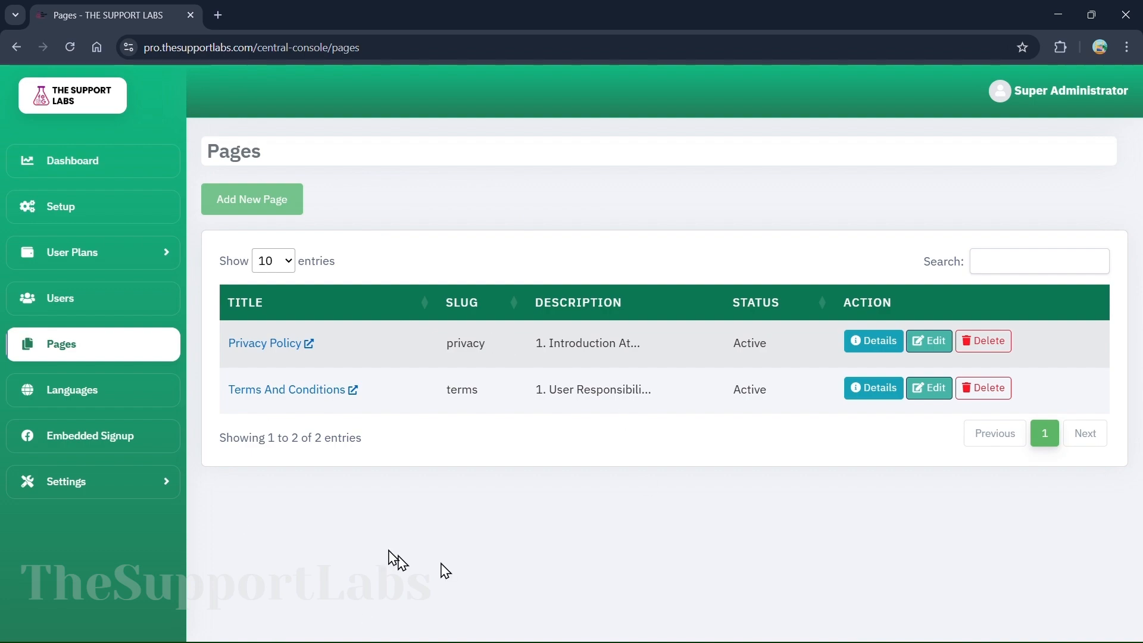
{"action": "left_click", "coordinate": [100, 309]}
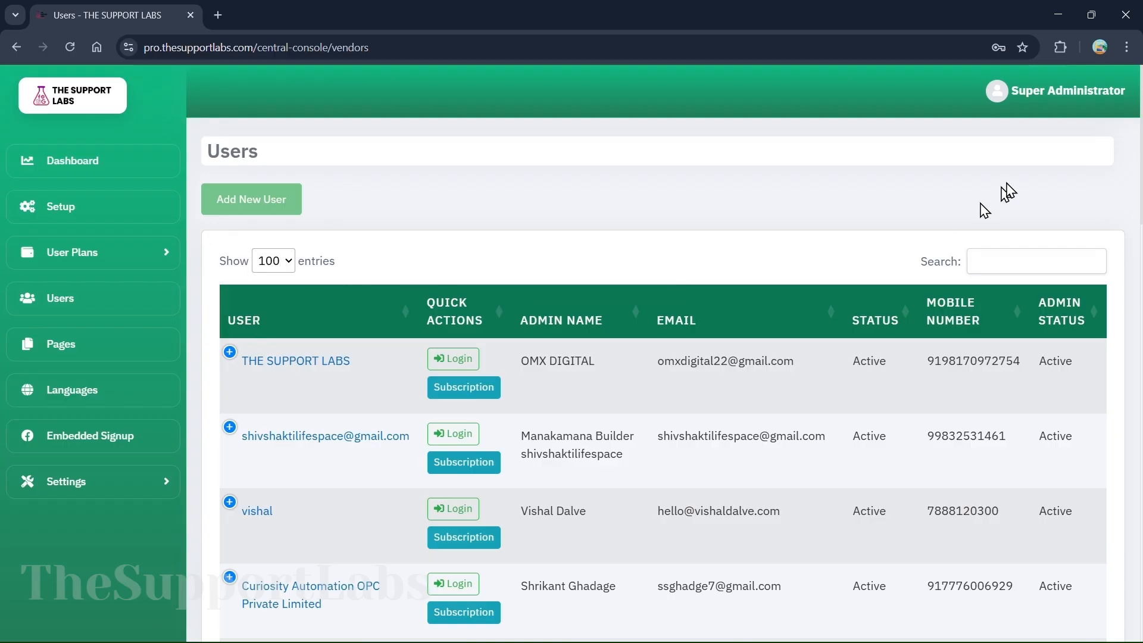
Log out of the Super Administrator account
{"action": "left_click", "coordinate": [990, 111]}
{"action": "left_click", "coordinate": [1037, 206]}
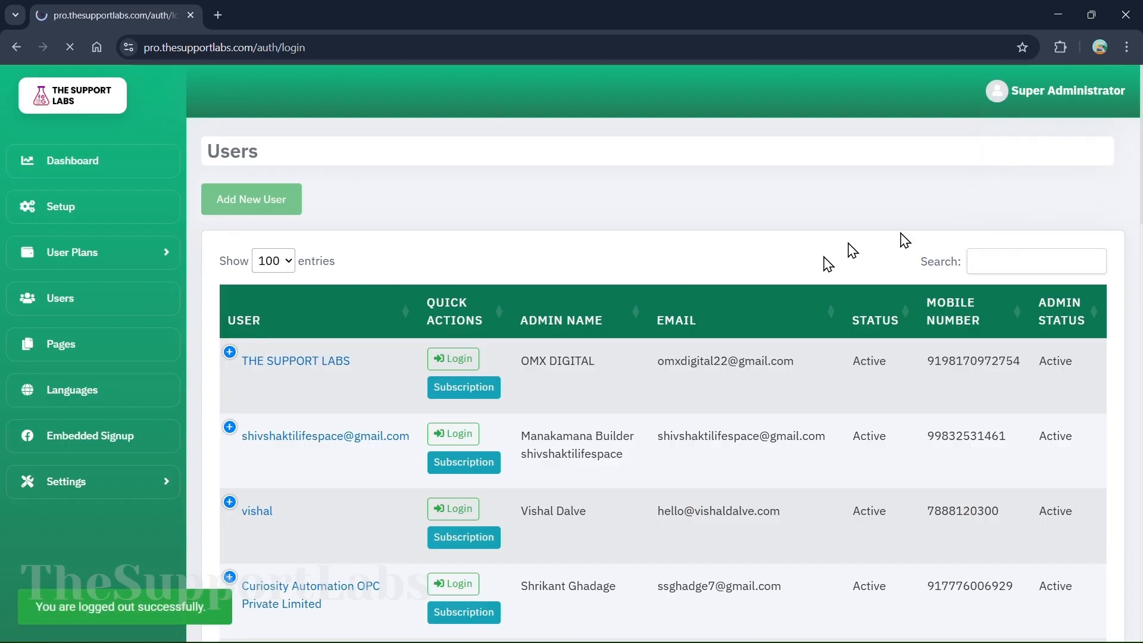
{"action": "left_click", "coordinate": [585, 431]}
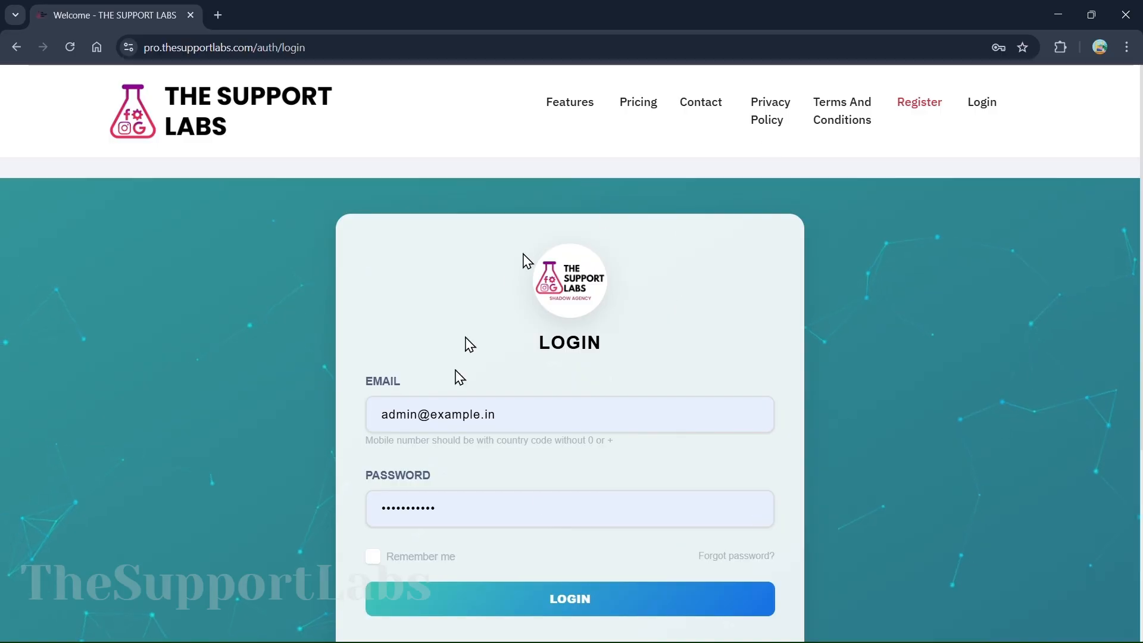
Fill in and submit the vendor registration form, then search Users for the new account's name
{"action": "left_click", "coordinate": [917, 108]}
{"action": "scroll", "coordinate": [397, 503], "scroll_direction": "down", "scroll_amount": 5}
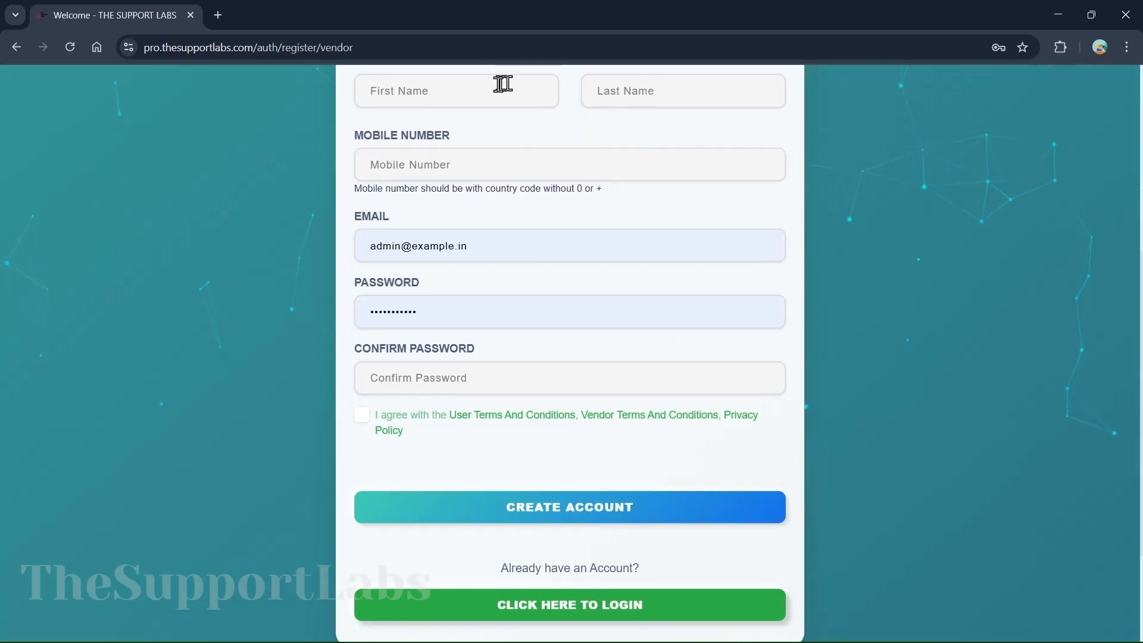
{"action": "scroll", "coordinate": [401, 294], "scroll_direction": "up", "scroll_amount": 2}
{"action": "scroll", "coordinate": [401, 298], "scroll_direction": "down", "scroll_amount": 5}
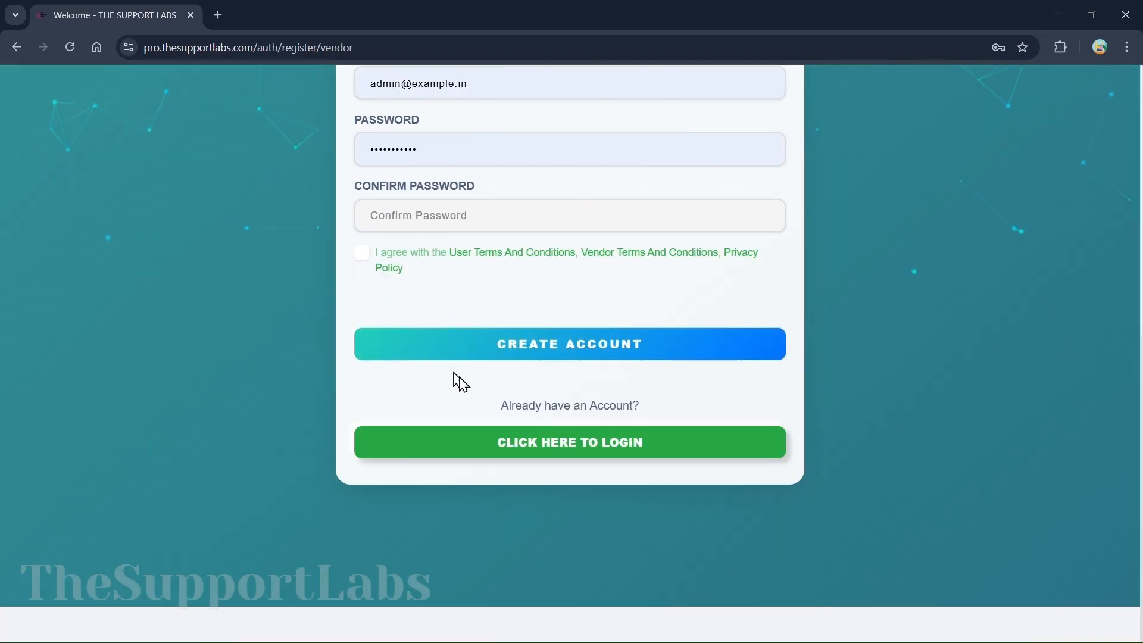
{"action": "scroll", "coordinate": [536, 209], "scroll_direction": "up", "scroll_amount": 6}
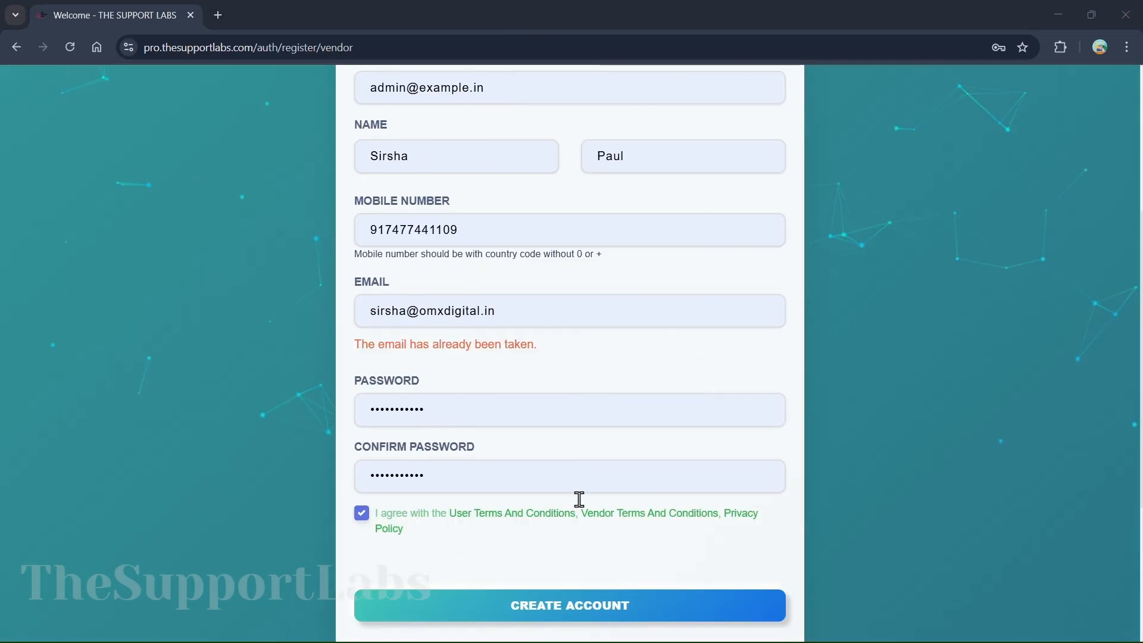
{"action": "scroll", "coordinate": [579, 500], "scroll_direction": "down", "scroll_amount": 3}
{"action": "left_click", "coordinate": [487, 446]}
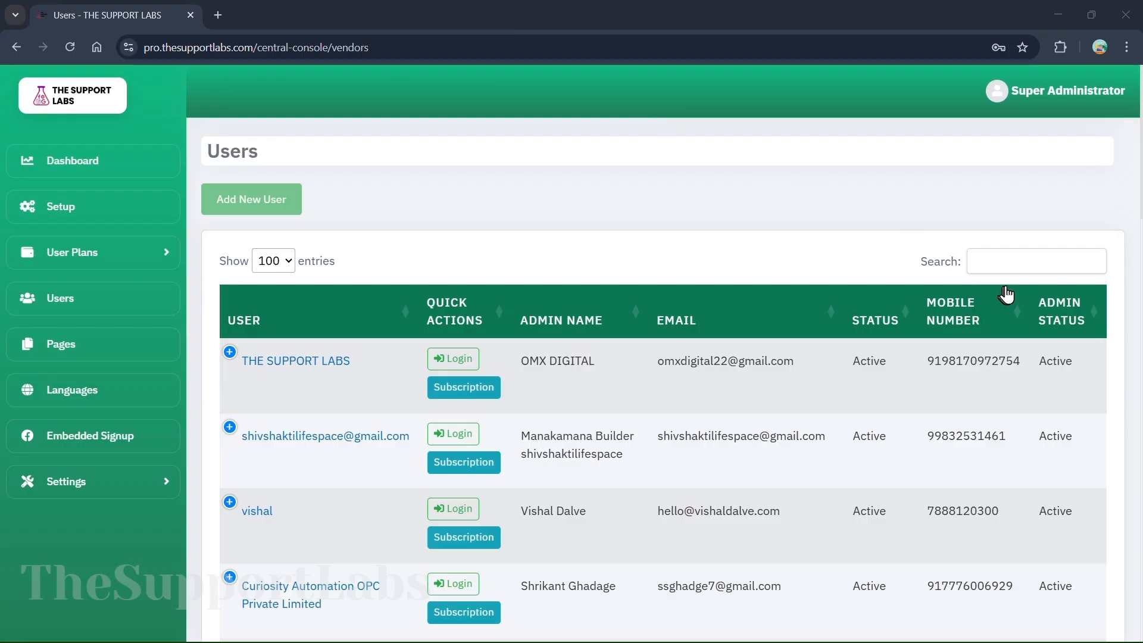
{"action": "left_click", "coordinate": [988, 257]}
{"action": "type", "text": "Sirsh"}
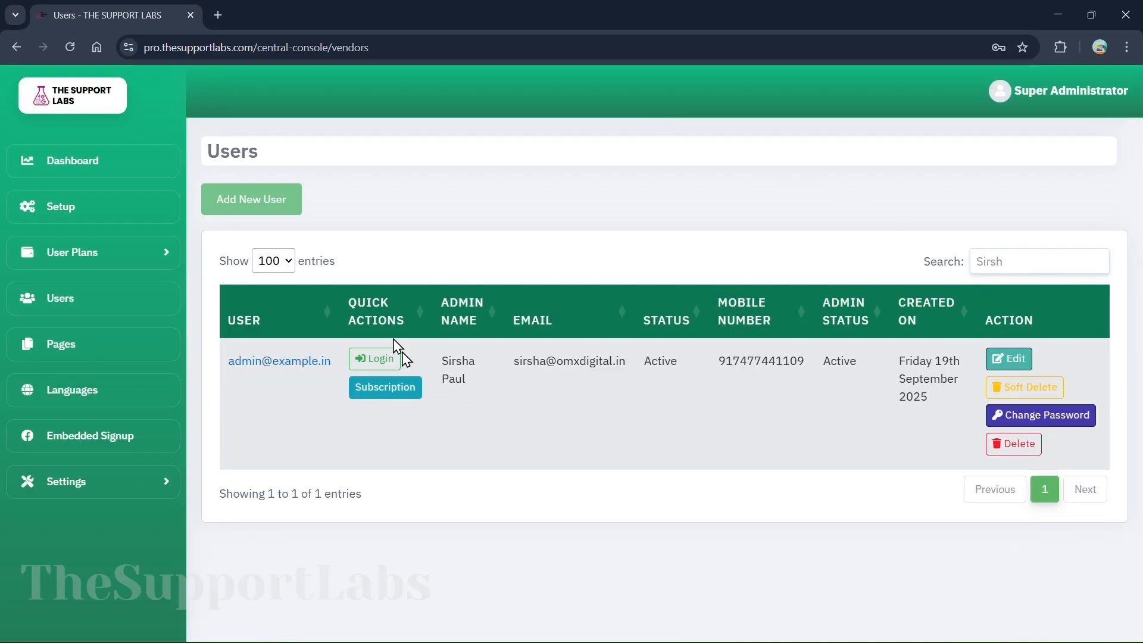
Review the Manual/Prepaid list under User Plans, then return to the full Users list
{"action": "left_click", "coordinate": [85, 252]}
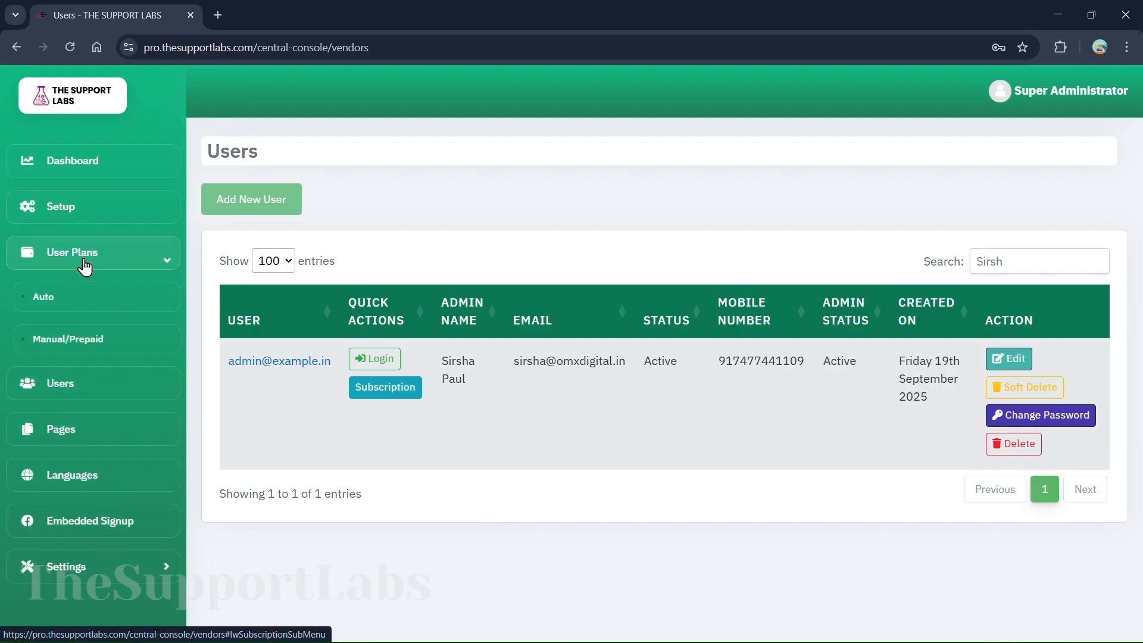
{"action": "left_click", "coordinate": [58, 301]}
{"action": "scroll", "coordinate": [406, 398], "scroll_direction": "down", "scroll_amount": 1}
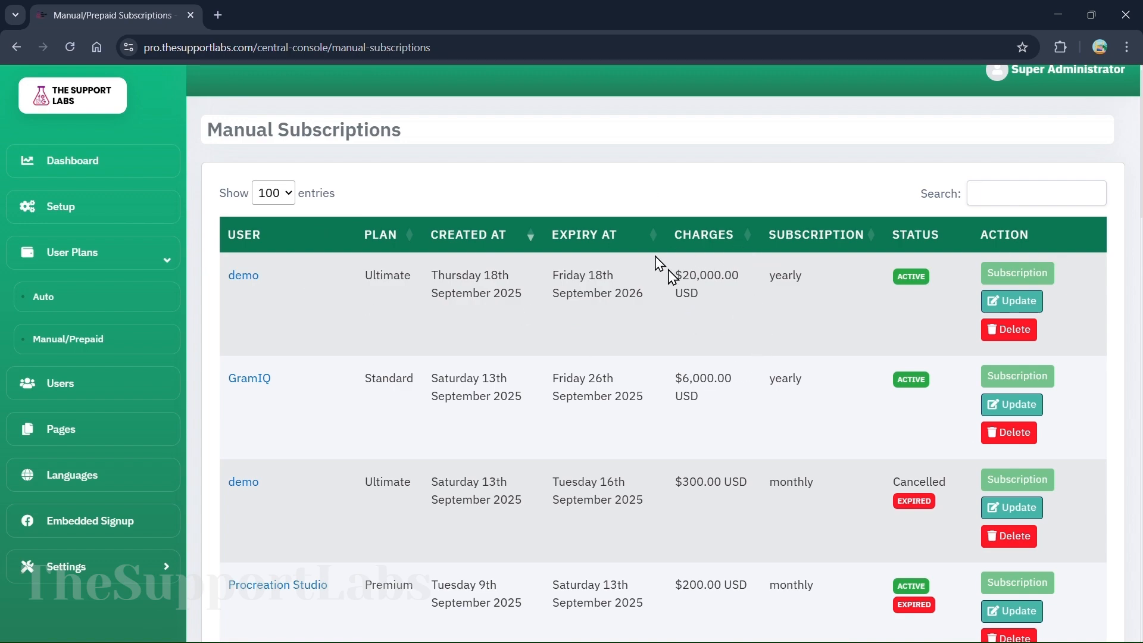
{"action": "scroll", "coordinate": [667, 270], "scroll_direction": "up", "scroll_amount": 1}
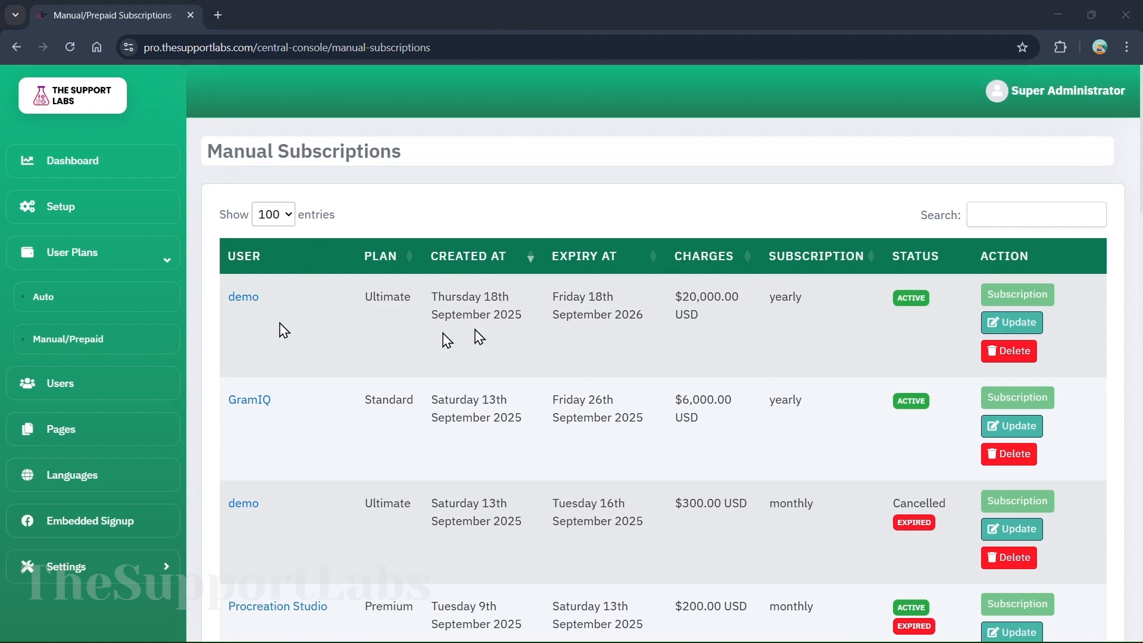
{"action": "scroll", "coordinate": [385, 393], "scroll_direction": "down", "scroll_amount": 1}
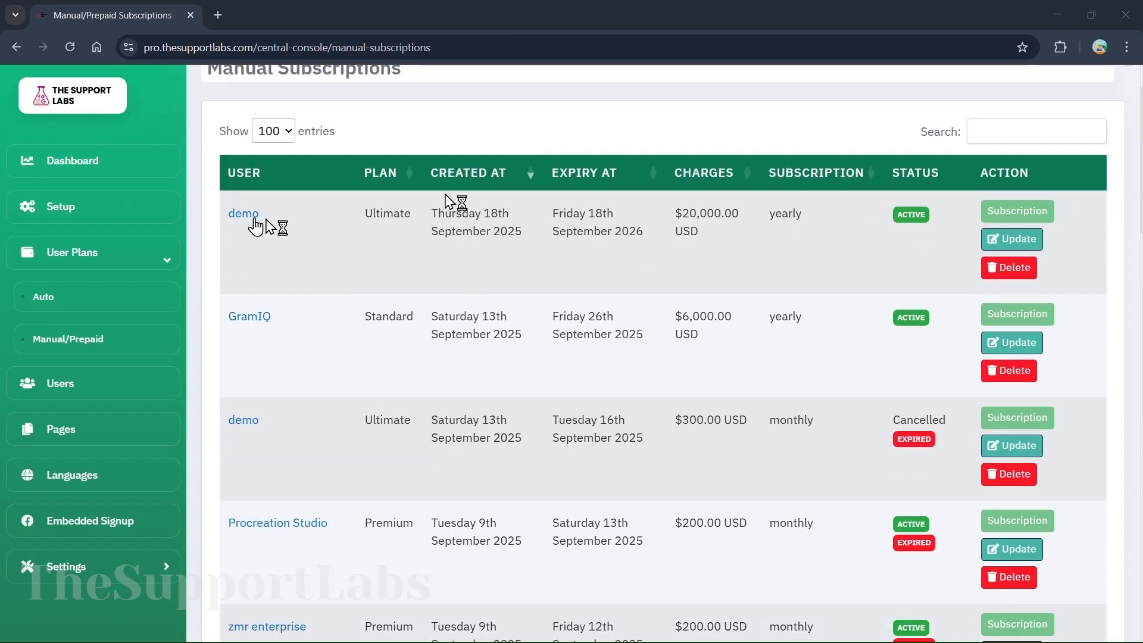
{"action": "left_click", "coordinate": [85, 388]}
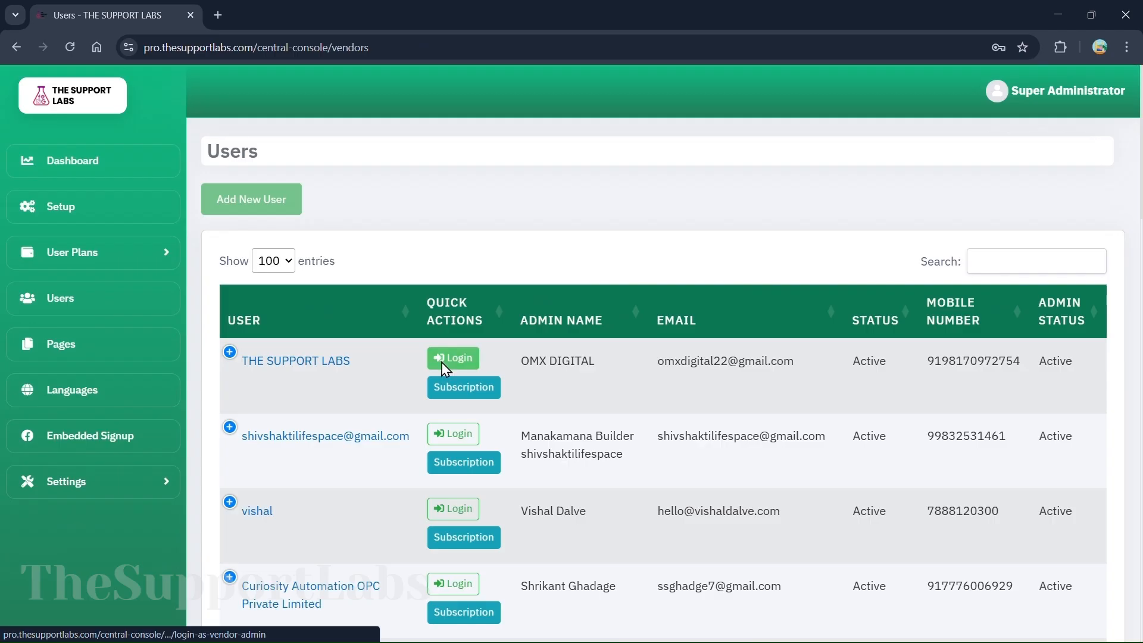
Sign in as THE SUPPORT LABS vendor admin and look over its dashboard
{"action": "left_click", "coordinate": [443, 363]}
{"action": "scroll", "coordinate": [445, 369], "scroll_direction": "down", "scroll_amount": 3}
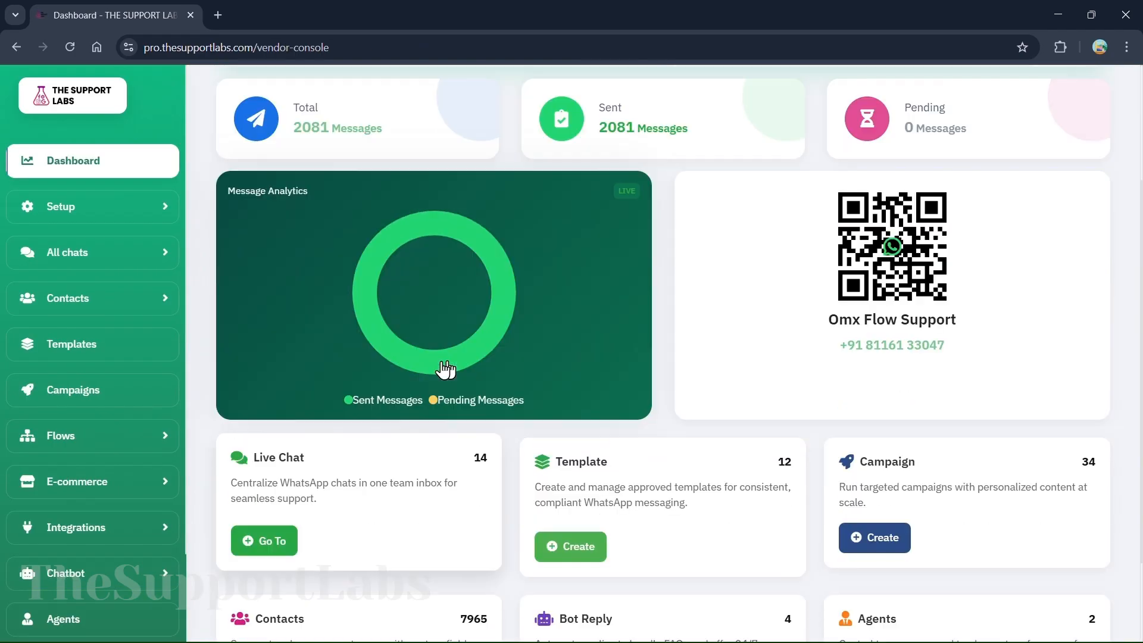
{"action": "scroll", "coordinate": [445, 369], "scroll_direction": "up", "scroll_amount": 3}
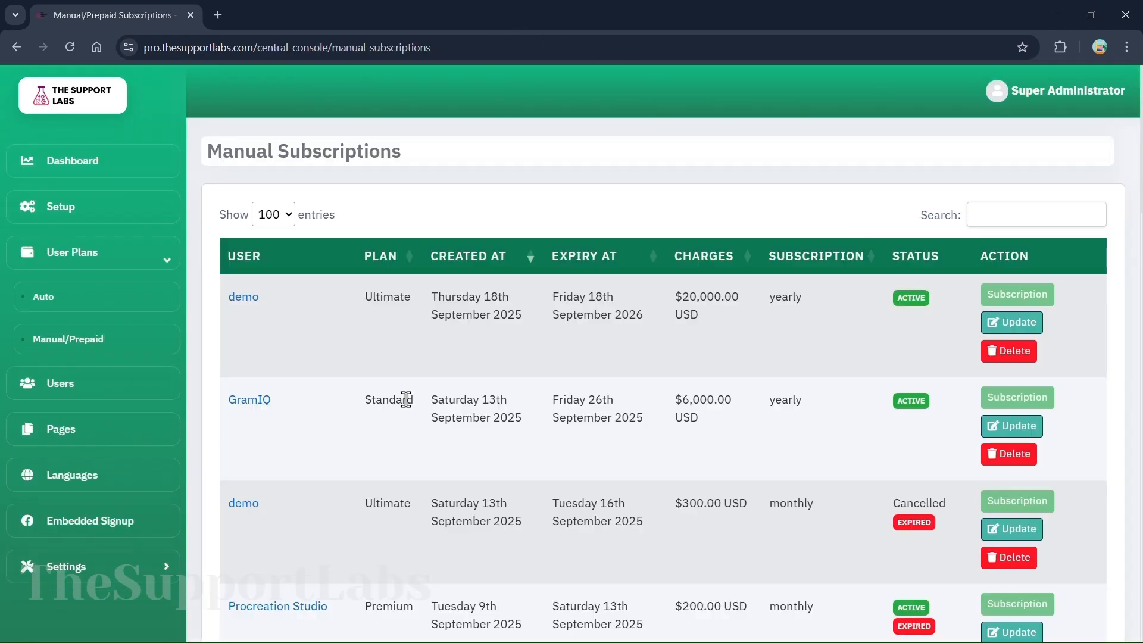
{"action": "scroll", "coordinate": [405, 399], "scroll_direction": "down", "scroll_amount": 3}
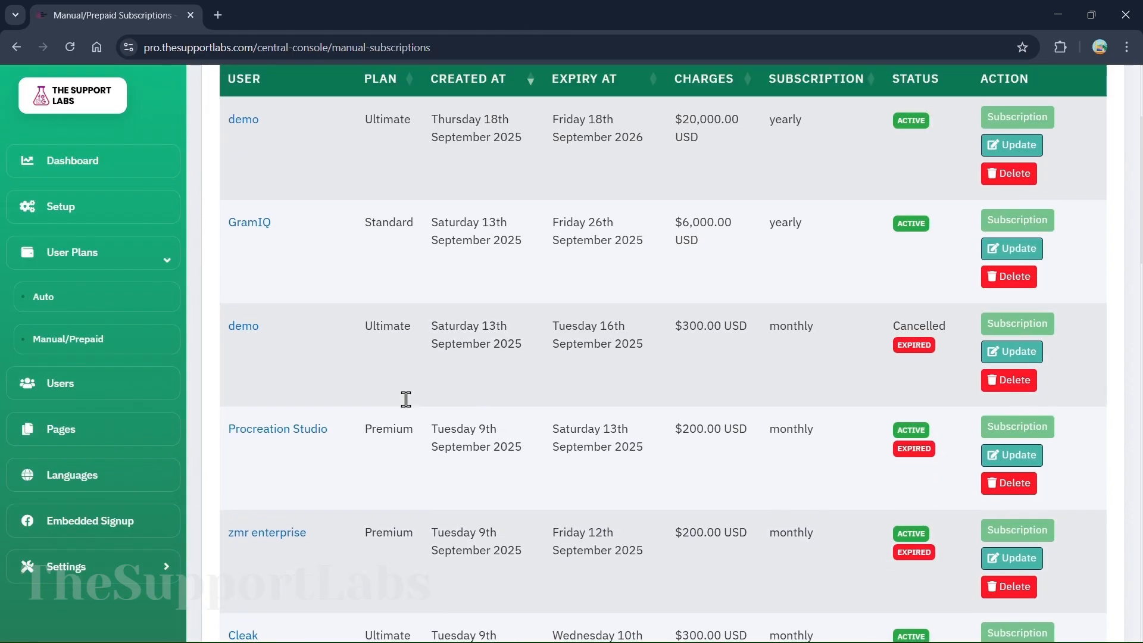
{"action": "scroll", "coordinate": [406, 398], "scroll_direction": "up", "scroll_amount": 3}
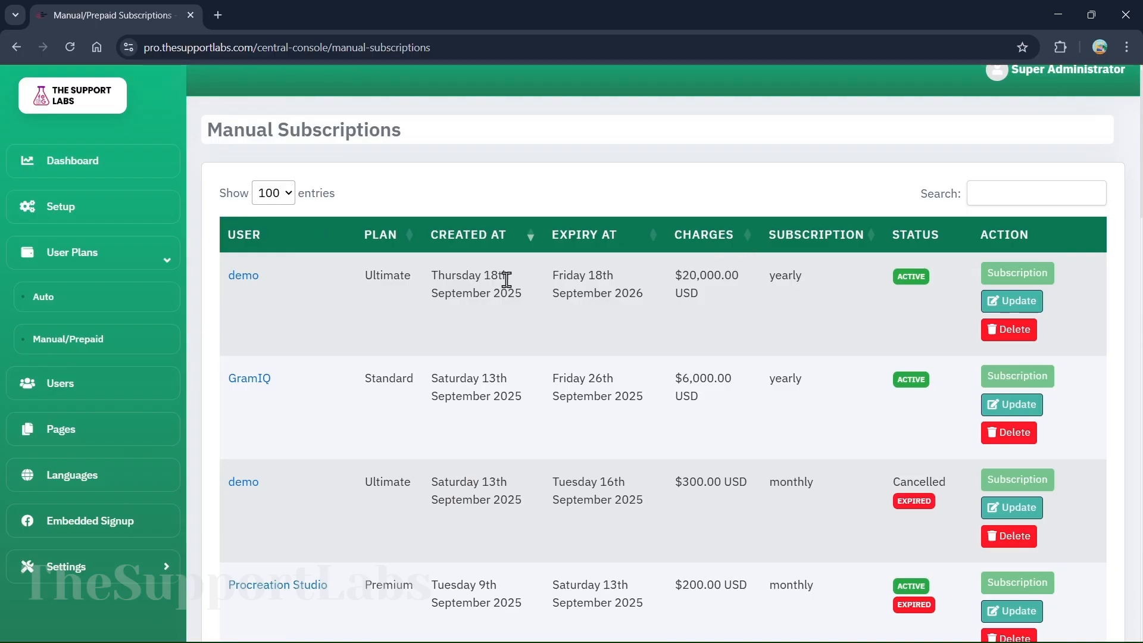
{"action": "scroll", "coordinate": [617, 246], "scroll_direction": "up", "scroll_amount": 1}
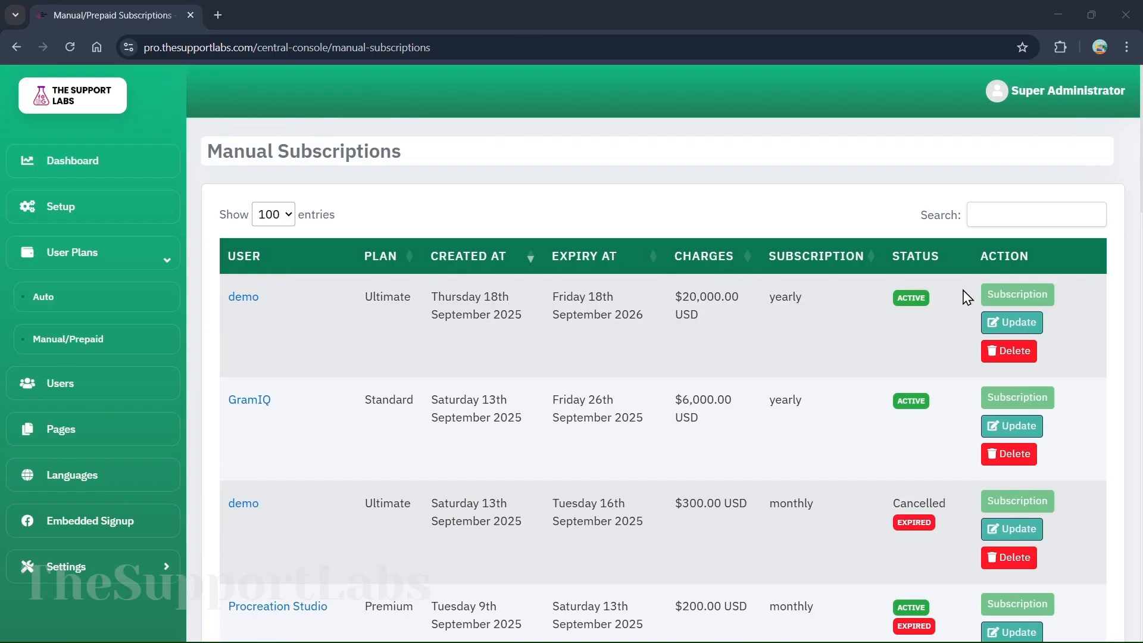
{"action": "scroll", "coordinate": [385, 392], "scroll_direction": "down", "scroll_amount": 2}
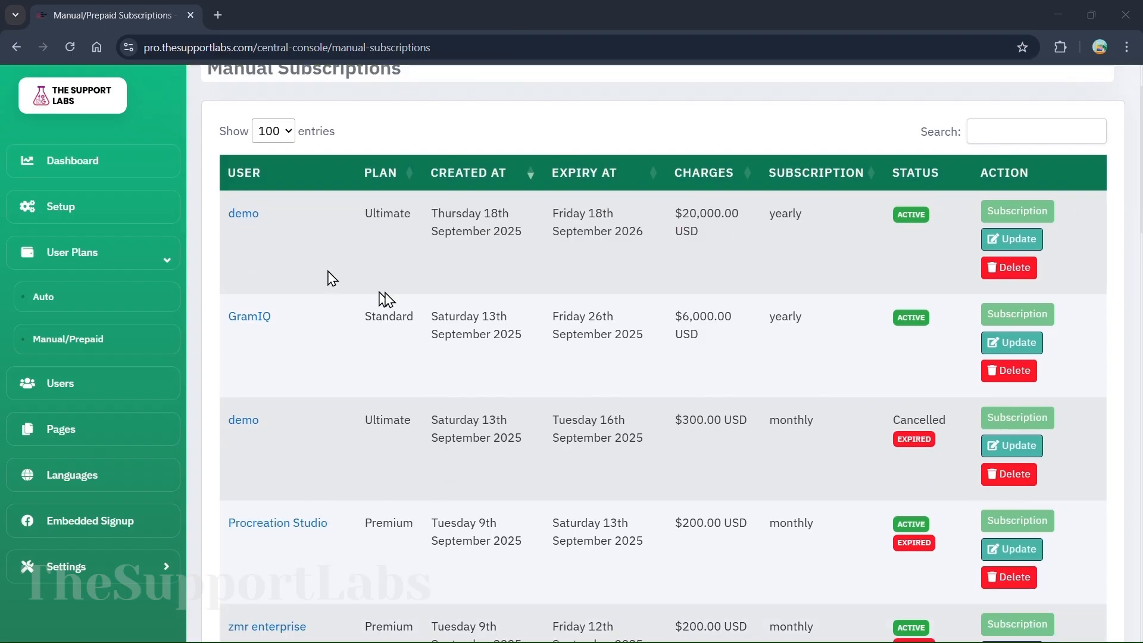
Browse the registered users list, then expand the Setup menu options
{"action": "left_click", "coordinate": [85, 387]}
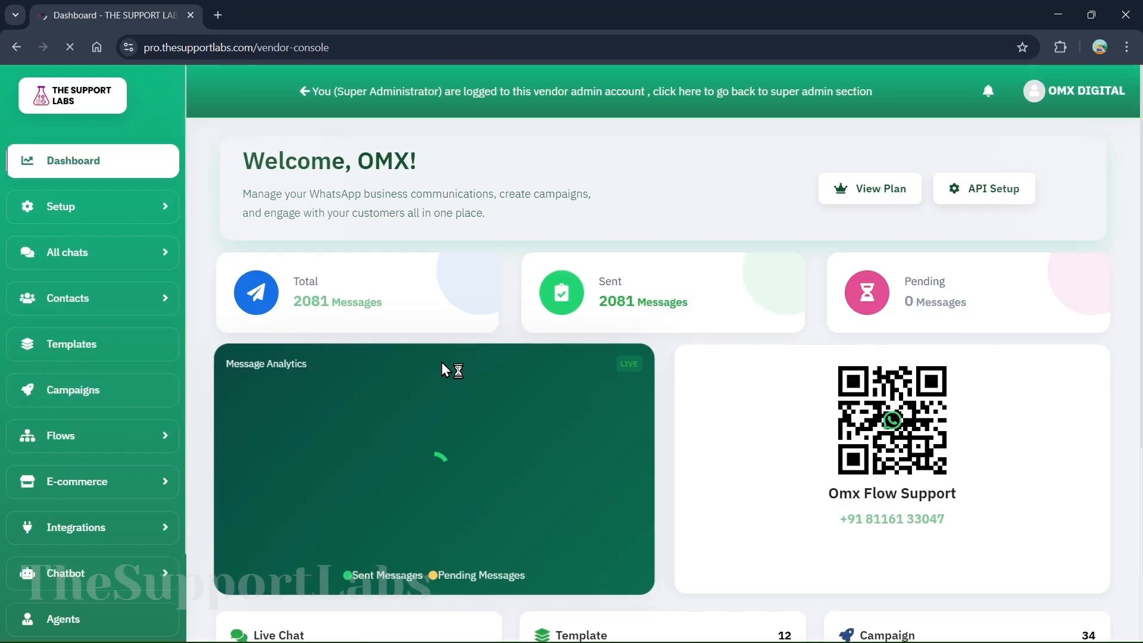
{"action": "scroll", "coordinate": [441, 362], "scroll_direction": "down", "scroll_amount": 5}
{"action": "scroll", "coordinate": [441, 361], "scroll_direction": "up", "scroll_amount": 4}
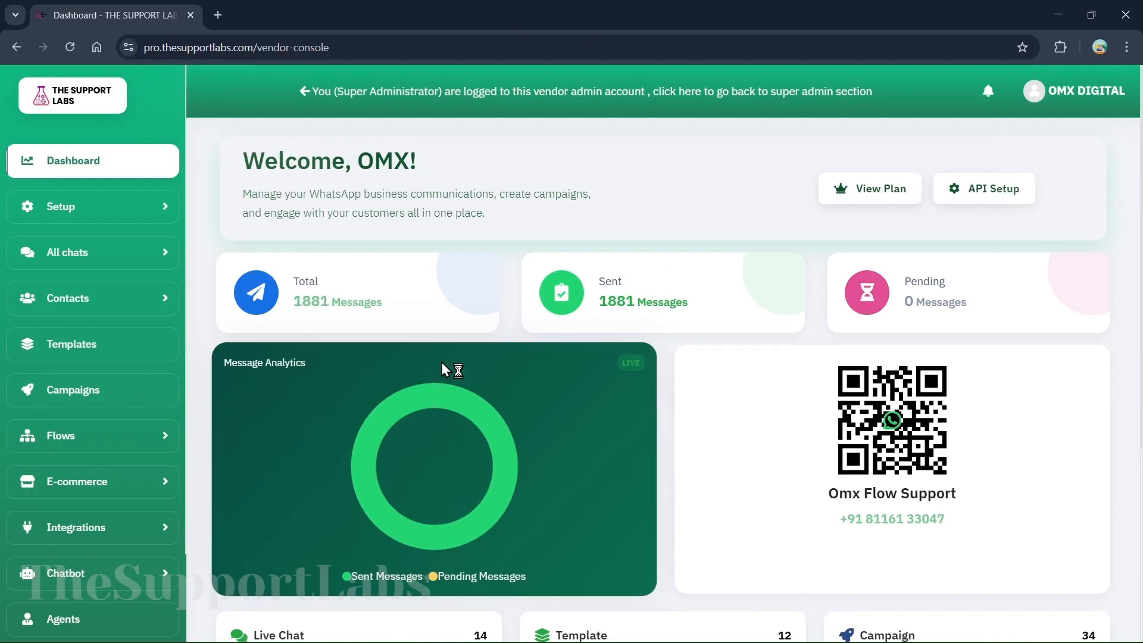
{"action": "scroll", "coordinate": [442, 363], "scroll_direction": "down", "scroll_amount": 5}
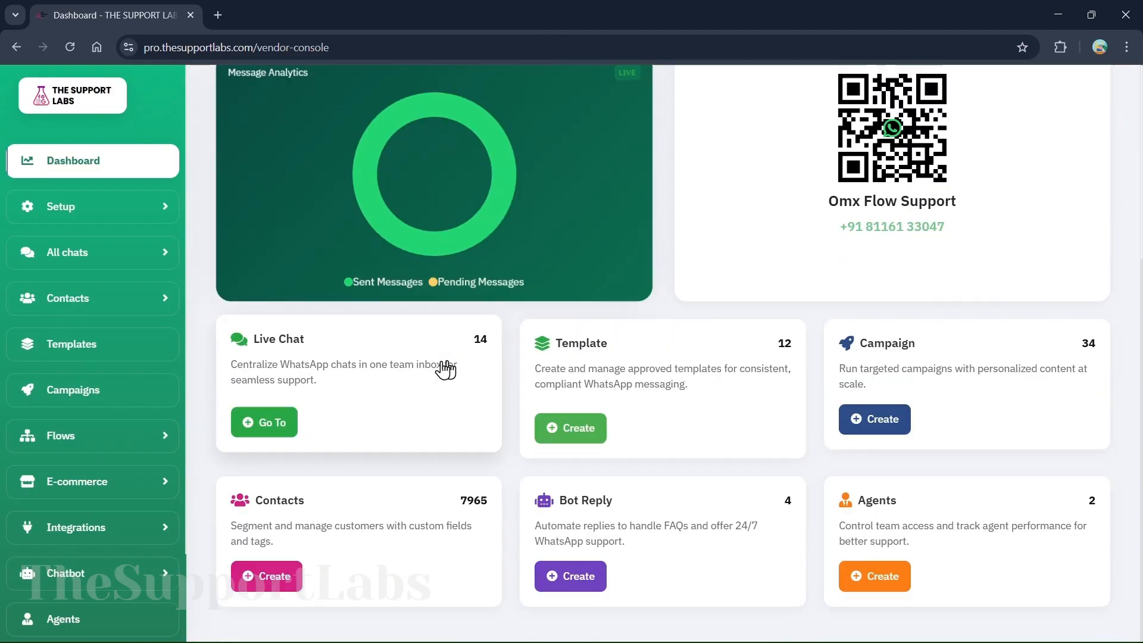
{"action": "scroll", "coordinate": [442, 363], "scroll_direction": "up", "scroll_amount": 5}
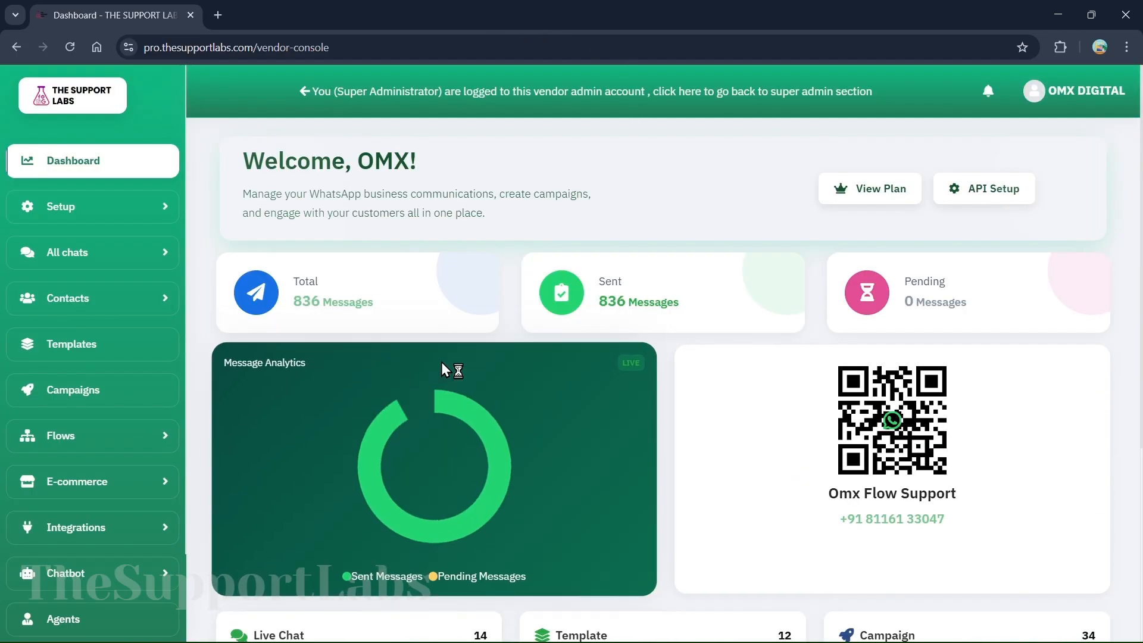
{"action": "scroll", "coordinate": [448, 365], "scroll_direction": "down", "scroll_amount": 4}
{"action": "scroll", "coordinate": [444, 374], "scroll_direction": "up", "scroll_amount": 4}
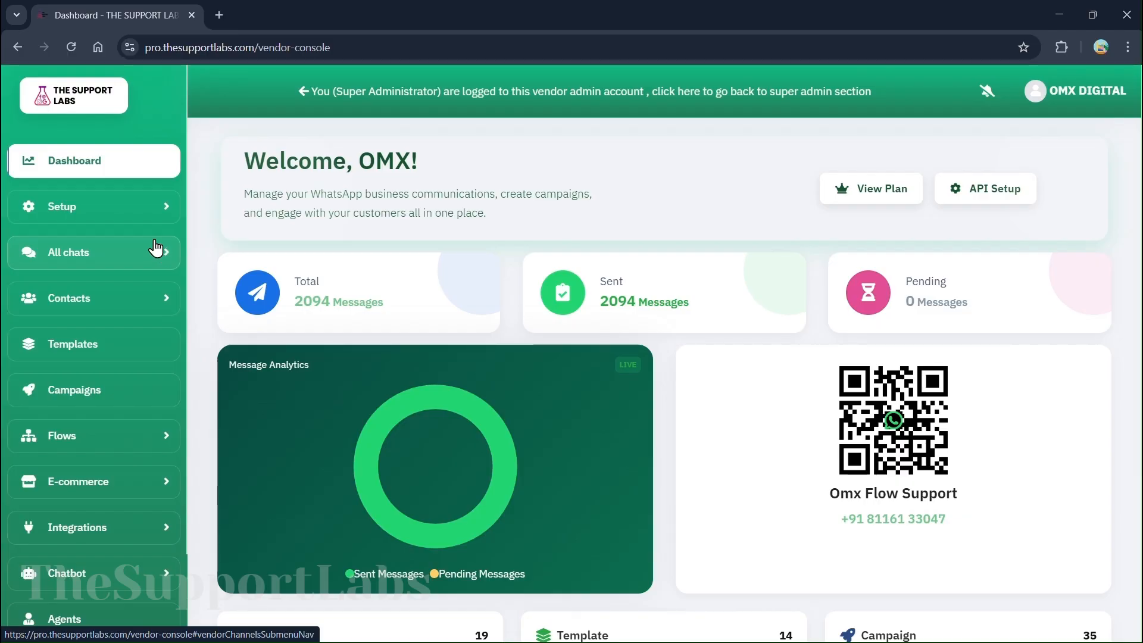
{"action": "left_click", "coordinate": [107, 206]}
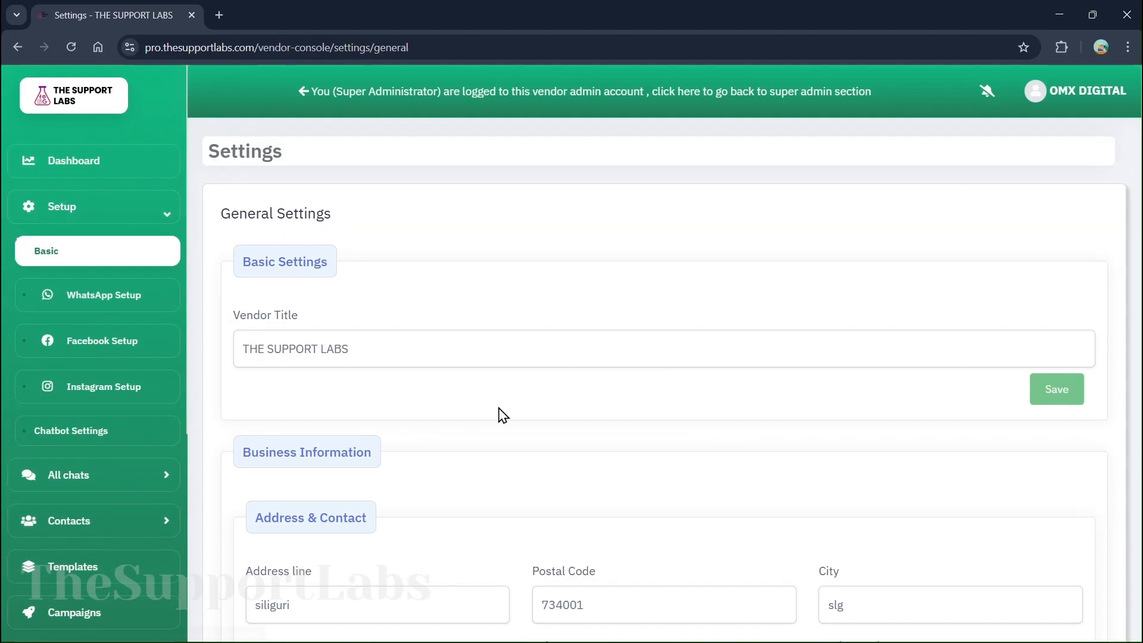
Save the vendor's General Settings unchanged and move on to WhatsApp Setup
{"action": "scroll", "coordinate": [507, 413], "scroll_direction": "down", "scroll_amount": 2}
{"action": "scroll", "coordinate": [488, 291], "scroll_direction": "down", "scroll_amount": 5}
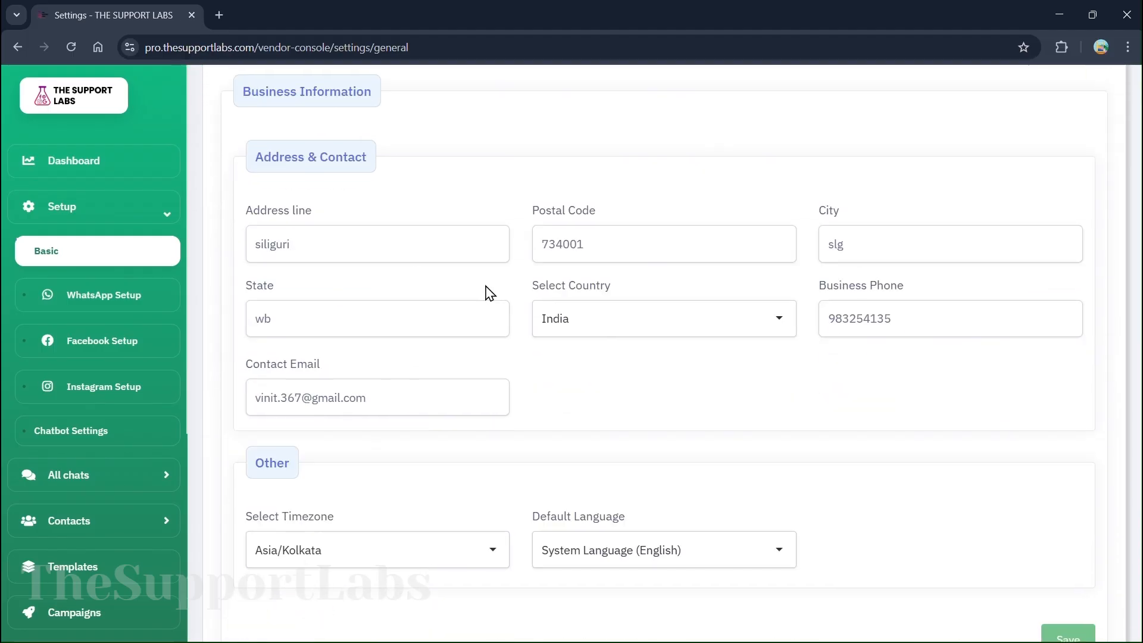
{"action": "scroll", "coordinate": [362, 268], "scroll_direction": "up", "scroll_amount": 2}
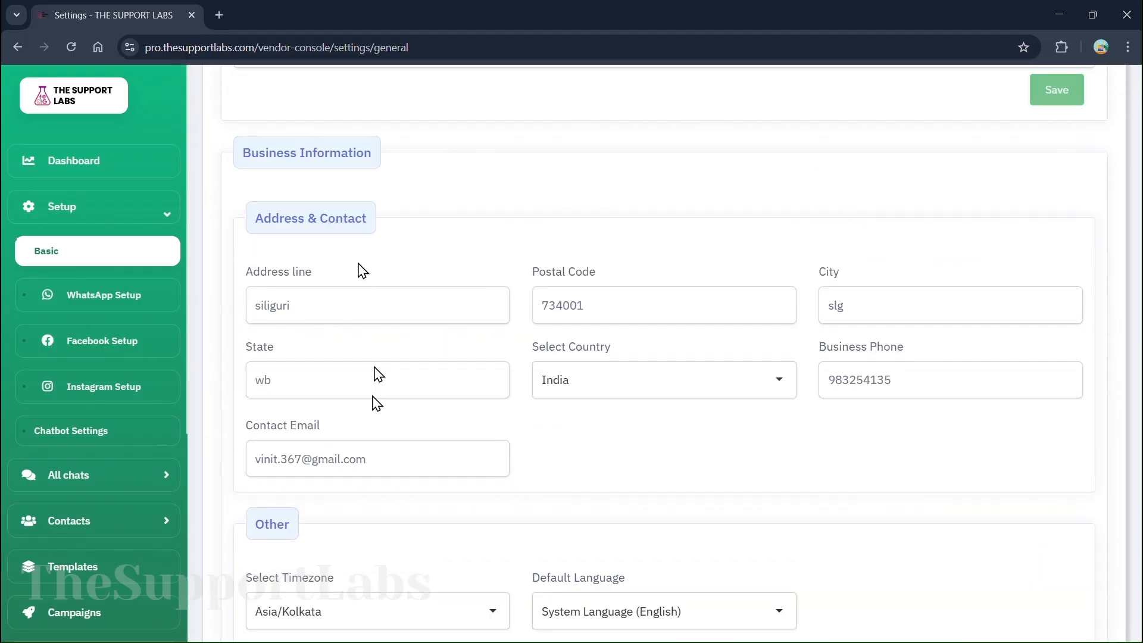
{"action": "scroll", "coordinate": [892, 464], "scroll_direction": "down", "scroll_amount": 2}
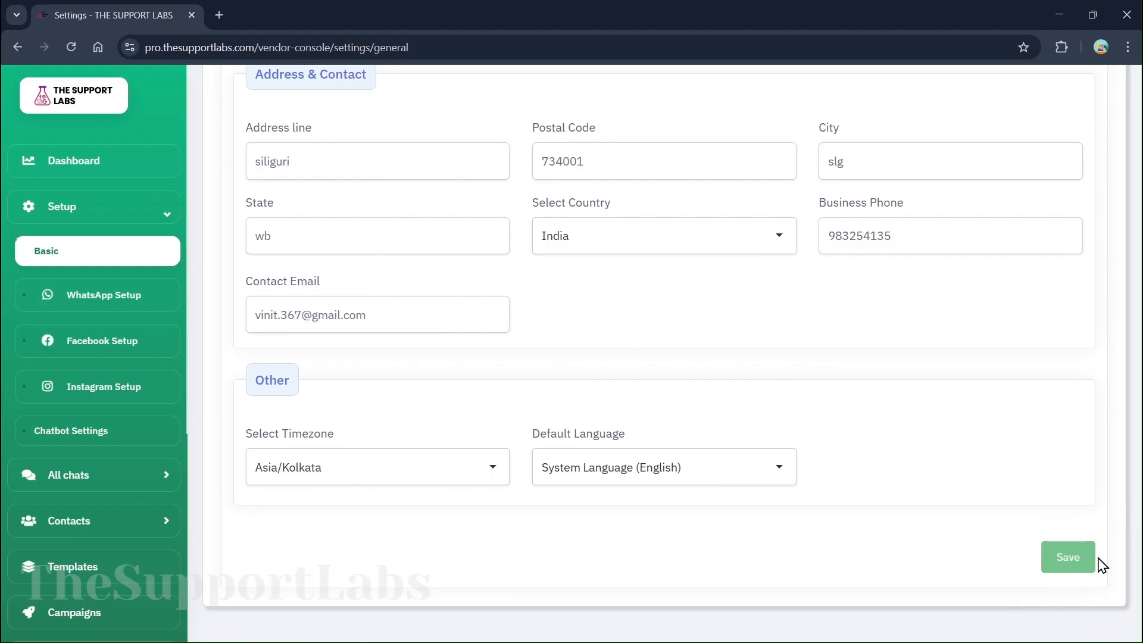
{"action": "left_click", "coordinate": [1068, 558]}
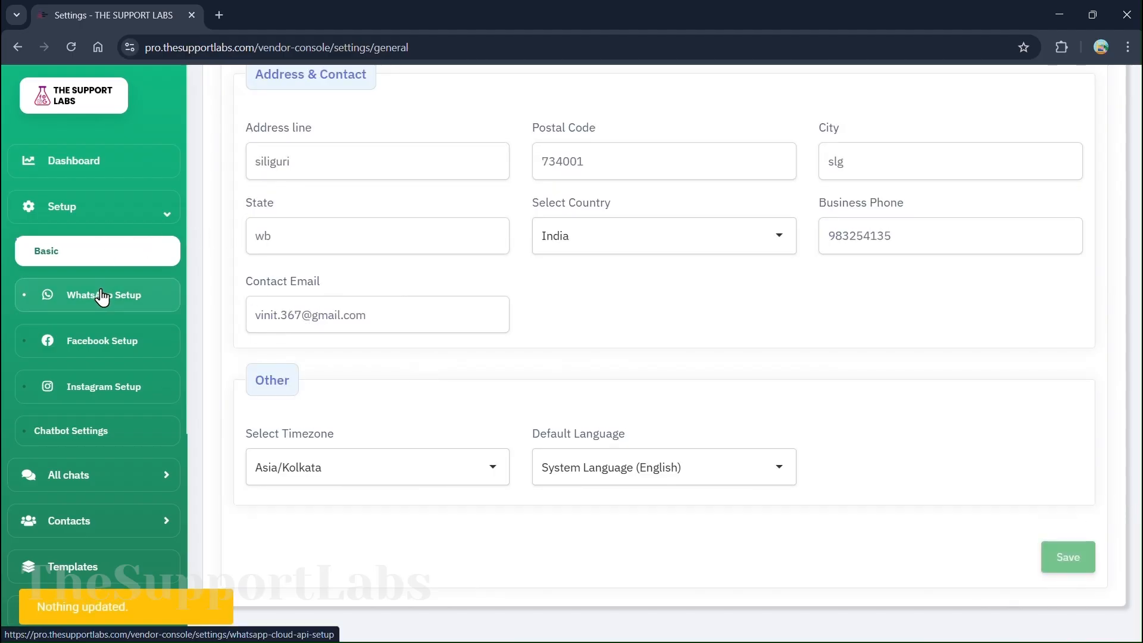
{"action": "left_click", "coordinate": [103, 296]}
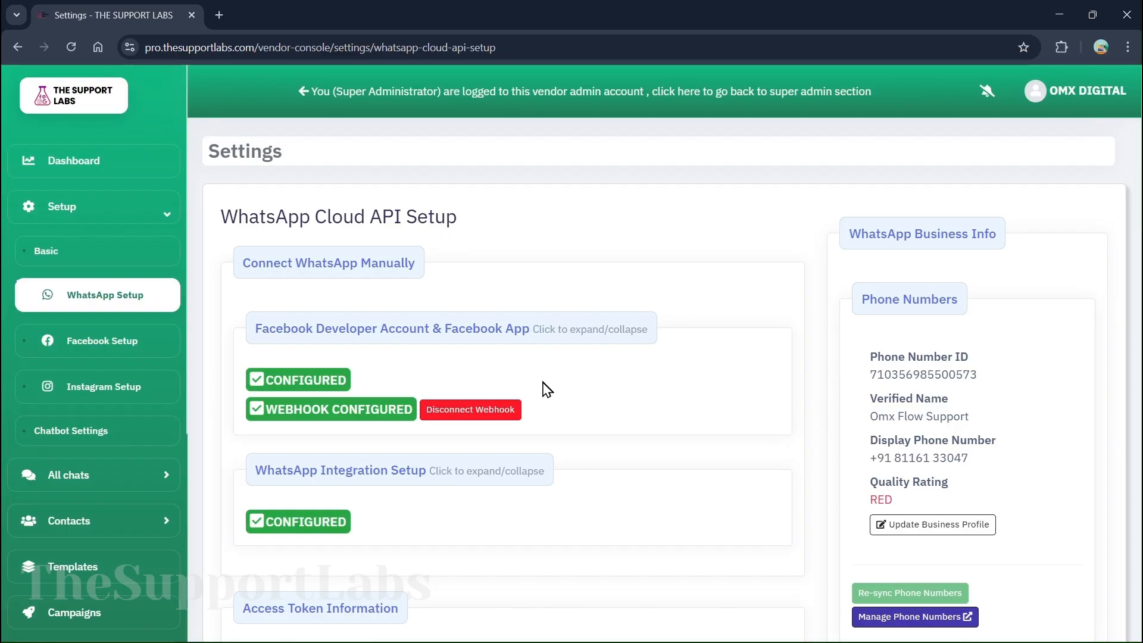
Look over the configured WhatsApp Cloud API app, webhook and integration settings
{"action": "scroll", "coordinate": [651, 378], "scroll_direction": "down", "scroll_amount": 5}
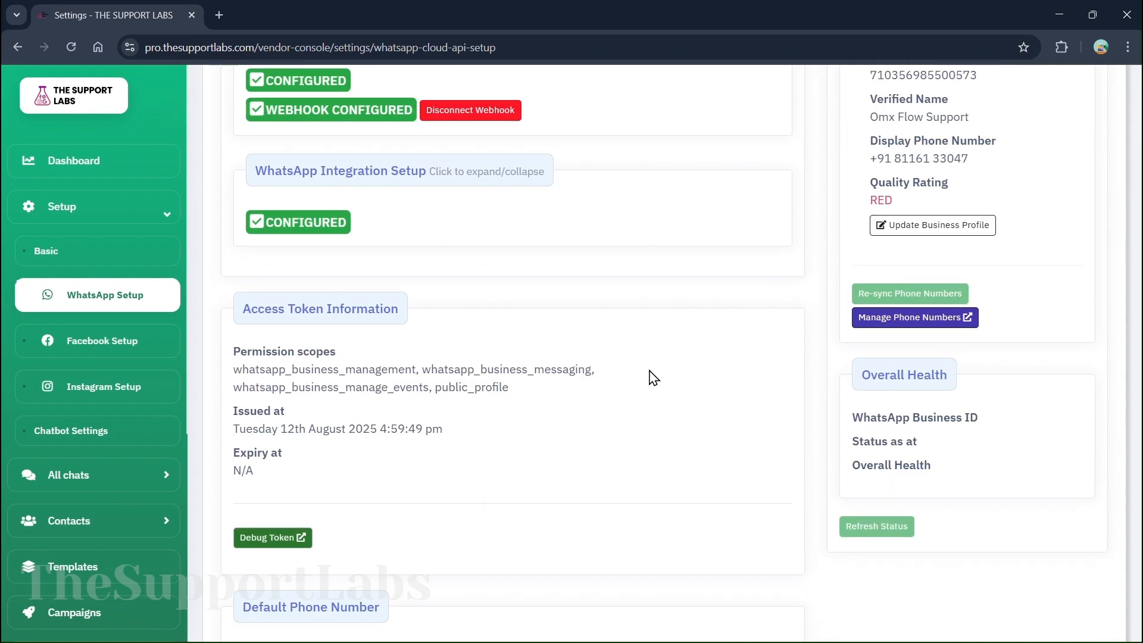
{"action": "scroll", "coordinate": [653, 377], "scroll_direction": "up", "scroll_amount": 2}
{"action": "scroll", "coordinate": [654, 378], "scroll_direction": "up", "scroll_amount": 2}
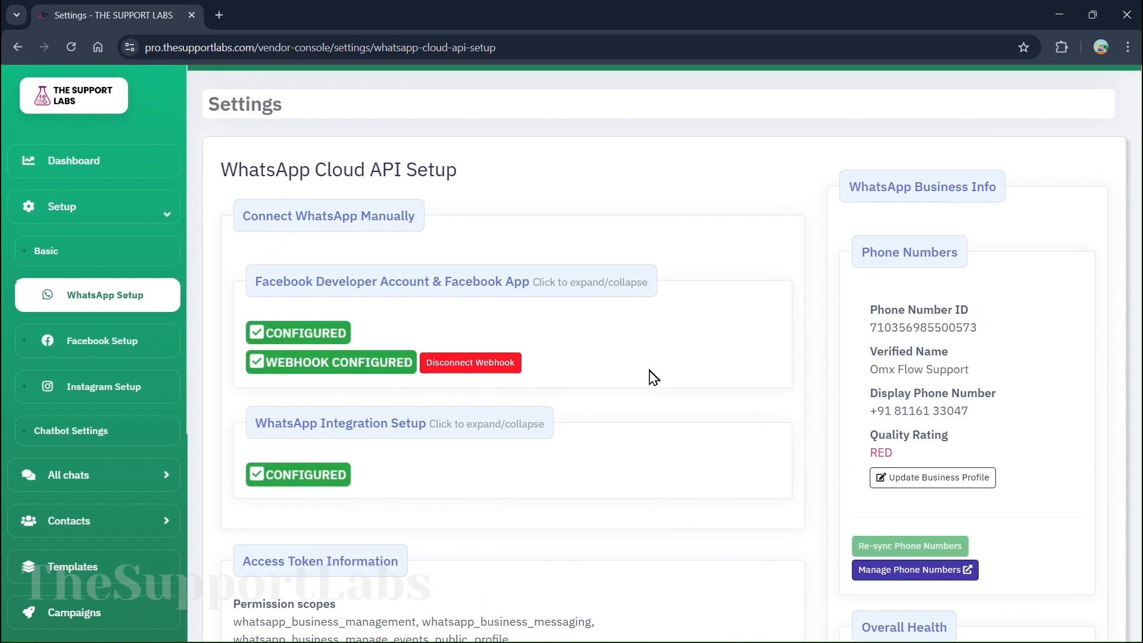
{"action": "scroll", "coordinate": [653, 377], "scroll_direction": "up", "scroll_amount": 1}
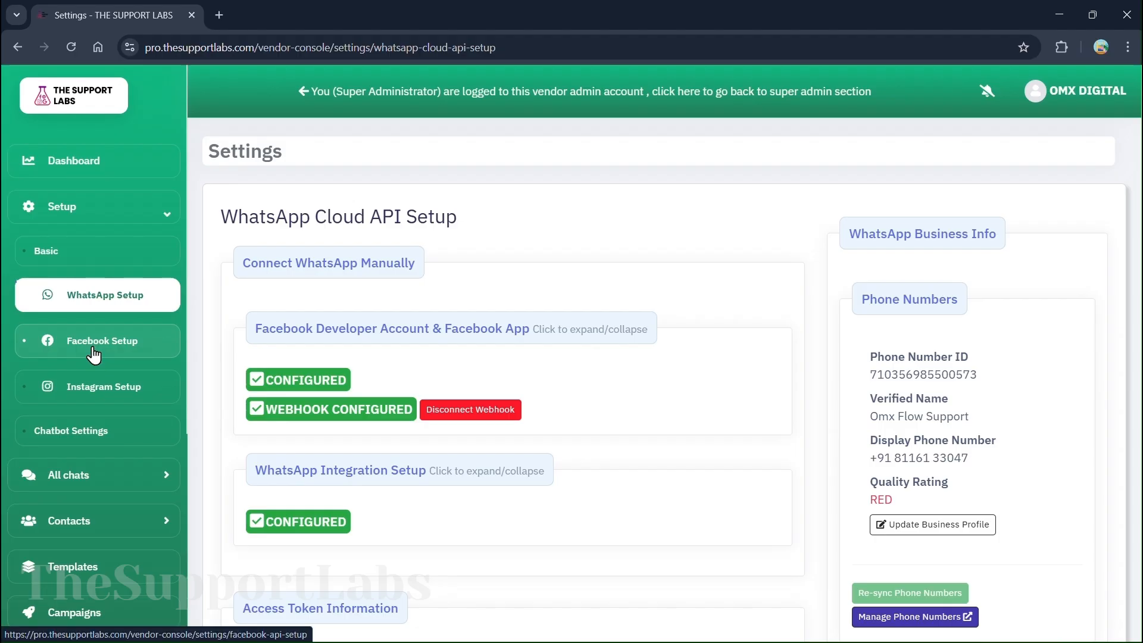
Review the Facebook API configuration, then go to Instagram Setup
{"action": "left_click", "coordinate": [93, 354]}
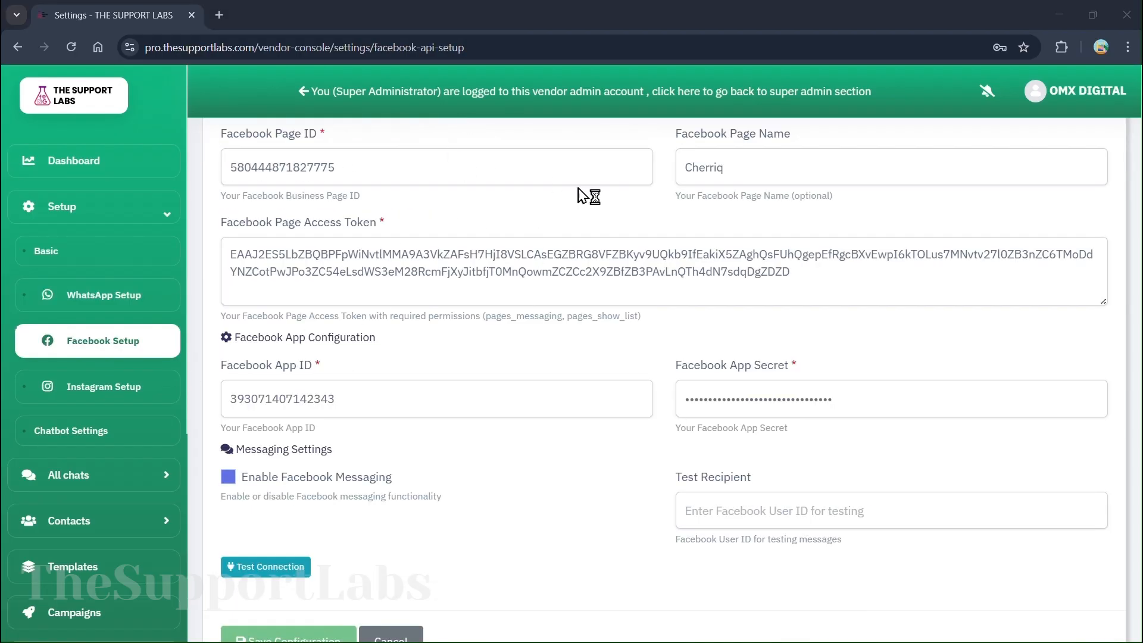
{"action": "scroll", "coordinate": [556, 336], "scroll_direction": "down", "scroll_amount": 1}
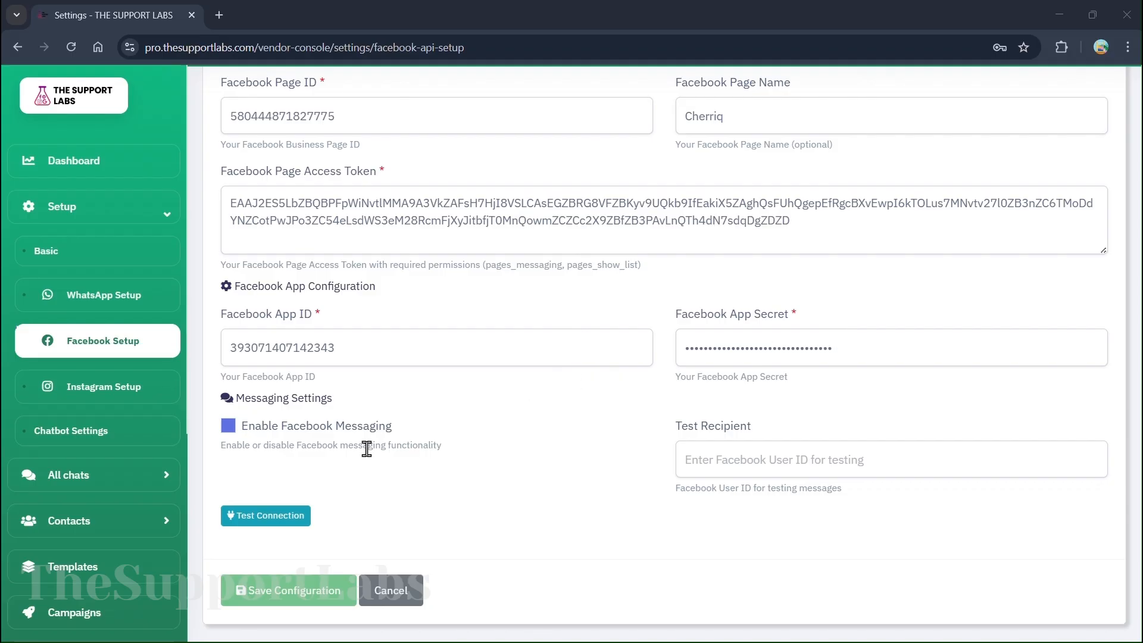
{"action": "left_click", "coordinate": [113, 388]}
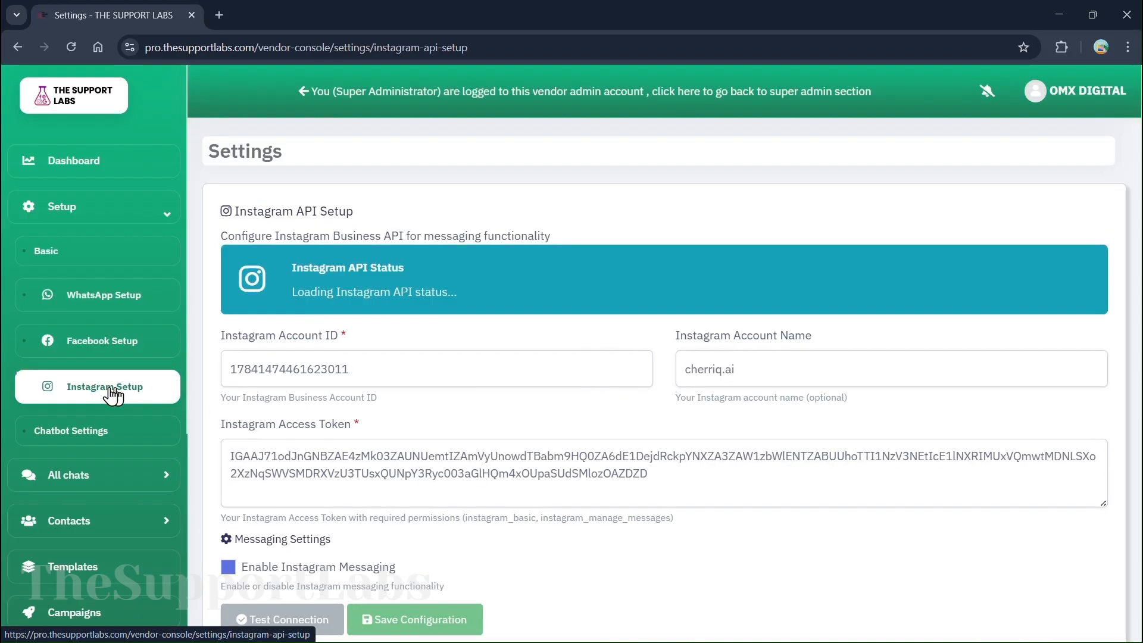
Read the Instagram API status and setup instructions, then go to Chatbot Settings
{"action": "scroll", "coordinate": [553, 425], "scroll_direction": "down", "scroll_amount": 2}
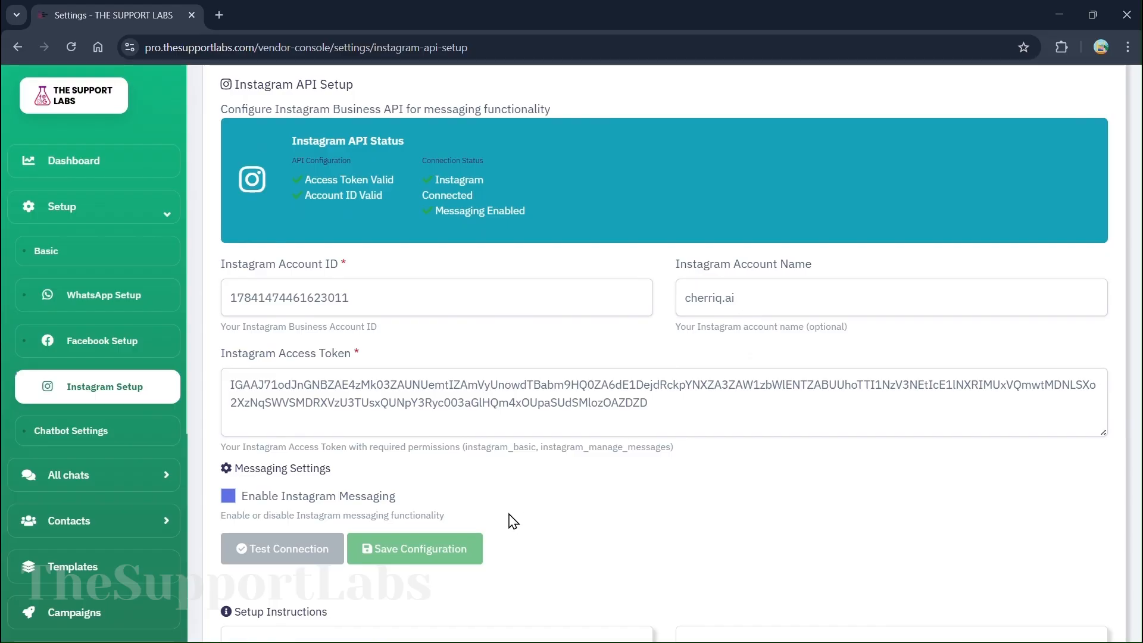
{"action": "scroll", "coordinate": [452, 381], "scroll_direction": "down", "scroll_amount": 2}
{"action": "scroll", "coordinate": [426, 342], "scroll_direction": "down", "scroll_amount": 3}
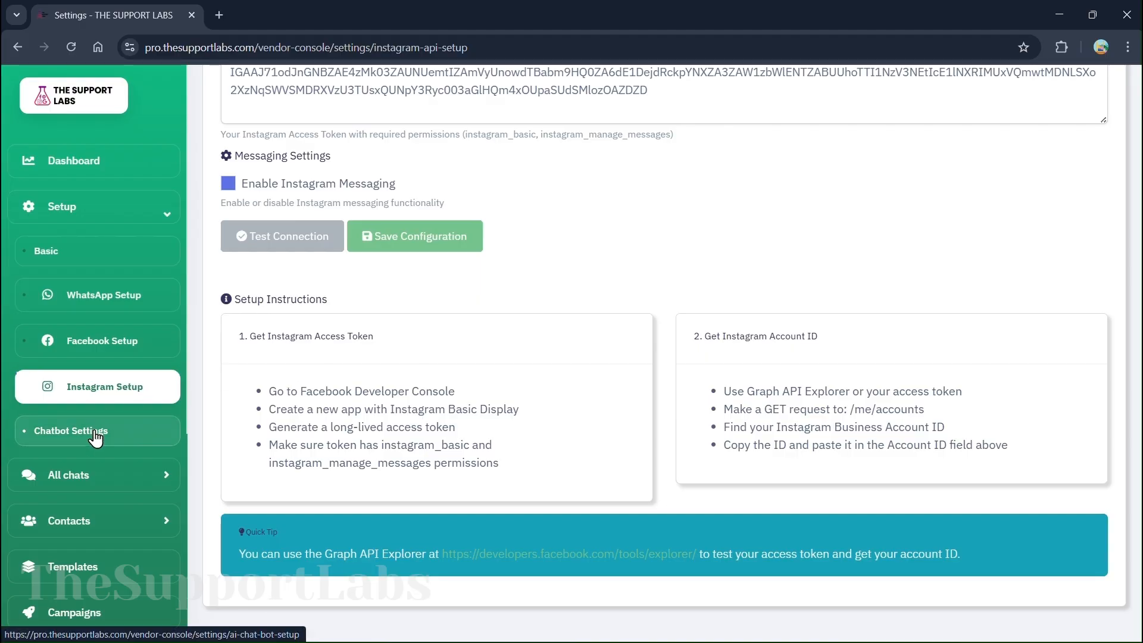
{"action": "left_click", "coordinate": [94, 433]}
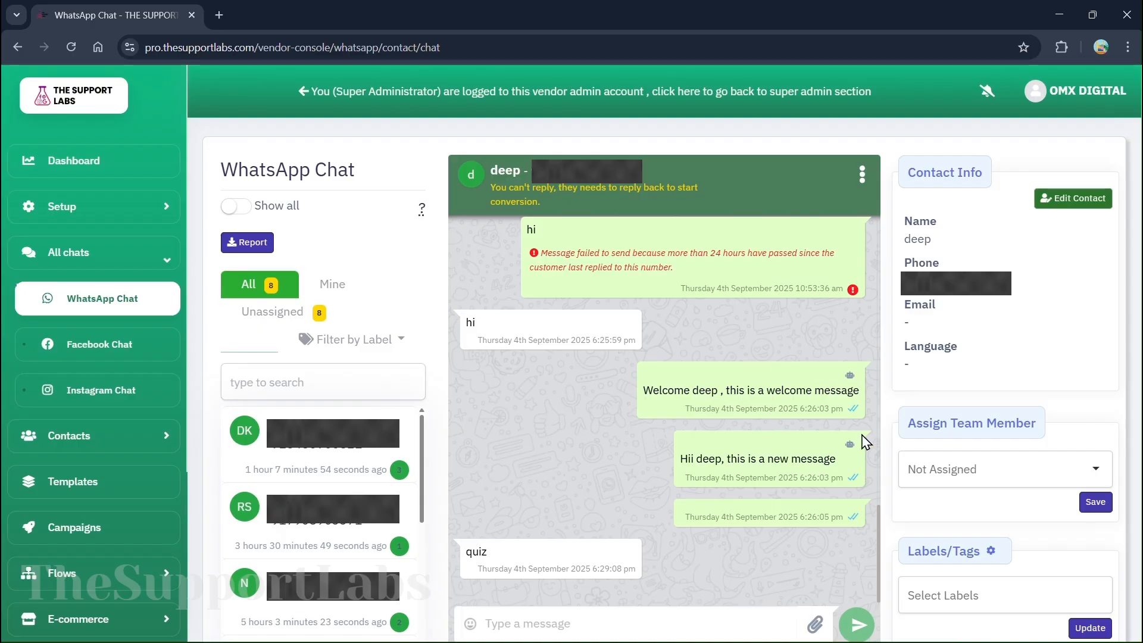
Show the team members this WhatsApp chat can be assigned to, then open Facebook Chat
{"action": "left_click", "coordinate": [955, 468]}
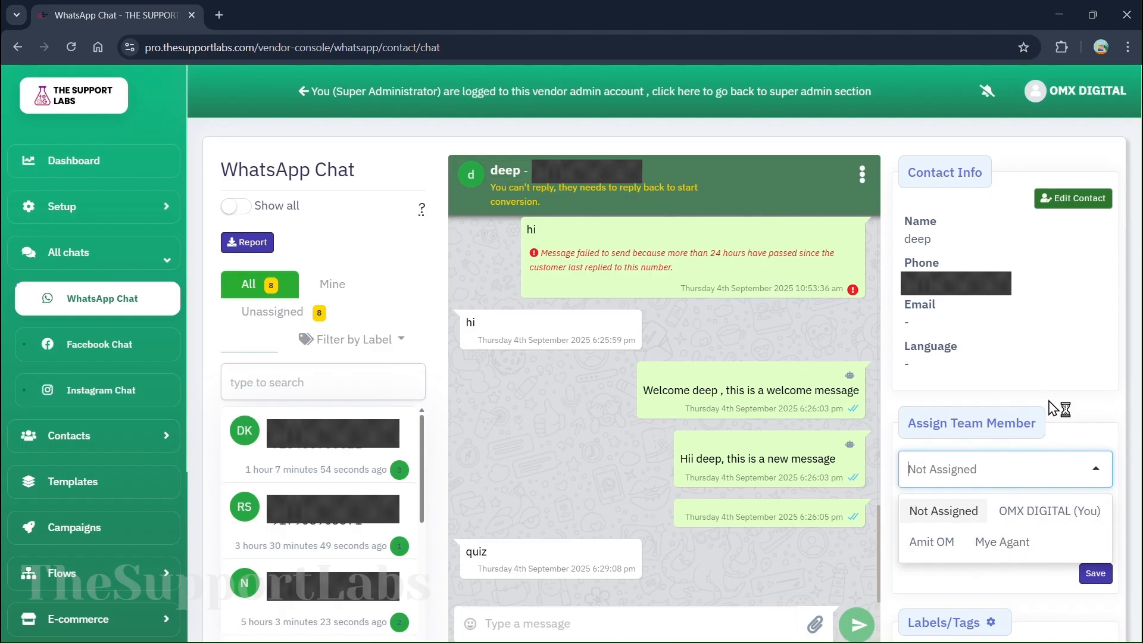
{"action": "left_click", "coordinate": [58, 332]}
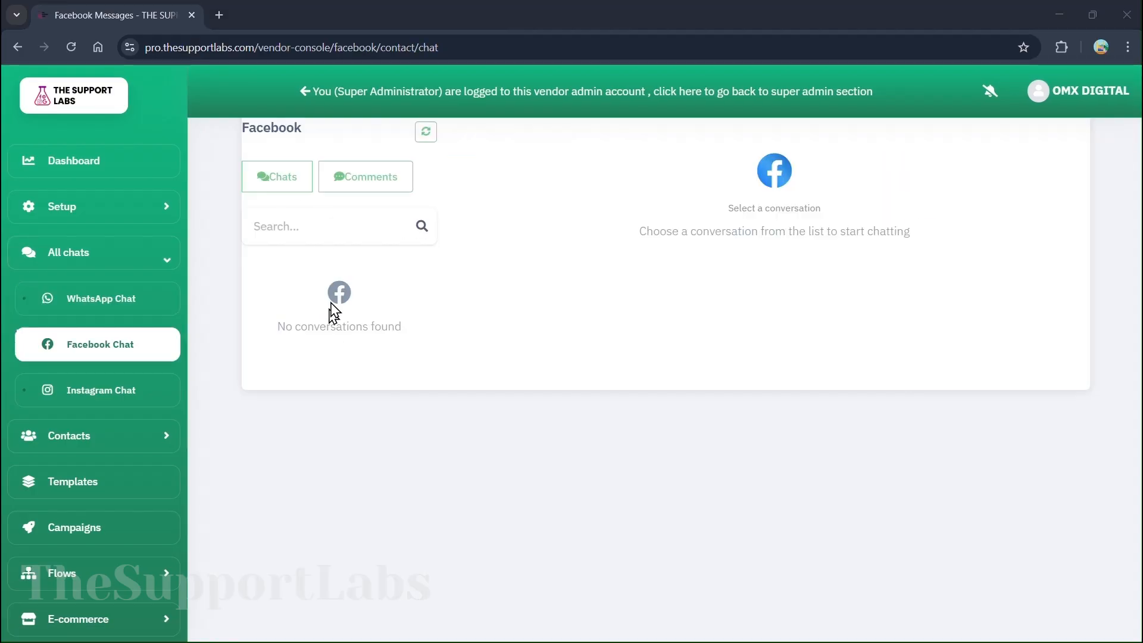
Open the Instagram chat inbox
{"action": "left_click", "coordinate": [96, 402]}
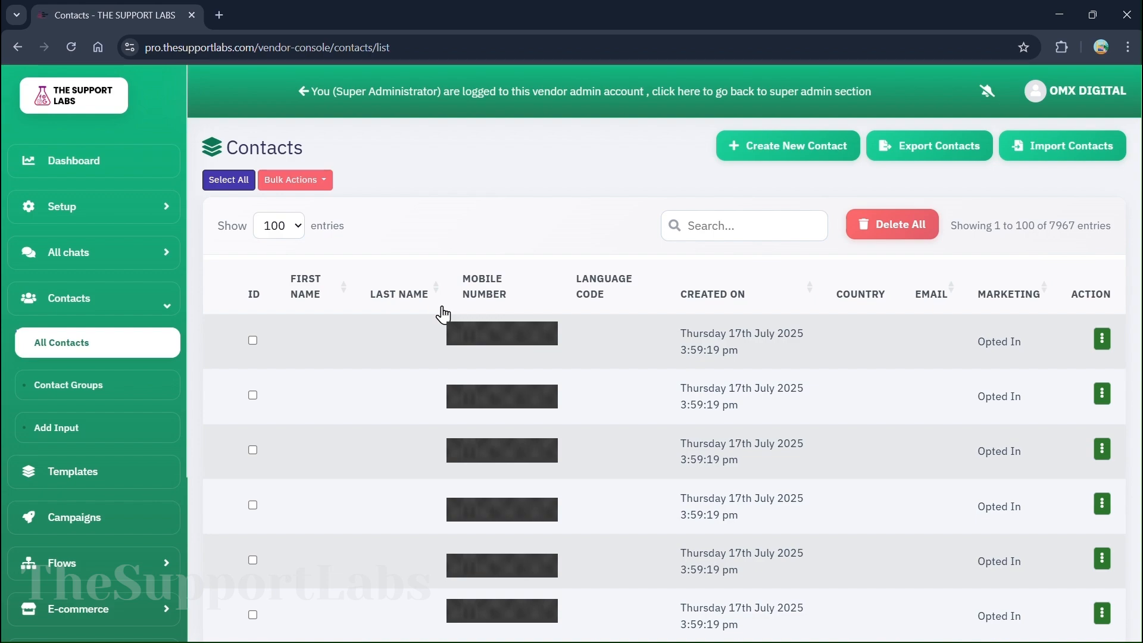
Glance at the import form, download the blank contacts template, then open Templates
{"action": "left_click", "coordinate": [1052, 146]}
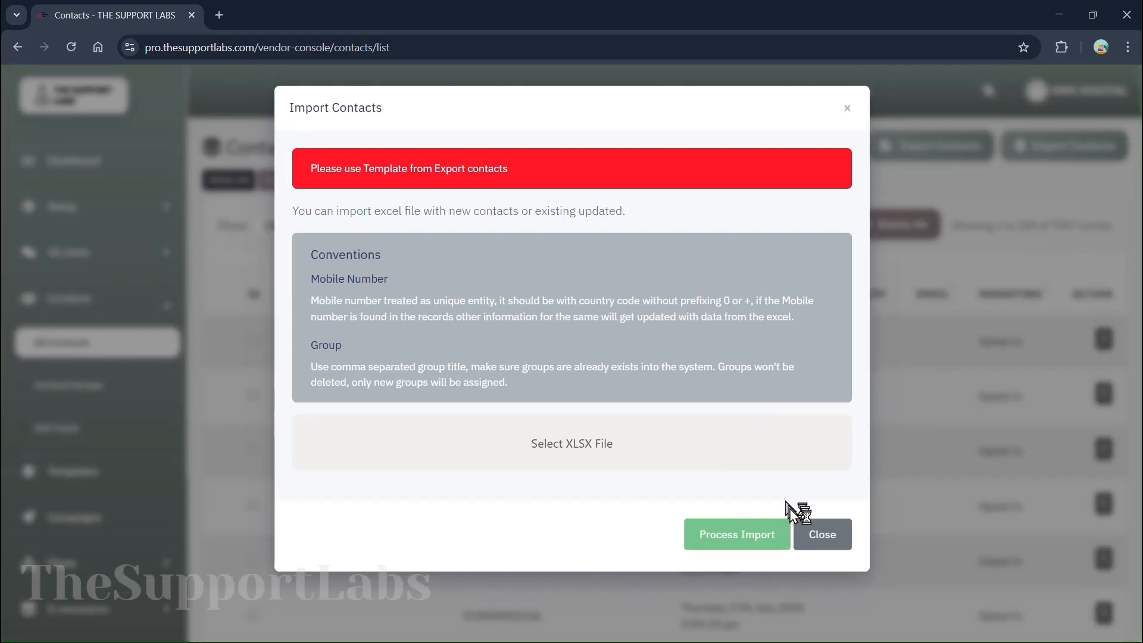
{"action": "left_click", "coordinate": [807, 535]}
{"action": "left_click", "coordinate": [914, 152]}
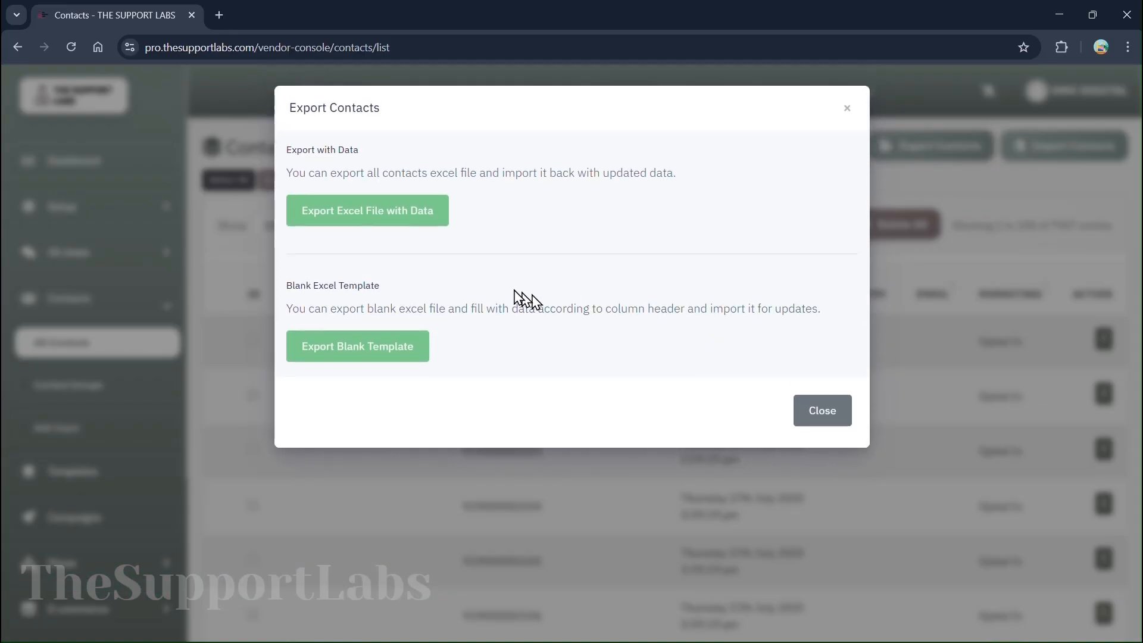
{"action": "left_click", "coordinate": [373, 351]}
{"action": "left_click", "coordinate": [112, 471]}
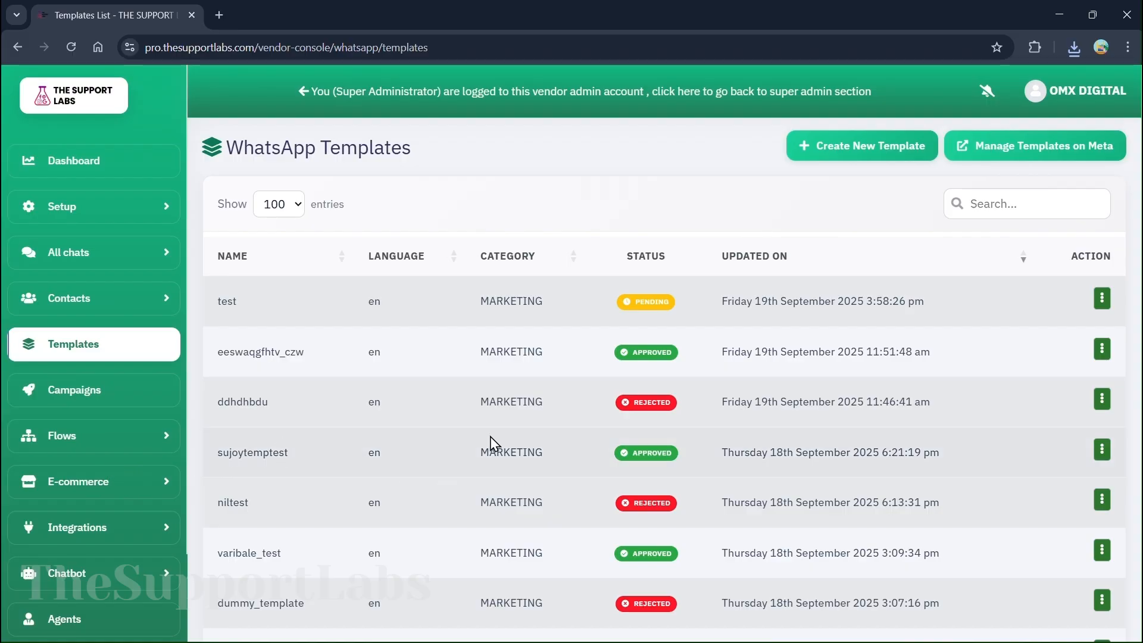
Start a new WhatsApp template named 'a1' with English as its language
{"action": "left_click", "coordinate": [827, 153]}
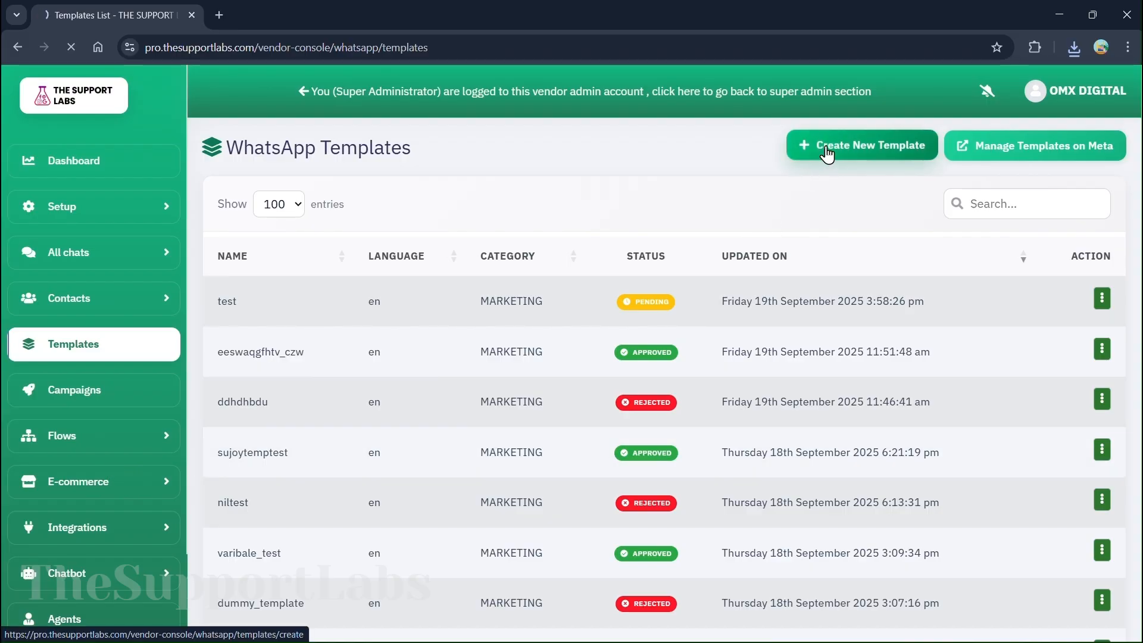
{"action": "left_click", "coordinate": [280, 297]}
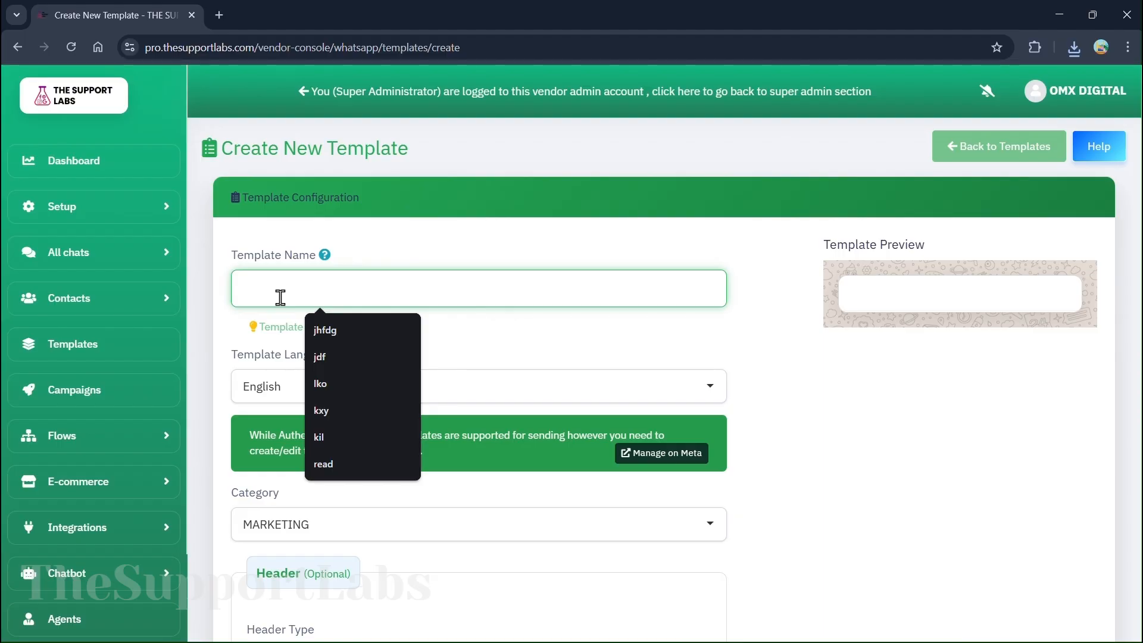
{"action": "type", "text": "a1"}
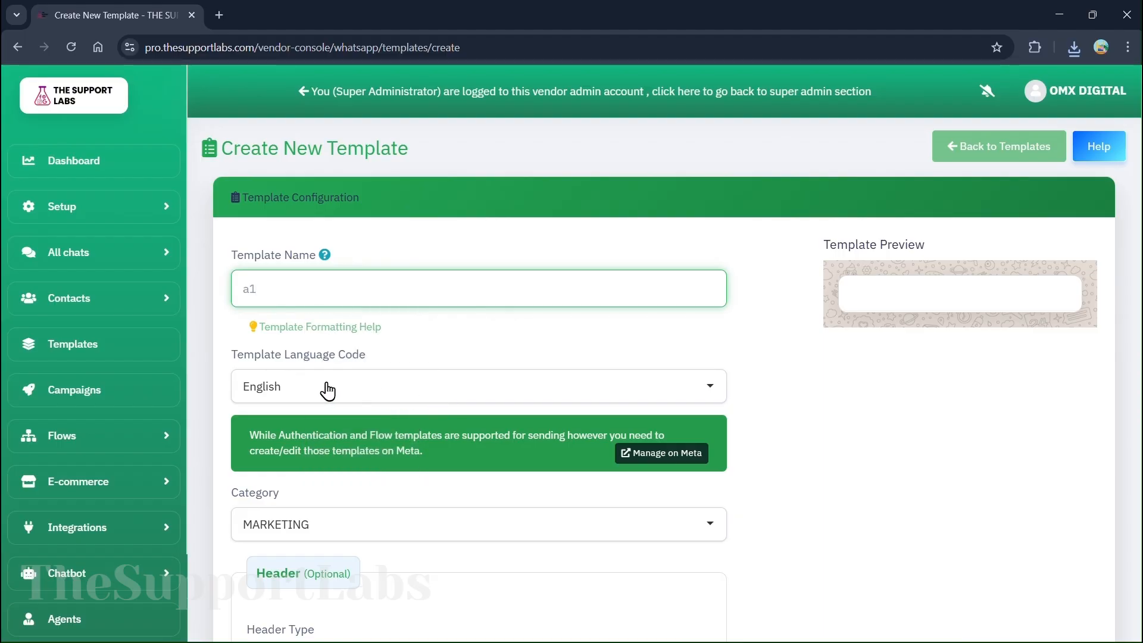
{"action": "left_click", "coordinate": [272, 382]}
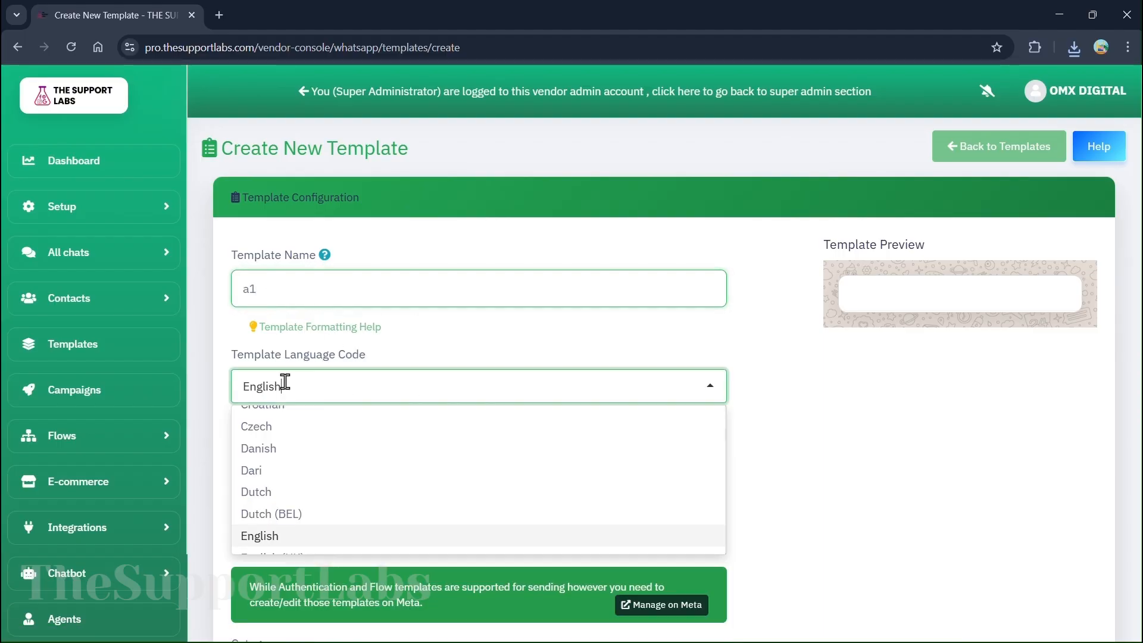
{"action": "left_click", "coordinate": [377, 355]}
Choose MARKETING as the template category and enter the body text 'Puja offer'
{"action": "scroll", "coordinate": [344, 375], "scroll_direction": "down", "scroll_amount": 3}
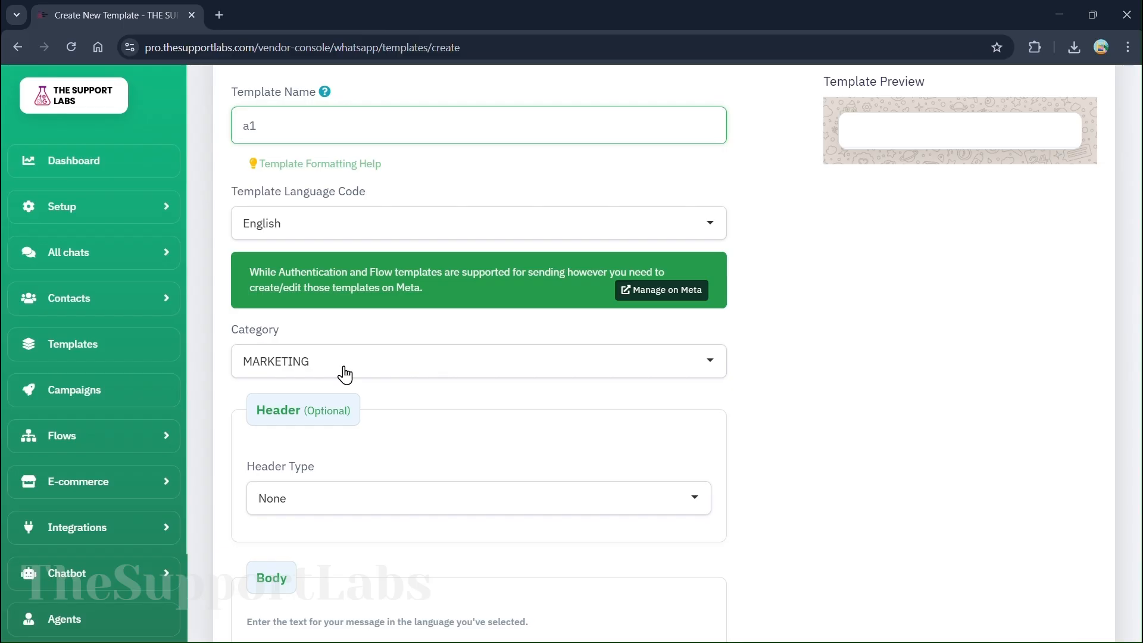
{"action": "left_click", "coordinate": [344, 365]}
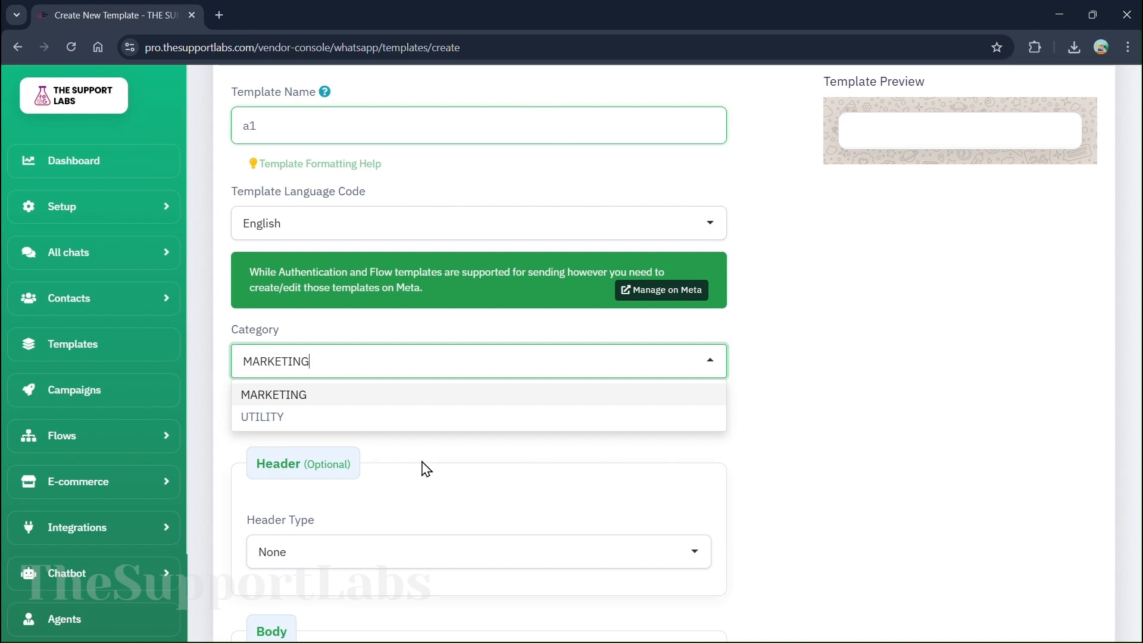
{"action": "scroll", "coordinate": [434, 467], "scroll_direction": "down", "scroll_amount": 4}
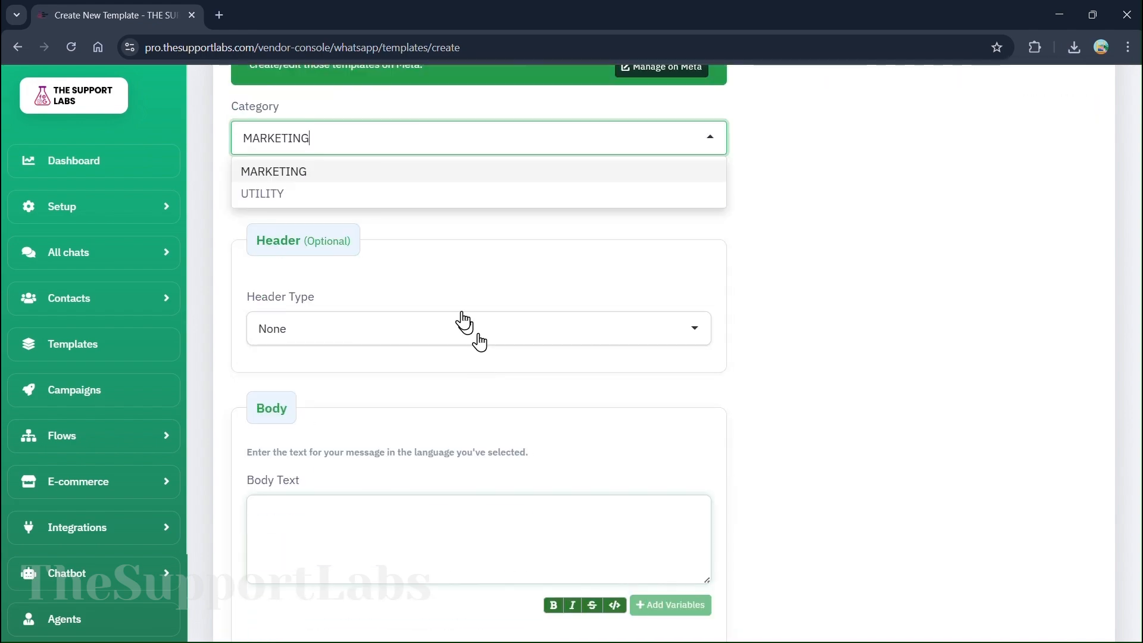
{"action": "left_click", "coordinate": [285, 173]}
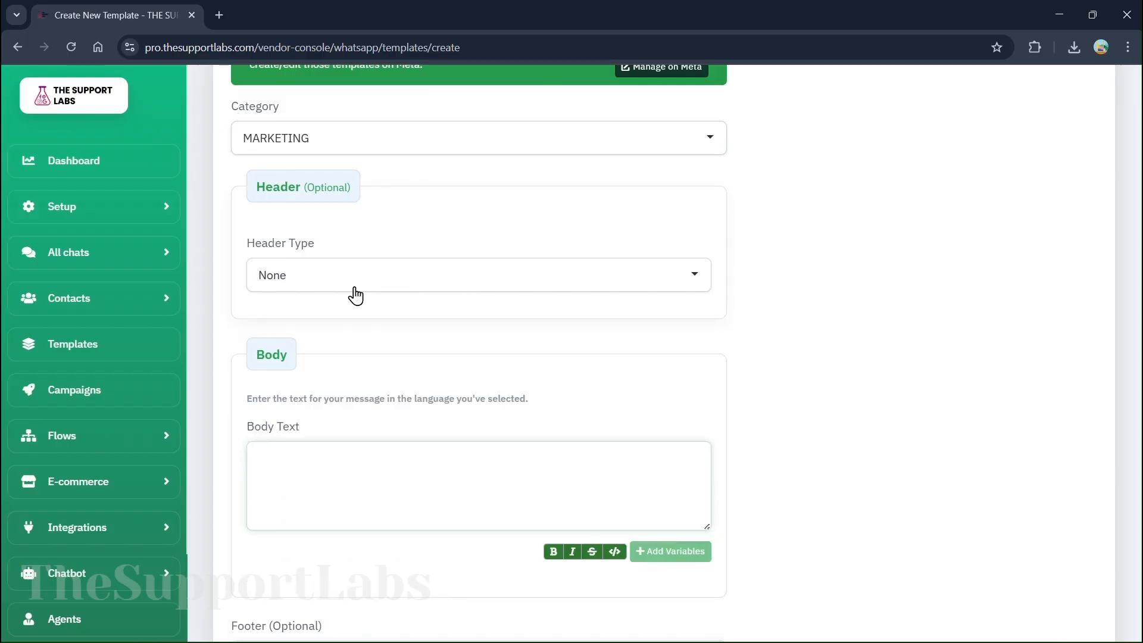
{"action": "left_click", "coordinate": [299, 461]}
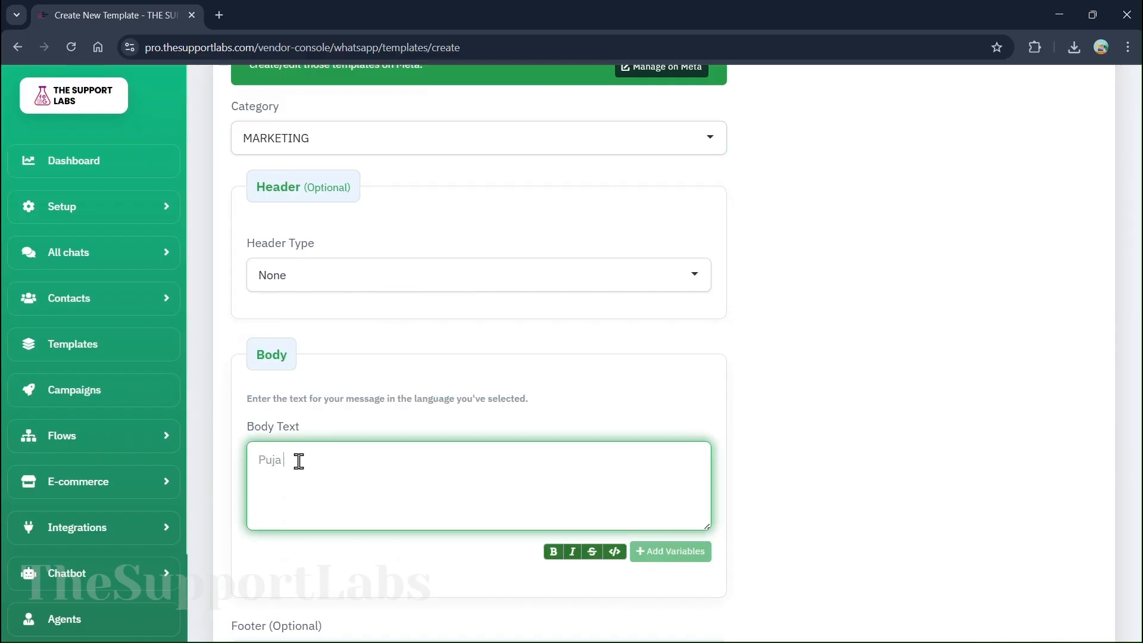
{"action": "scroll", "coordinate": [390, 301], "scroll_direction": "up", "scroll_amount": 3}
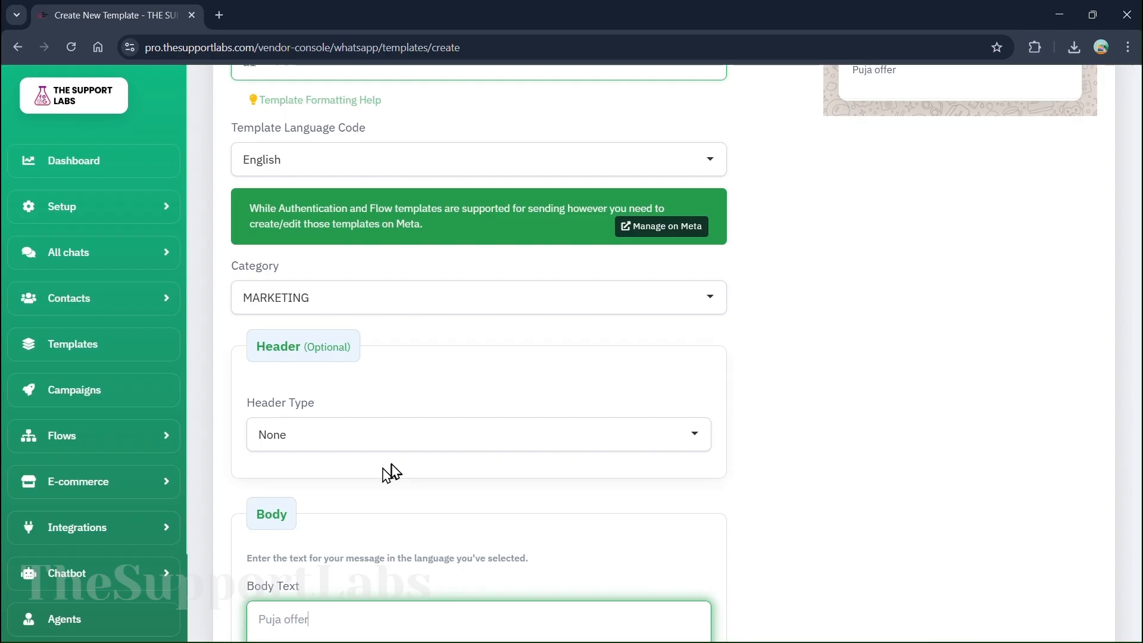
Add a Text header reading 'Welcome to TheSupportLabs.org {{1}}' from the saved suggestion
{"action": "left_click", "coordinate": [431, 446]}
{"action": "scroll", "coordinate": [333, 553], "scroll_direction": "down", "scroll_amount": 3}
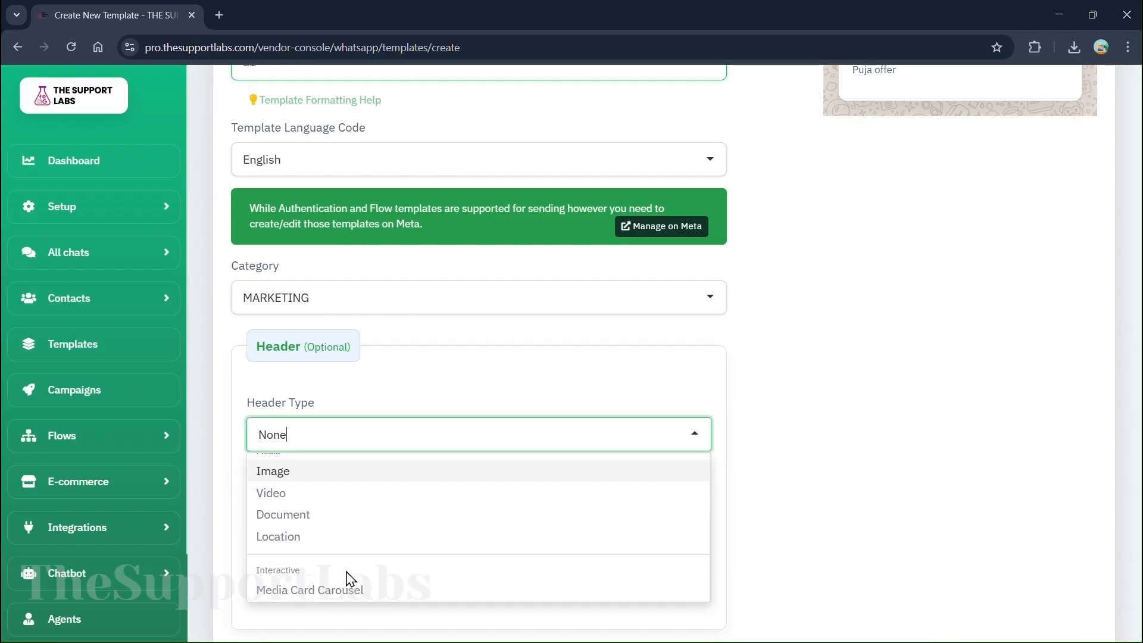
{"action": "scroll", "coordinate": [492, 487], "scroll_direction": "up", "scroll_amount": 4}
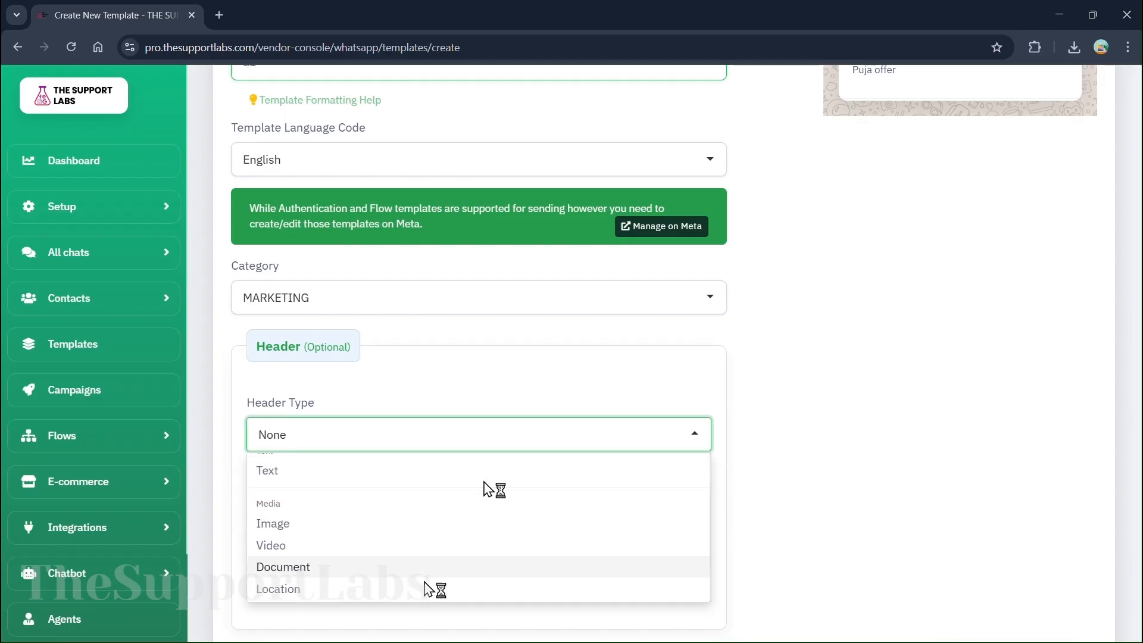
{"action": "scroll", "coordinate": [548, 528], "scroll_direction": "down", "scroll_amount": 3}
{"action": "scroll", "coordinate": [292, 536], "scroll_direction": "up", "scroll_amount": 1}
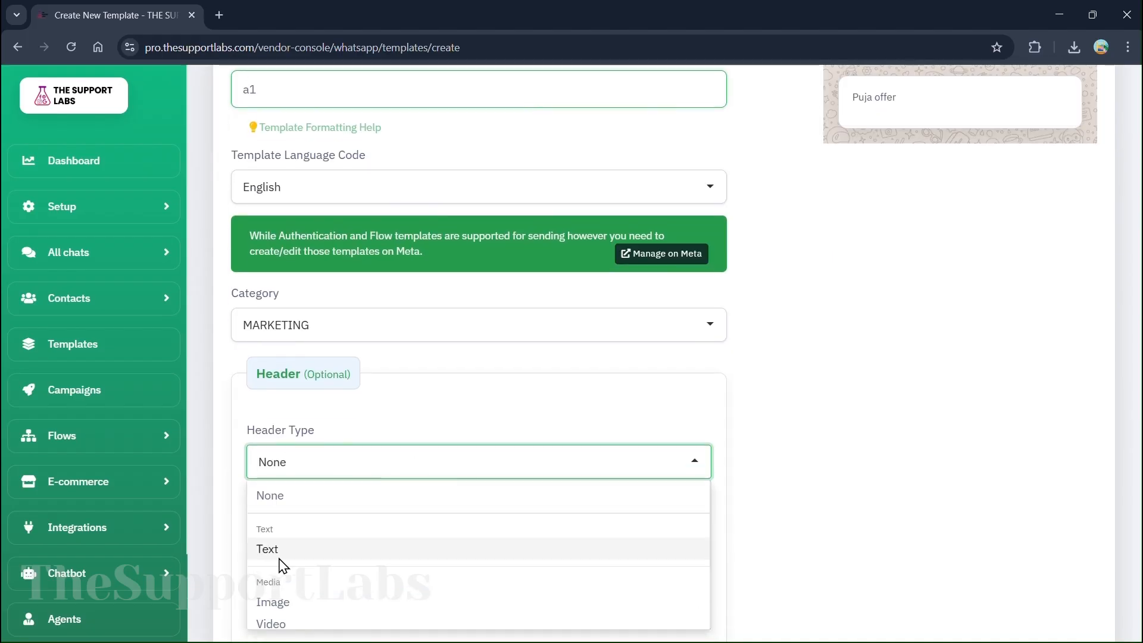
{"action": "left_click", "coordinate": [299, 548]}
{"action": "left_click", "coordinate": [335, 542]}
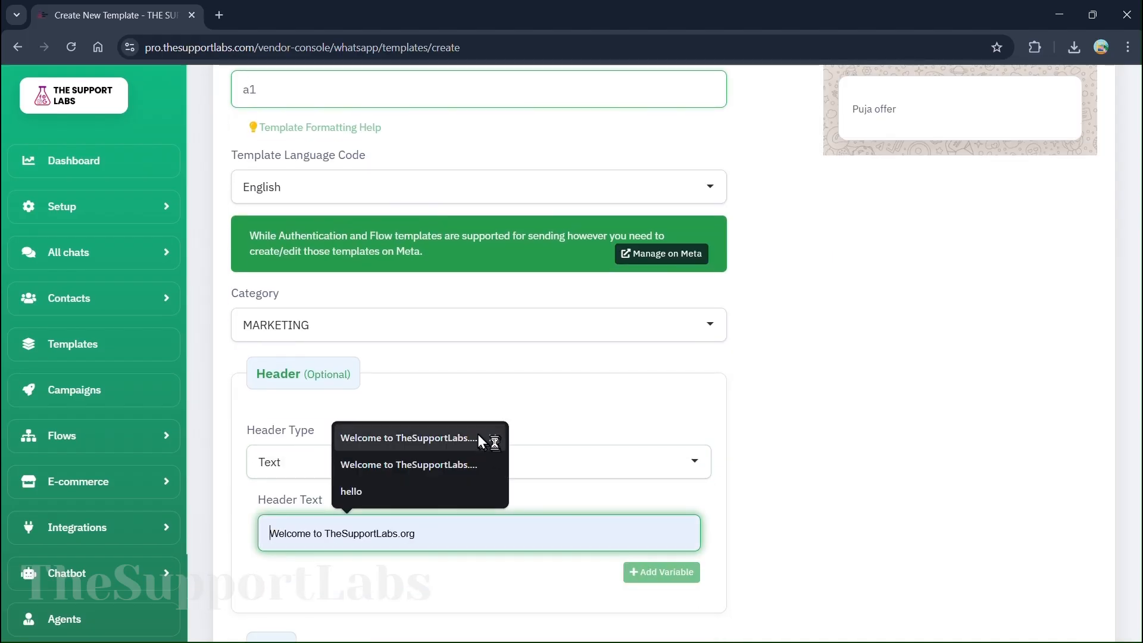
{"action": "left_click", "coordinate": [441, 467]}
Set the footer to 'thank you for contacting us' and add a Quick Reply button
{"action": "scroll", "coordinate": [910, 268], "scroll_direction": "up", "scroll_amount": 4}
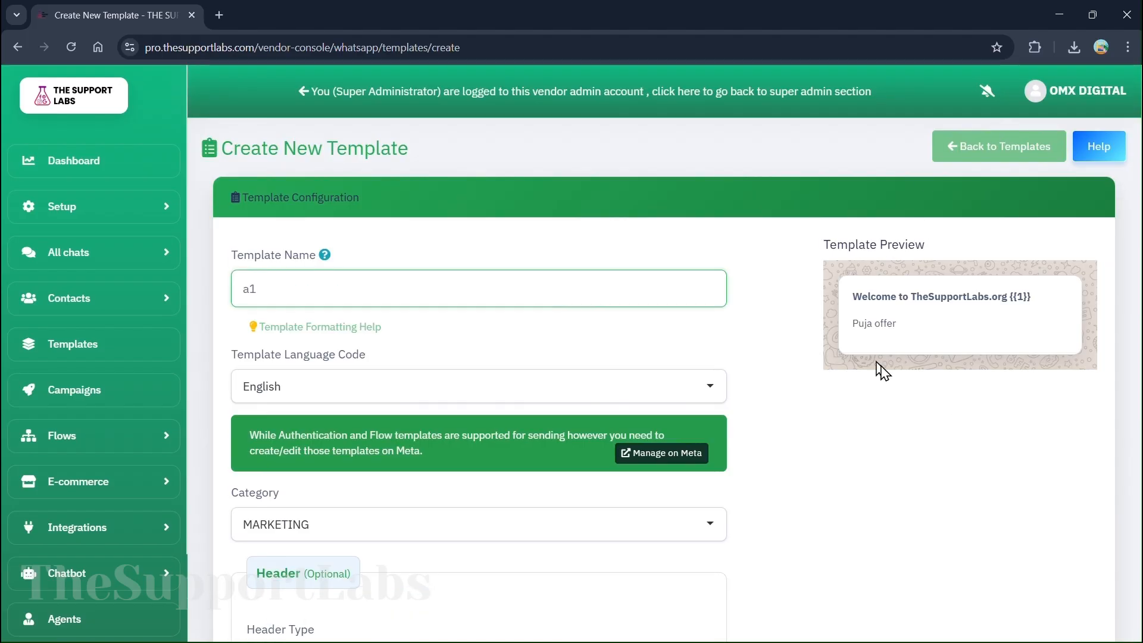
{"action": "left_click_drag", "start_coordinate": [844, 308], "coordinate": [1083, 313]}
{"action": "left_click", "coordinate": [967, 309]}
{"action": "scroll", "coordinate": [787, 603], "scroll_direction": "down", "scroll_amount": 9}
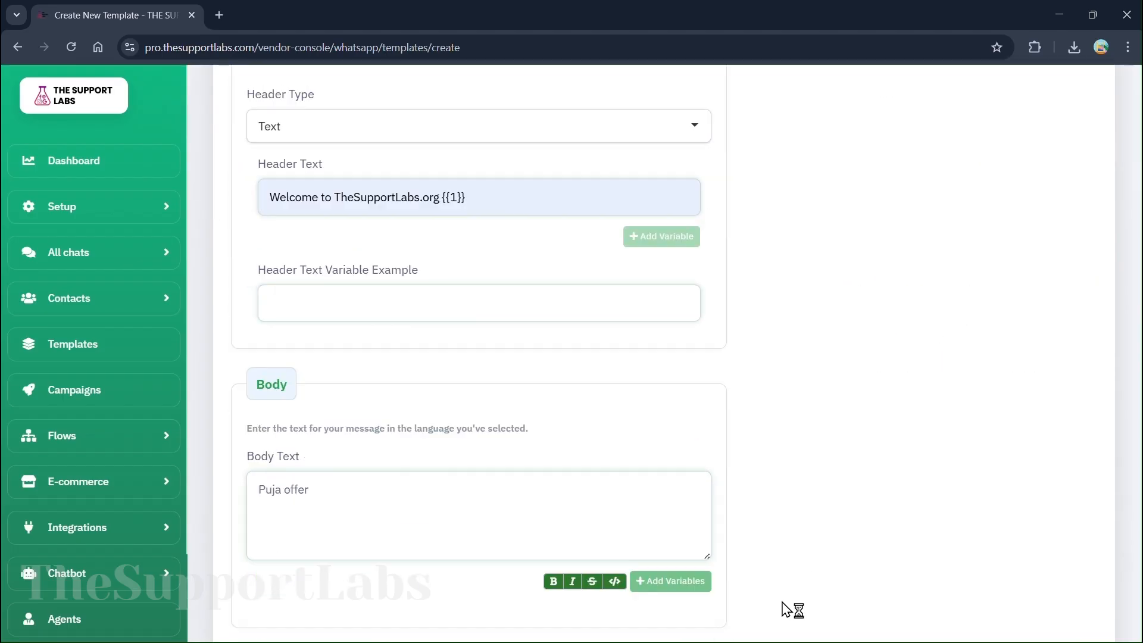
{"action": "scroll", "coordinate": [281, 421], "scroll_direction": "down", "scroll_amount": 3}
{"action": "left_click", "coordinate": [359, 401]}
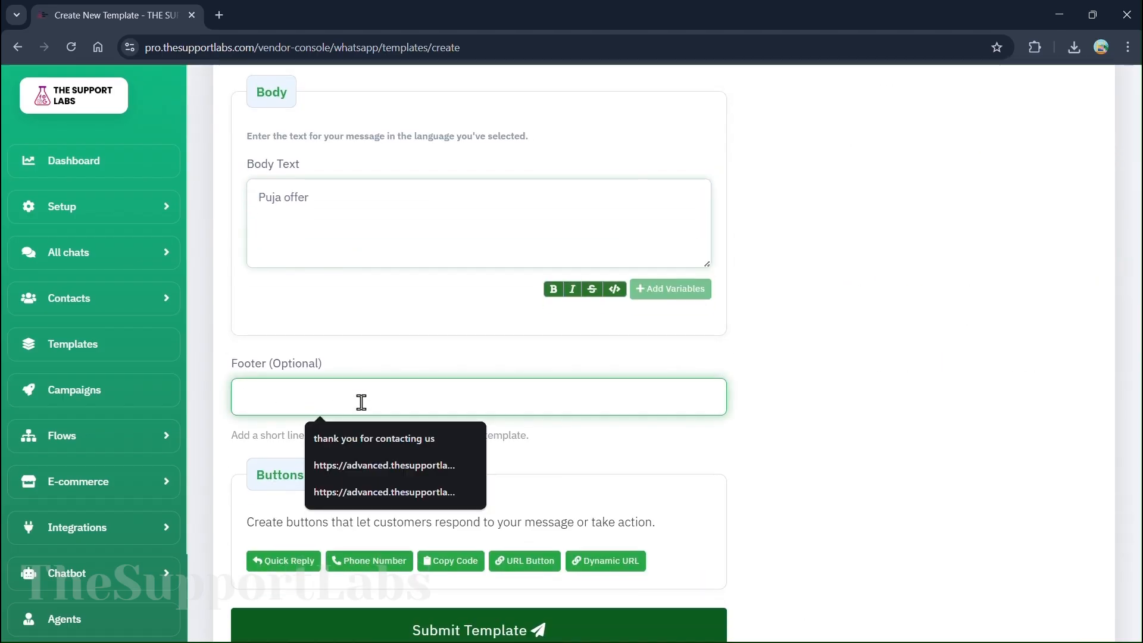
{"action": "left_click", "coordinate": [388, 438]}
{"action": "scroll", "coordinate": [824, 419], "scroll_direction": "up", "scroll_amount": 6}
{"action": "scroll", "coordinate": [824, 419], "scroll_direction": "up", "scroll_amount": 3}
{"action": "scroll", "coordinate": [830, 464], "scroll_direction": "down", "scroll_amount": 10}
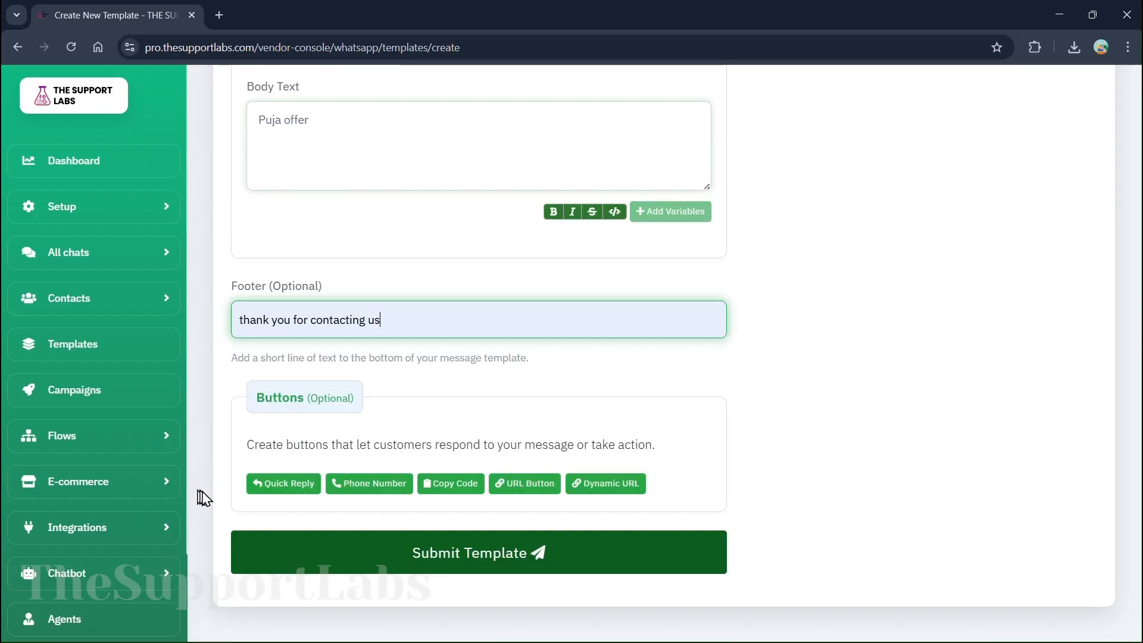
{"action": "left_click", "coordinate": [280, 483]}
Add a quick-reply button and a phone-call button to template a1, both labelled 'Call Us'
{"action": "scroll", "coordinate": [275, 496], "scroll_direction": "down", "scroll_amount": 3}
{"action": "left_click", "coordinate": [379, 482]}
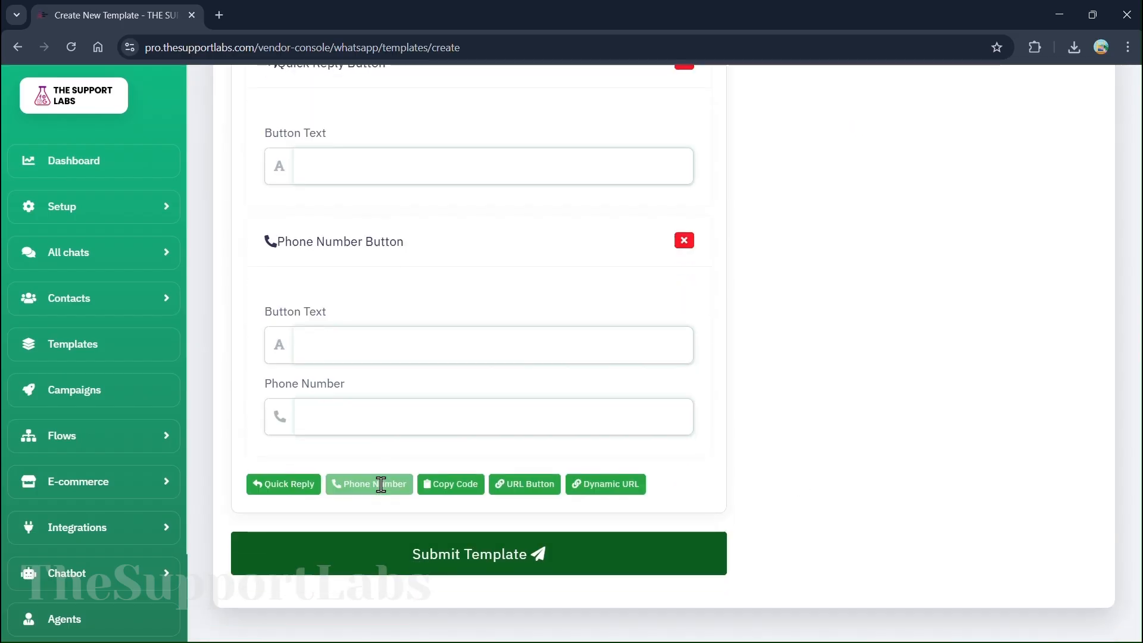
{"action": "scroll", "coordinate": [412, 347], "scroll_direction": "up", "scroll_amount": 4}
{"action": "left_click", "coordinate": [367, 383]}
{"action": "left_click", "coordinate": [386, 458]}
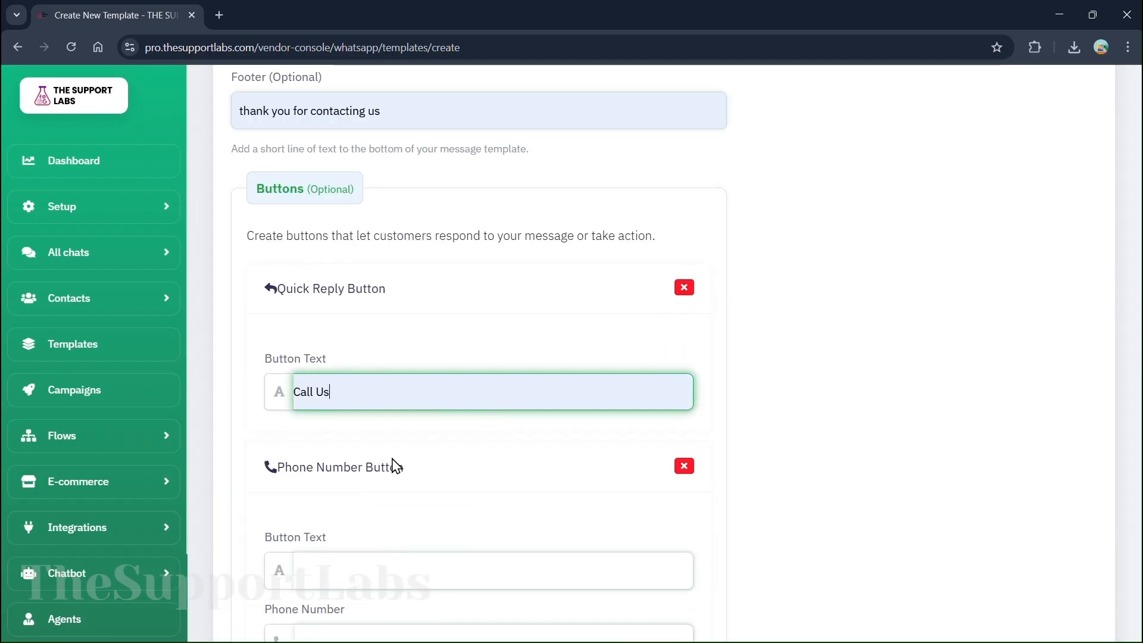
{"action": "scroll", "coordinate": [362, 340], "scroll_direction": "down", "scroll_amount": 4}
{"action": "left_click", "coordinate": [337, 345]}
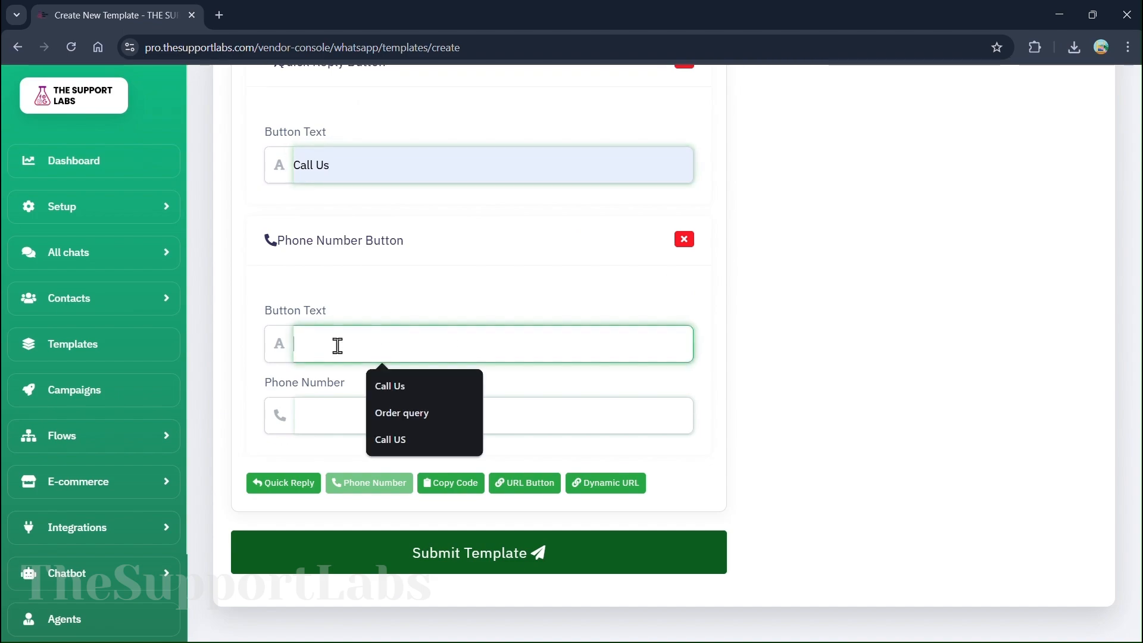
{"action": "left_click", "coordinate": [399, 387]}
Enter the phone number for the call button and return to the WhatsApp Templates list
{"action": "left_click", "coordinate": [378, 409]}
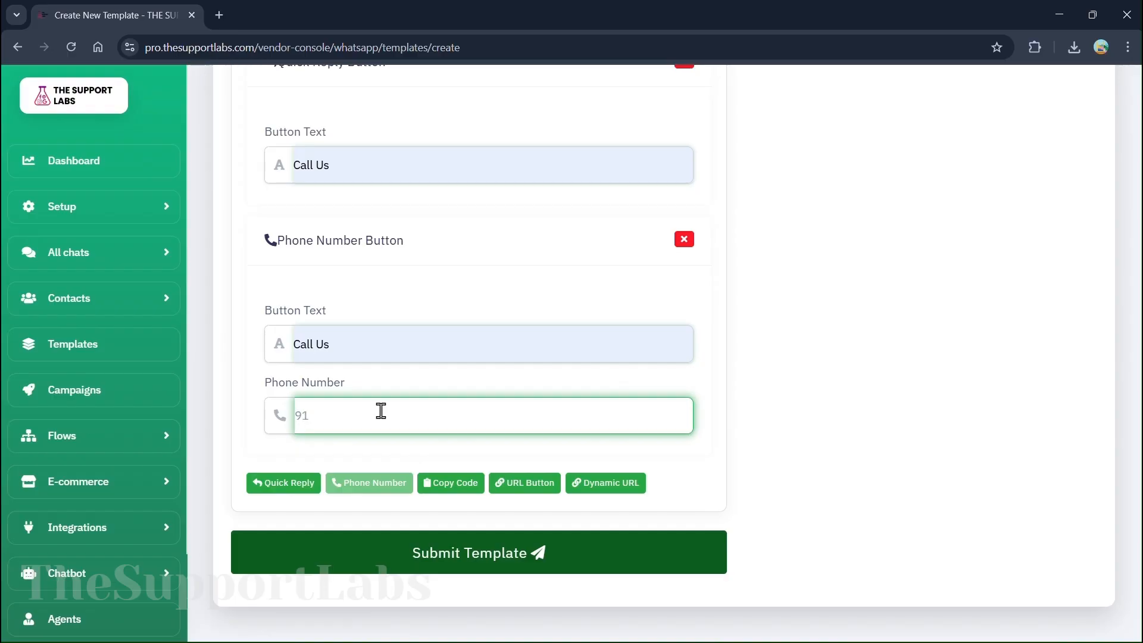
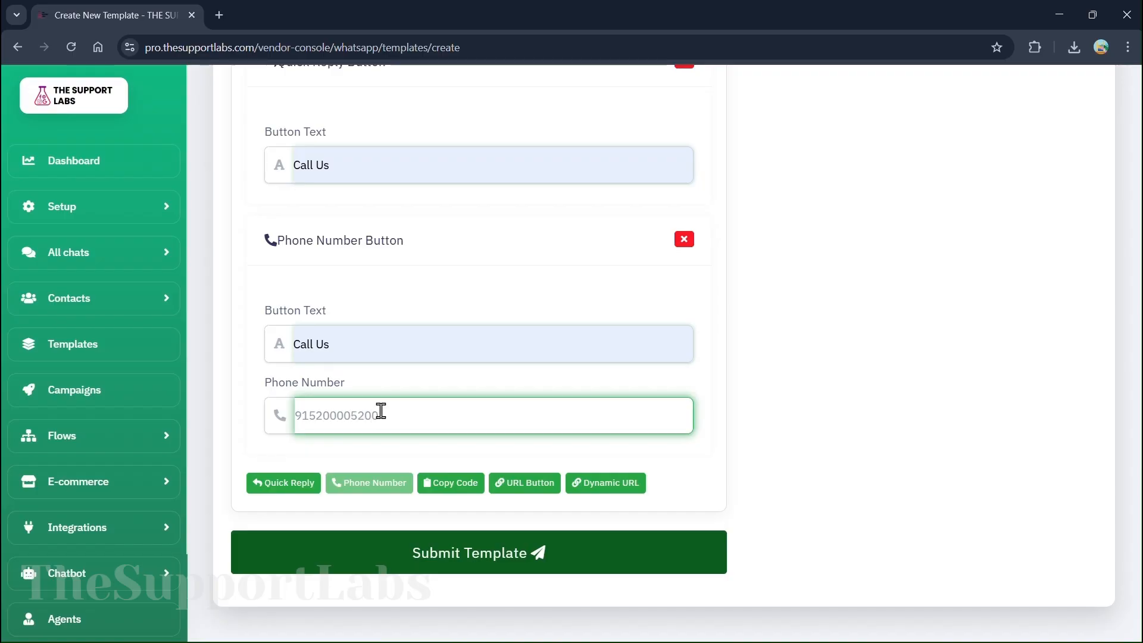
{"action": "scroll", "coordinate": [381, 411], "scroll_direction": "down", "scroll_amount": 9}
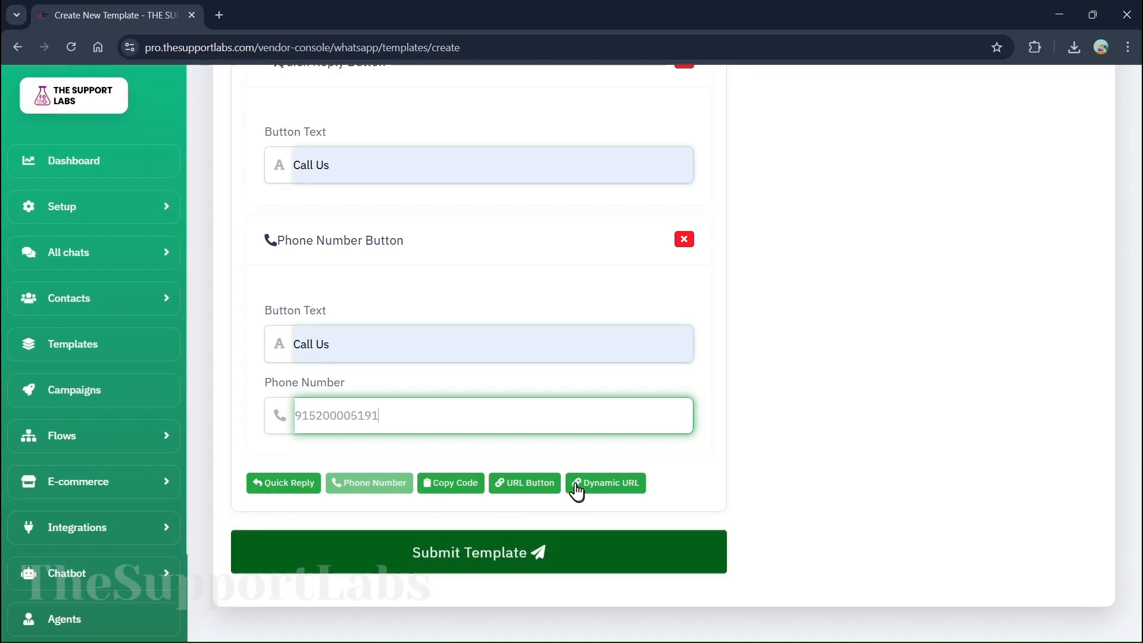
{"action": "scroll", "coordinate": [576, 491], "scroll_direction": "up", "scroll_amount": 15}
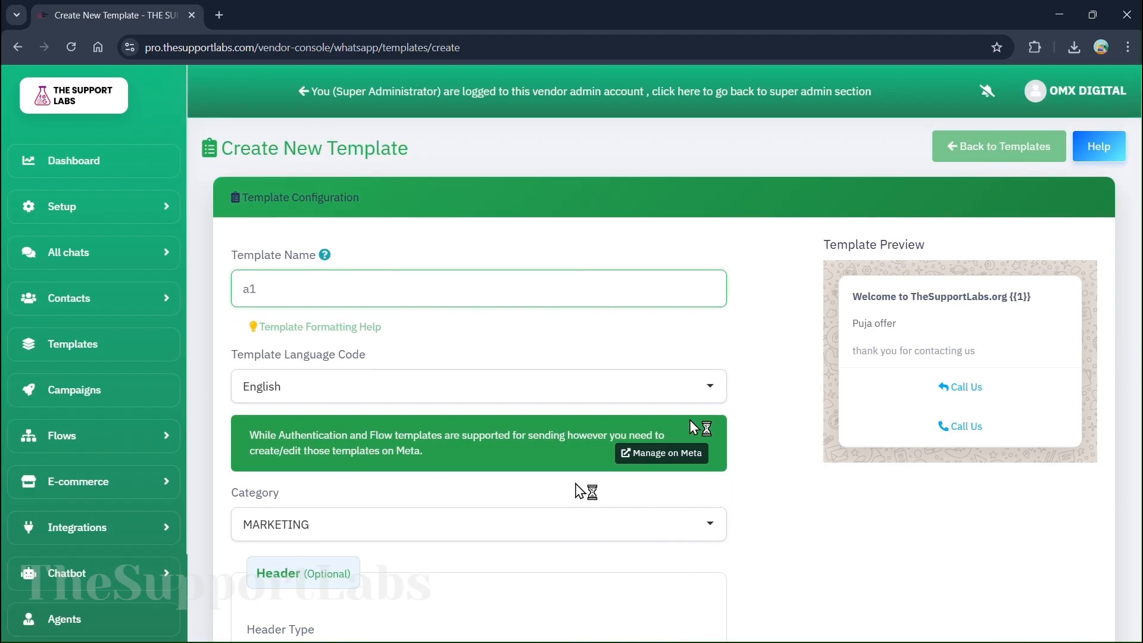
{"action": "left_click", "coordinate": [935, 144]}
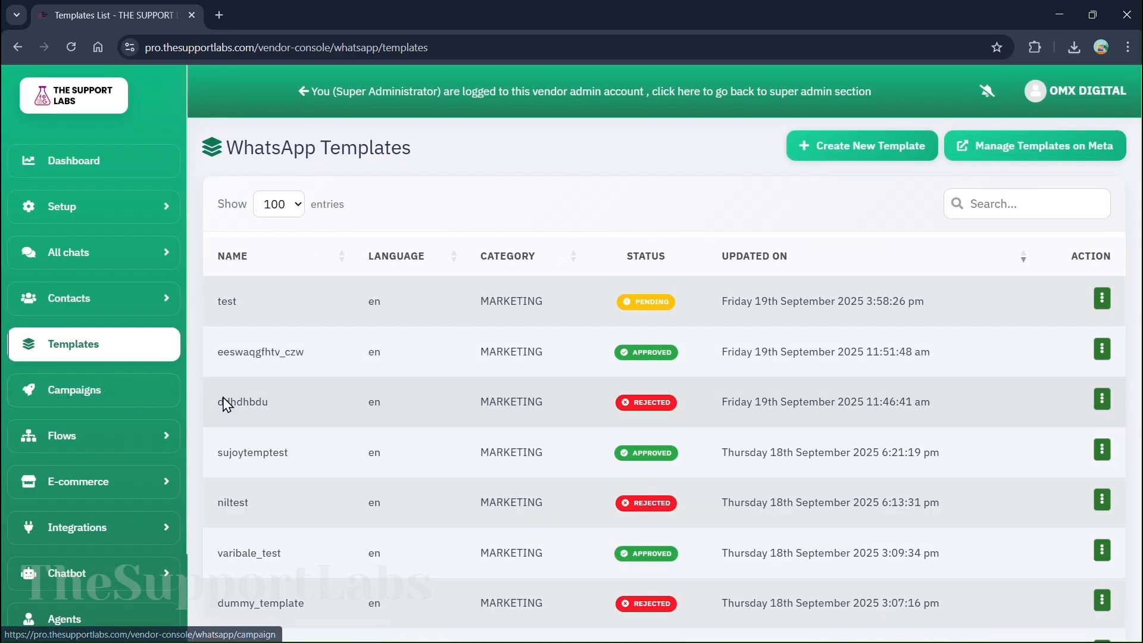
Open the Campaigns page listing executed campaigns such as test, cvdf, cd and mk
{"action": "left_click", "coordinate": [114, 393]}
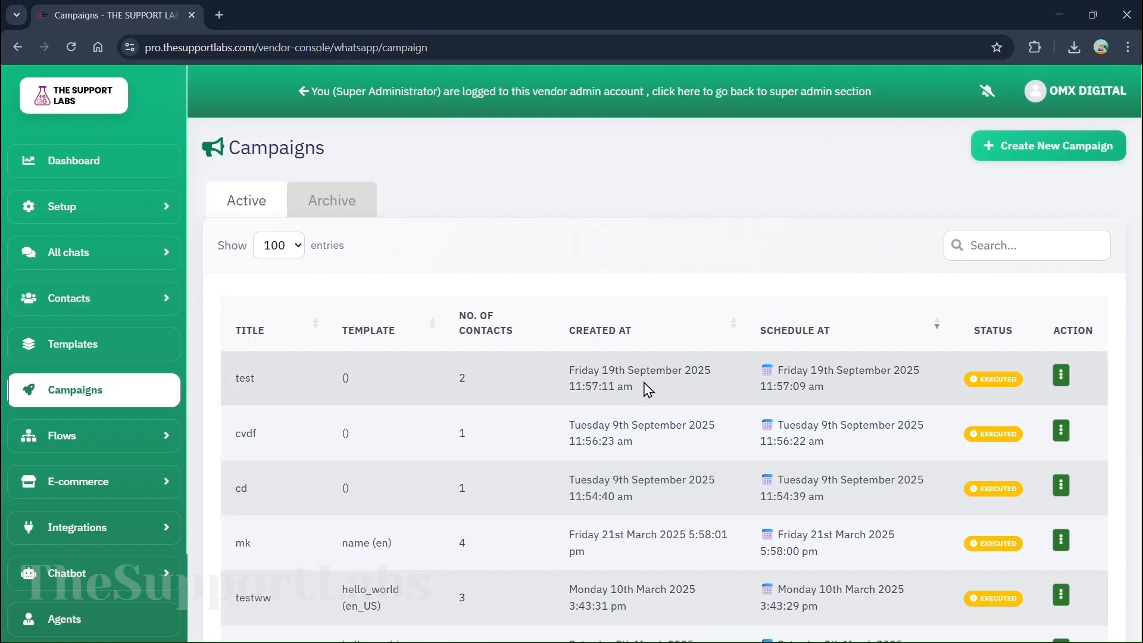
{"action": "scroll", "coordinate": [572, 362], "scroll_direction": "down", "scroll_amount": 4}
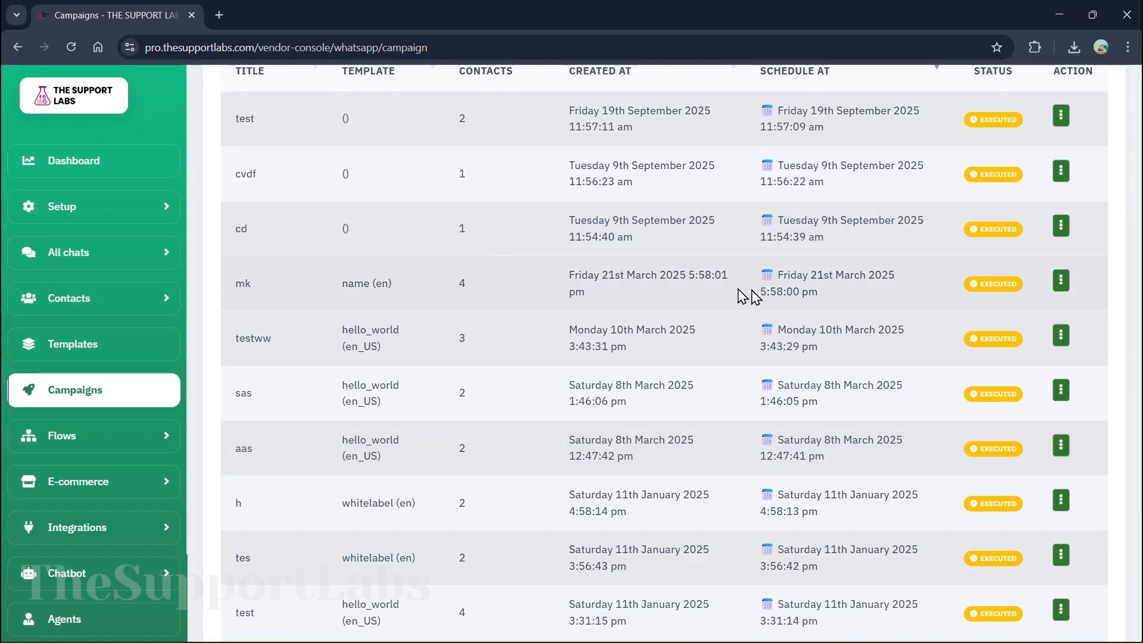
Open the mk campaign's Campaign Dashboard and review its delivery statistics
{"action": "left_click", "coordinate": [1060, 281]}
{"action": "left_click", "coordinate": [1000, 311]}
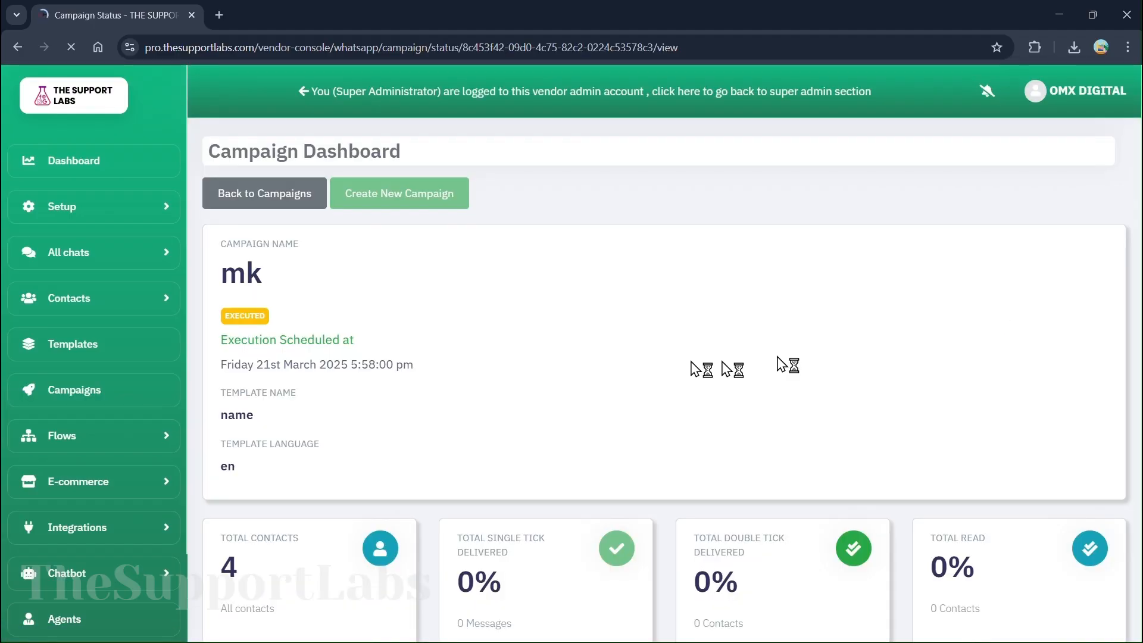
{"action": "scroll", "coordinate": [604, 362], "scroll_direction": "down", "scroll_amount": 4}
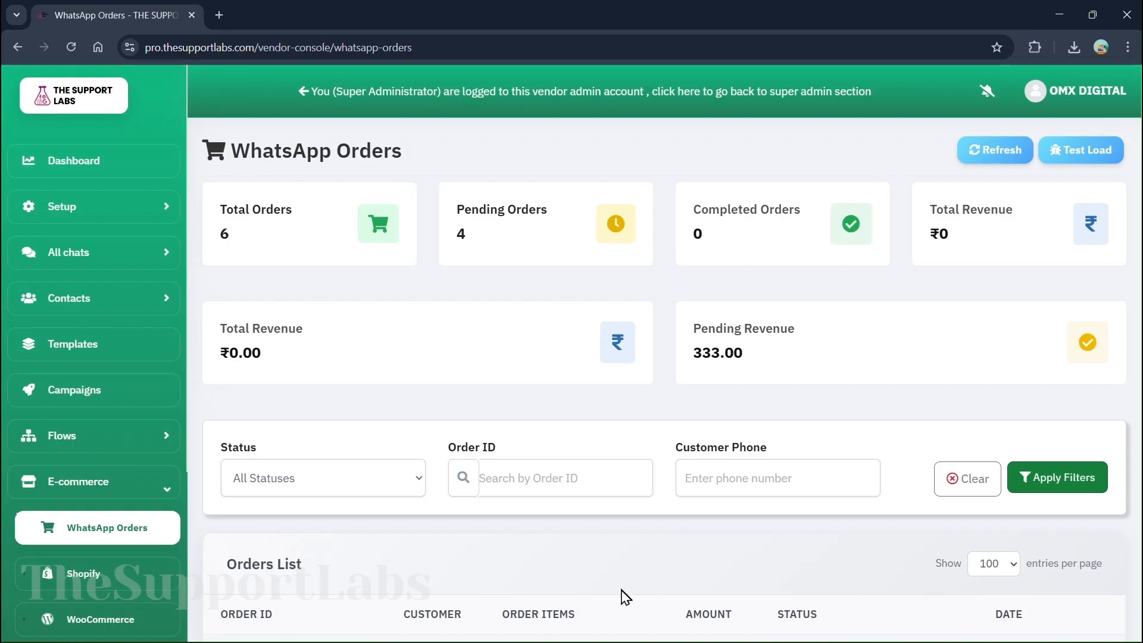
{"action": "scroll", "coordinate": [630, 627], "scroll_direction": "down", "scroll_amount": 8}
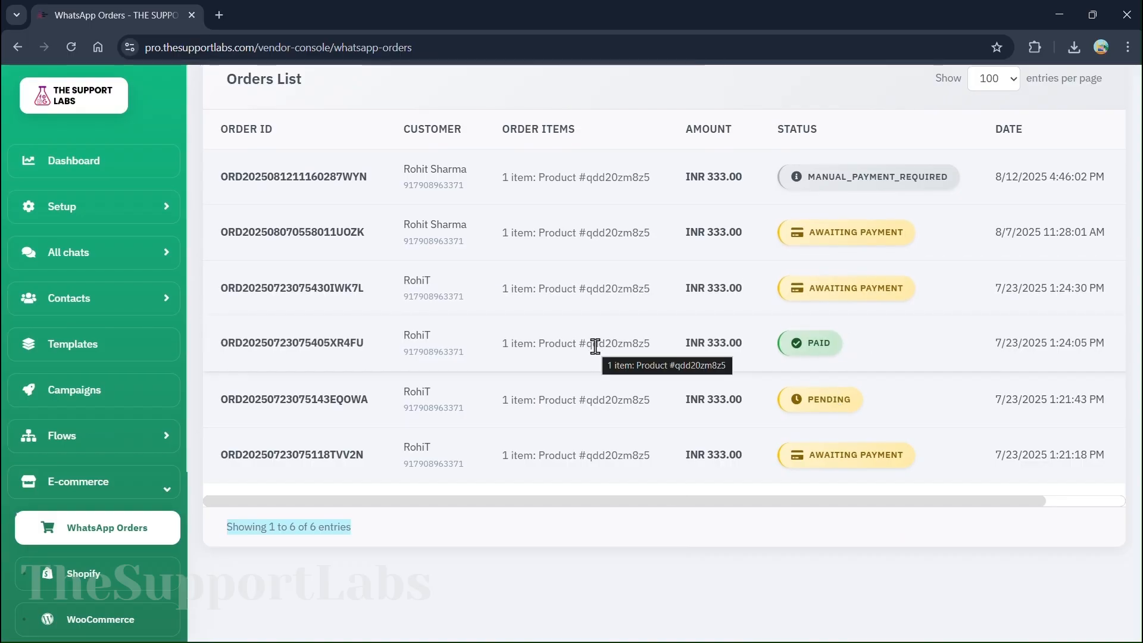
{"action": "scroll", "coordinate": [593, 339], "scroll_direction": "up", "scroll_amount": 3}
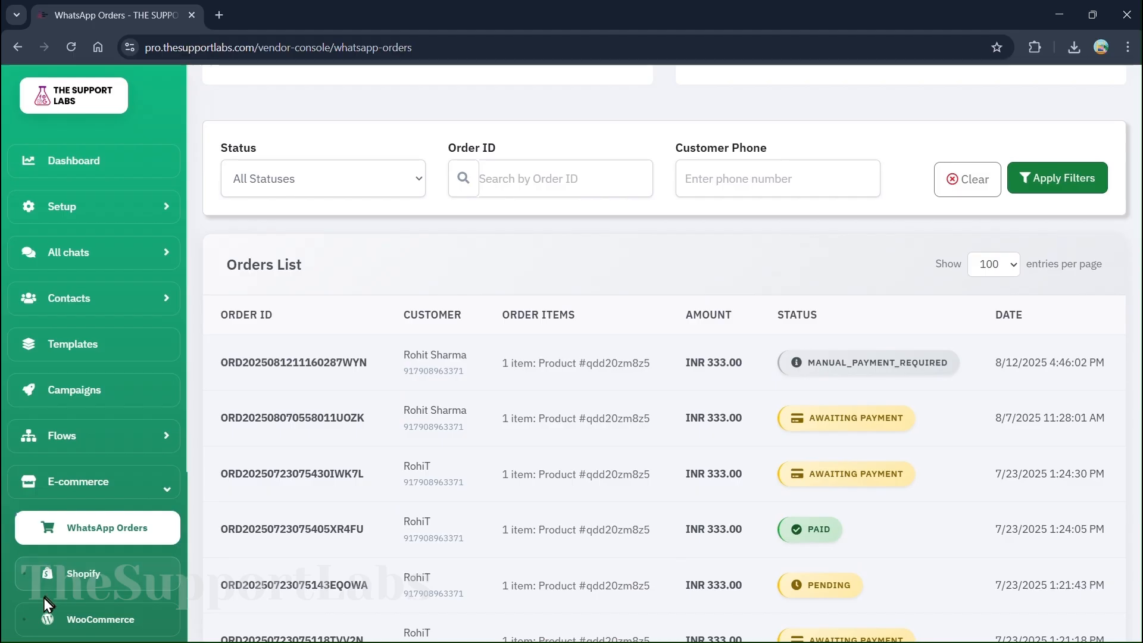
Look over the Shopify store dashboard, then open the WooCommerce Dashboard showing 16 total orders
{"action": "left_click", "coordinate": [77, 583]}
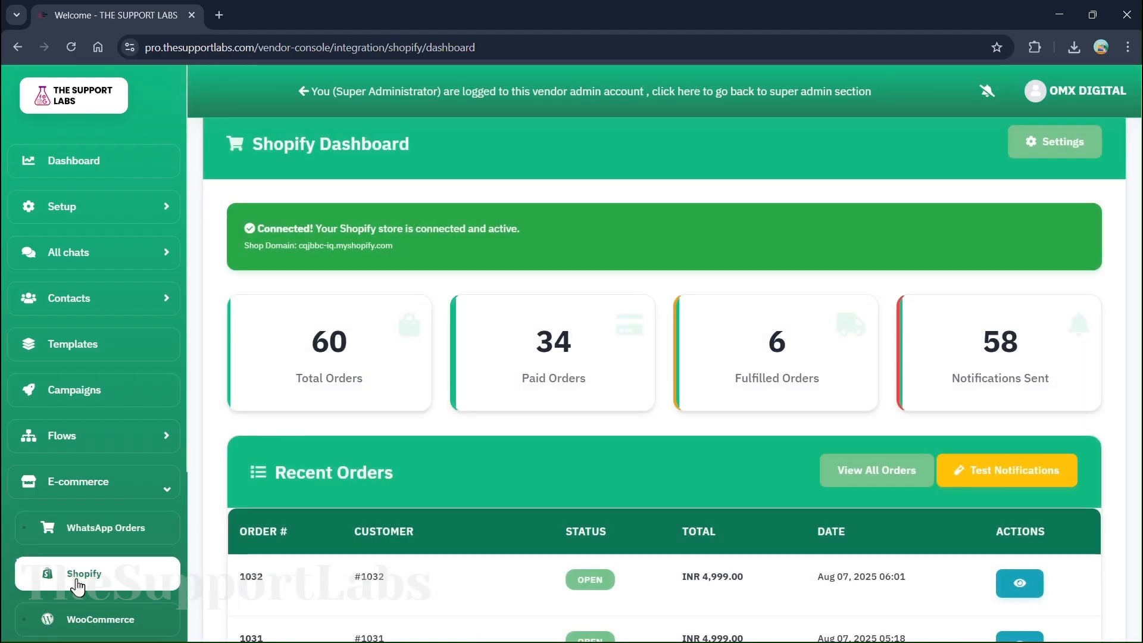
{"action": "left_click", "coordinate": [493, 23]}
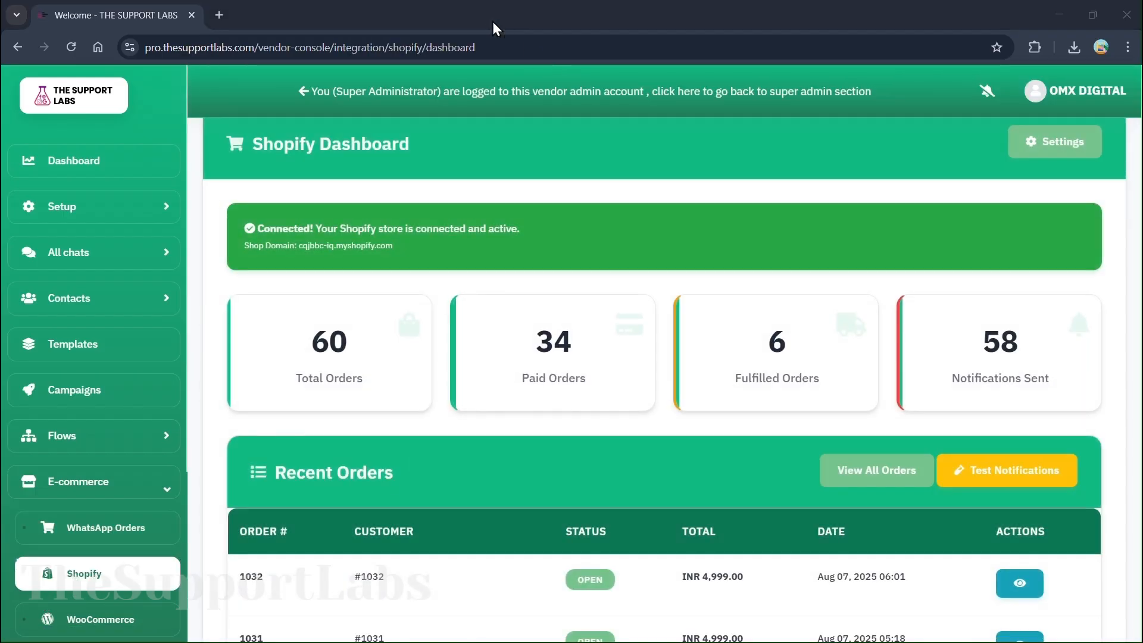
{"action": "scroll", "coordinate": [667, 347], "scroll_direction": "down", "scroll_amount": 5}
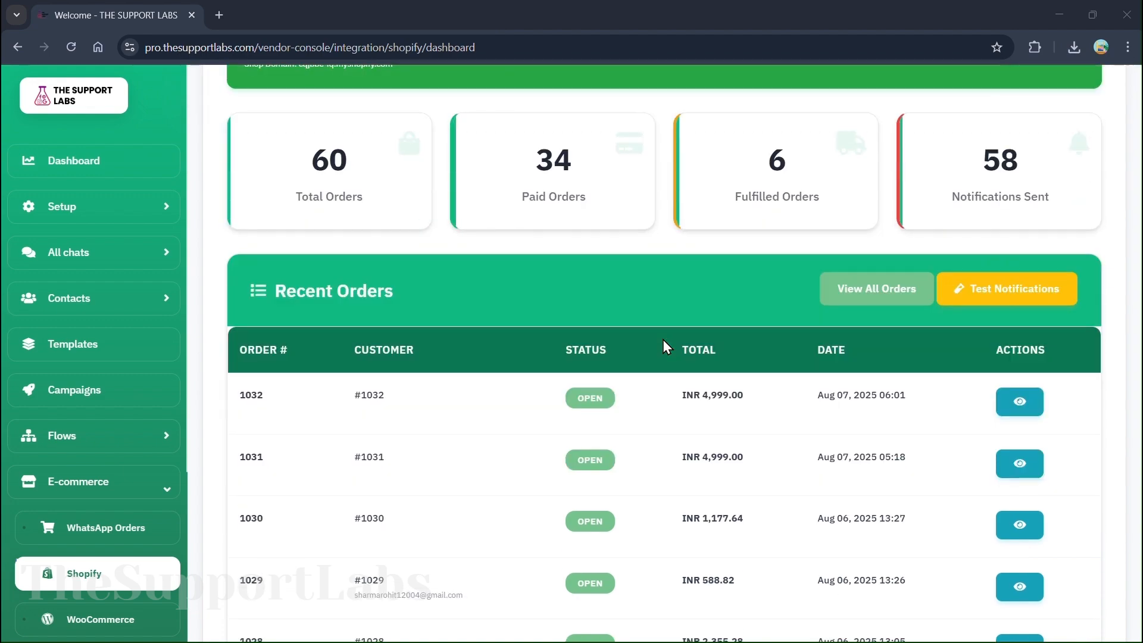
{"action": "scroll", "coordinate": [667, 347], "scroll_direction": "down", "scroll_amount": 1}
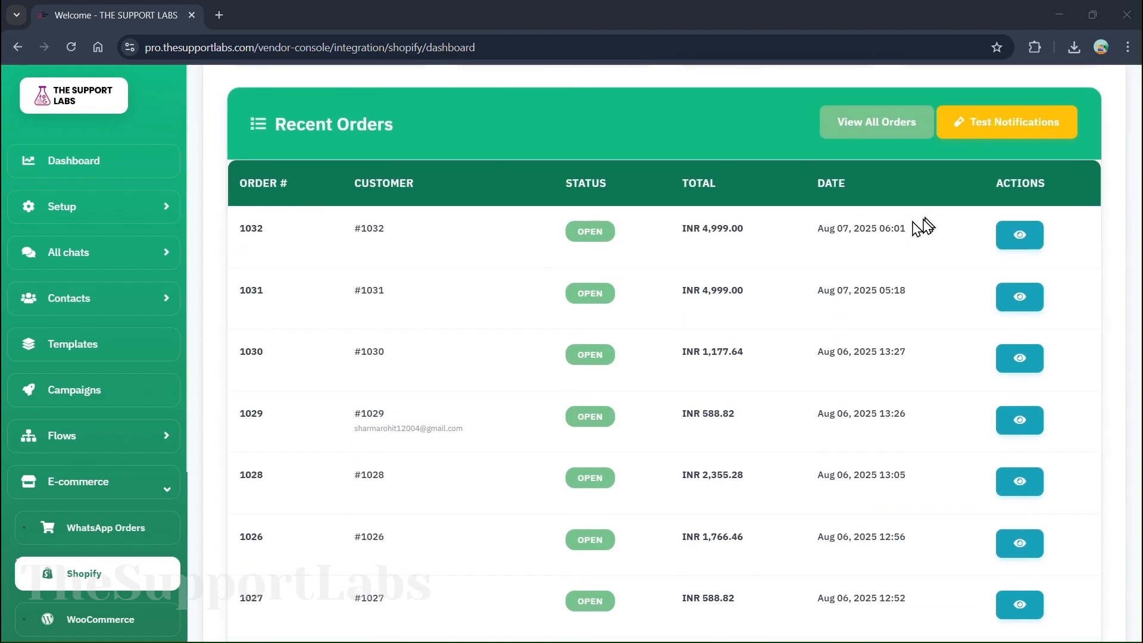
{"action": "scroll", "coordinate": [487, 423], "scroll_direction": "down", "scroll_amount": 9}
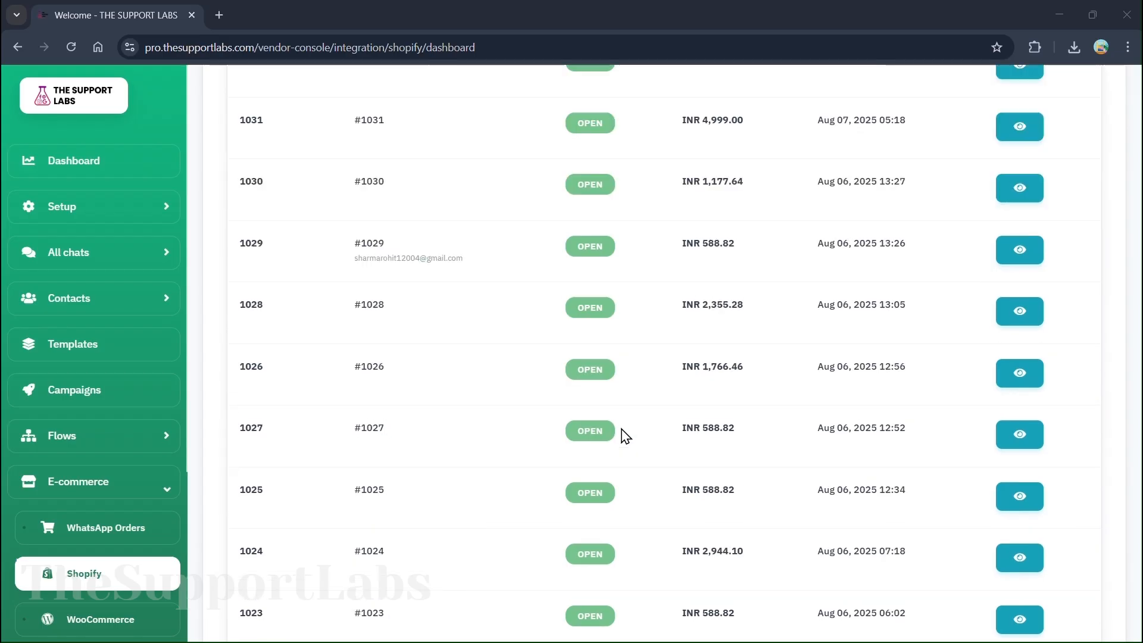
{"action": "left_click", "coordinate": [98, 619]}
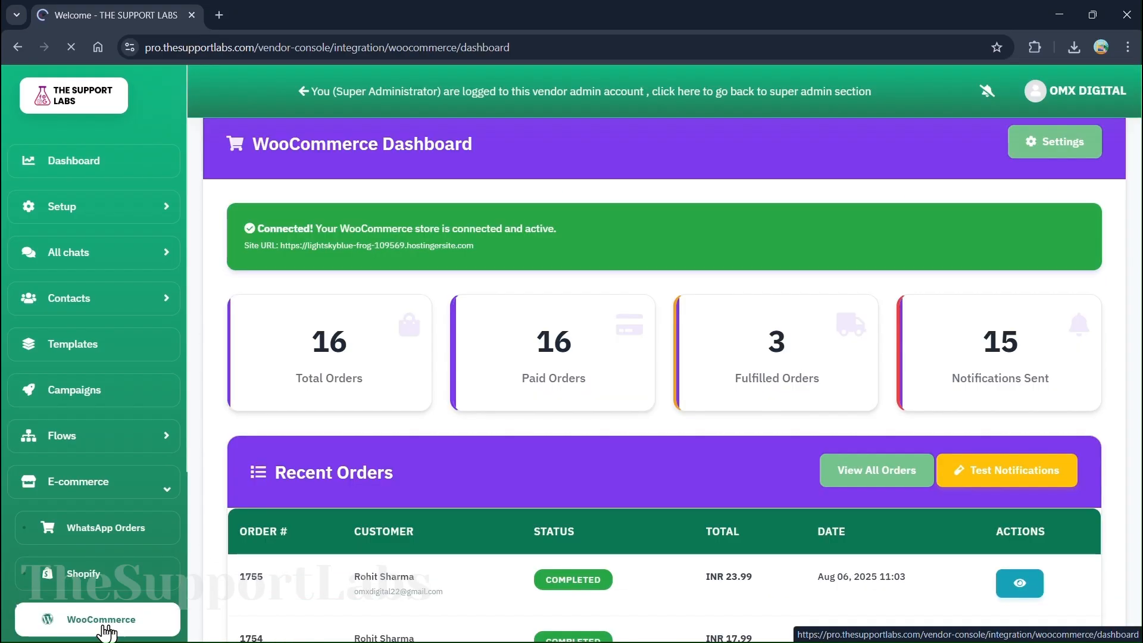
Expand Integrations in the sidebar and open the Orders & Payments settings
{"action": "scroll", "coordinate": [632, 385], "scroll_direction": "down", "scroll_amount": 2}
{"action": "scroll", "coordinate": [632, 385], "scroll_direction": "down", "scroll_amount": 3}
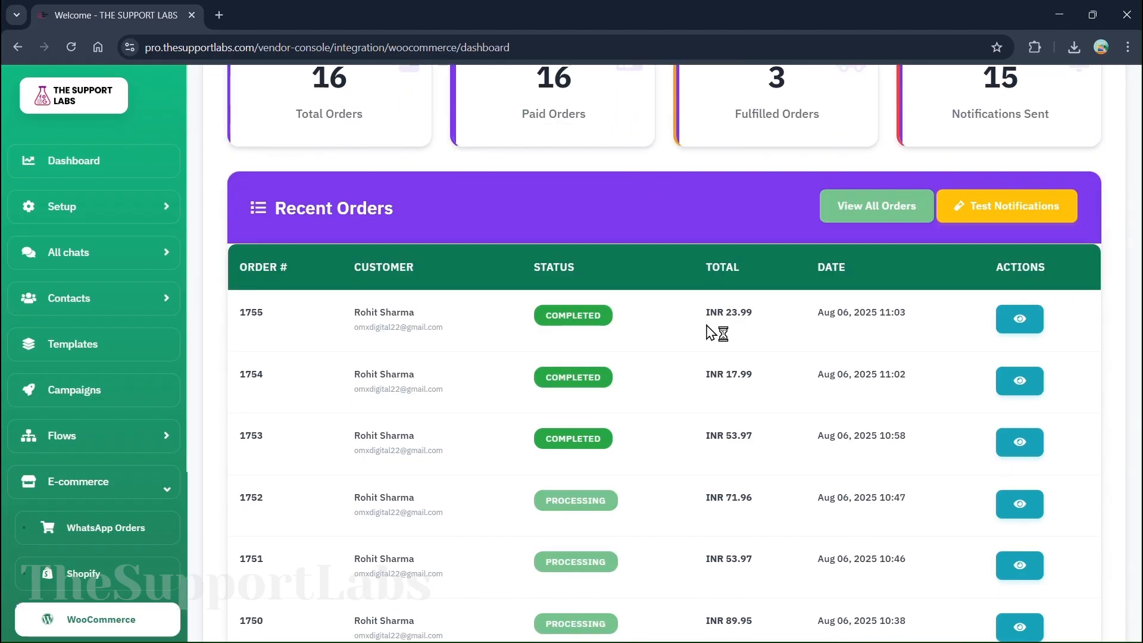
{"action": "scroll", "coordinate": [721, 326], "scroll_direction": "down", "scroll_amount": 4}
{"action": "scroll", "coordinate": [334, 436], "scroll_direction": "up", "scroll_amount": 9}
{"action": "scroll", "coordinate": [70, 499], "scroll_direction": "down", "scroll_amount": 4}
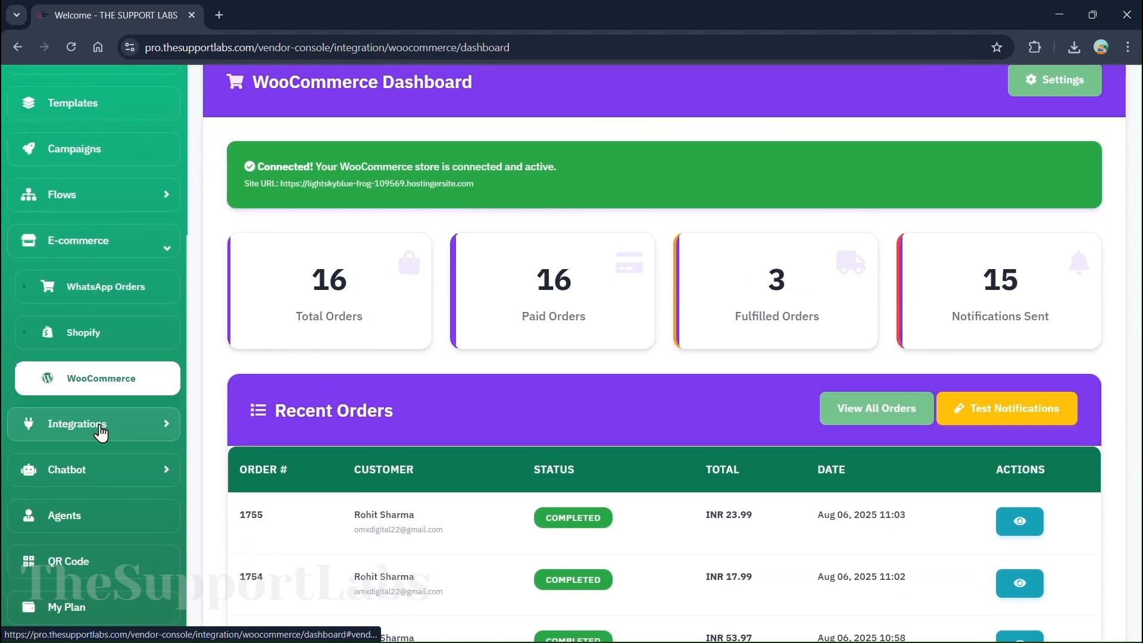
{"action": "left_click", "coordinate": [102, 427]}
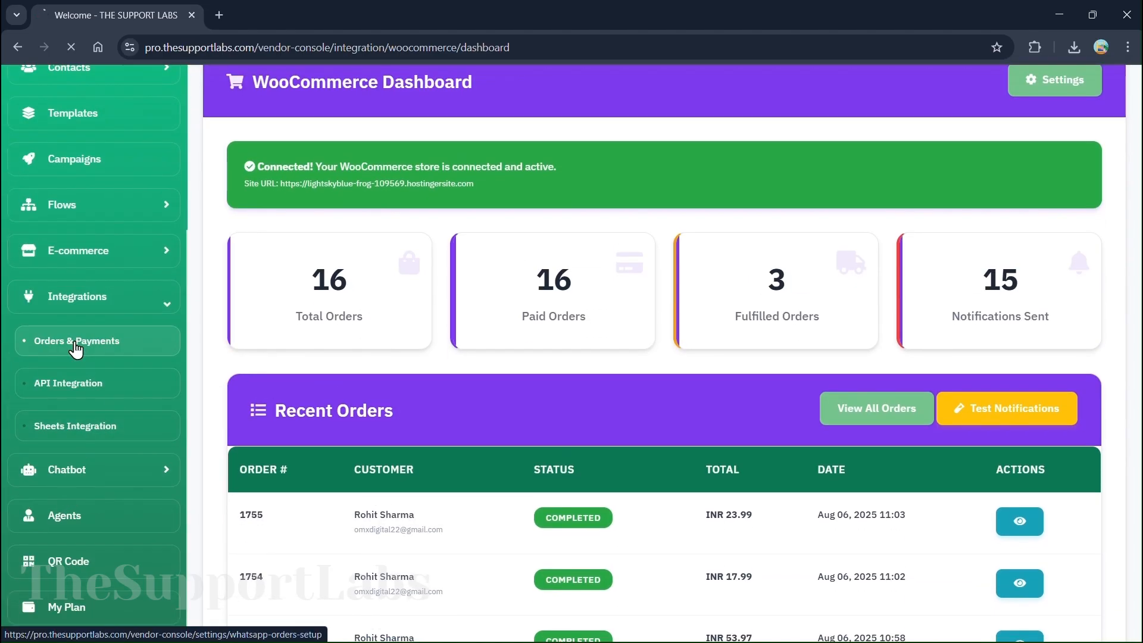
{"action": "left_click", "coordinate": [96, 339]}
Scroll through the Orders & Payments settings, reviewing order processing and PhonePe payment options
{"action": "left_click", "coordinate": [493, 26]}
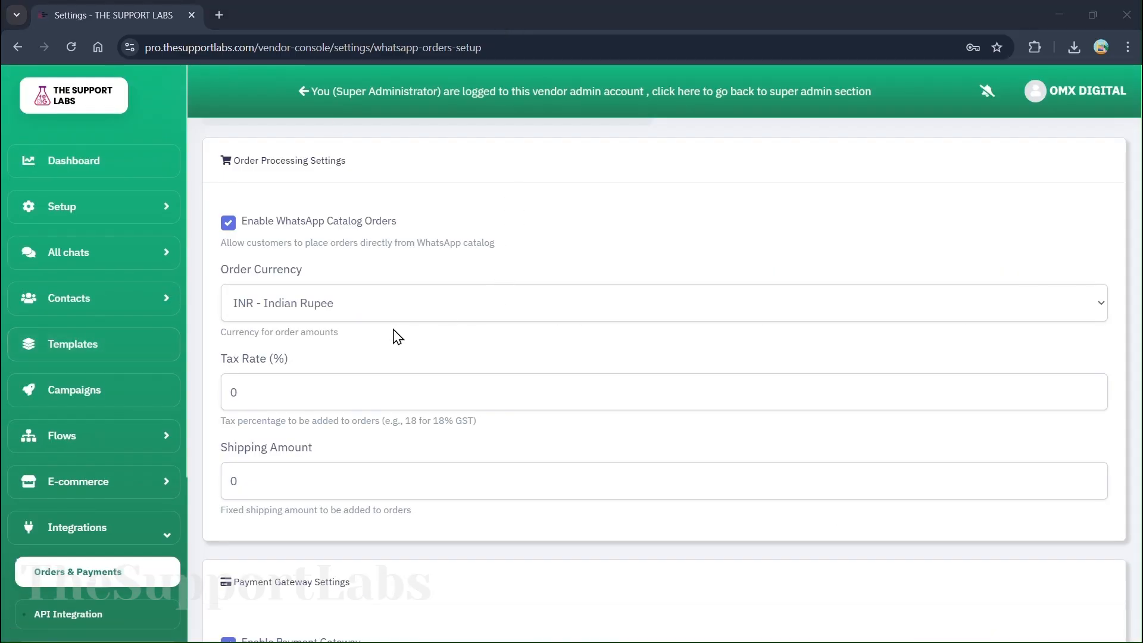
{"action": "scroll", "coordinate": [332, 357], "scroll_direction": "down", "scroll_amount": 6}
{"action": "scroll", "coordinate": [350, 248], "scroll_direction": "down", "scroll_amount": 5}
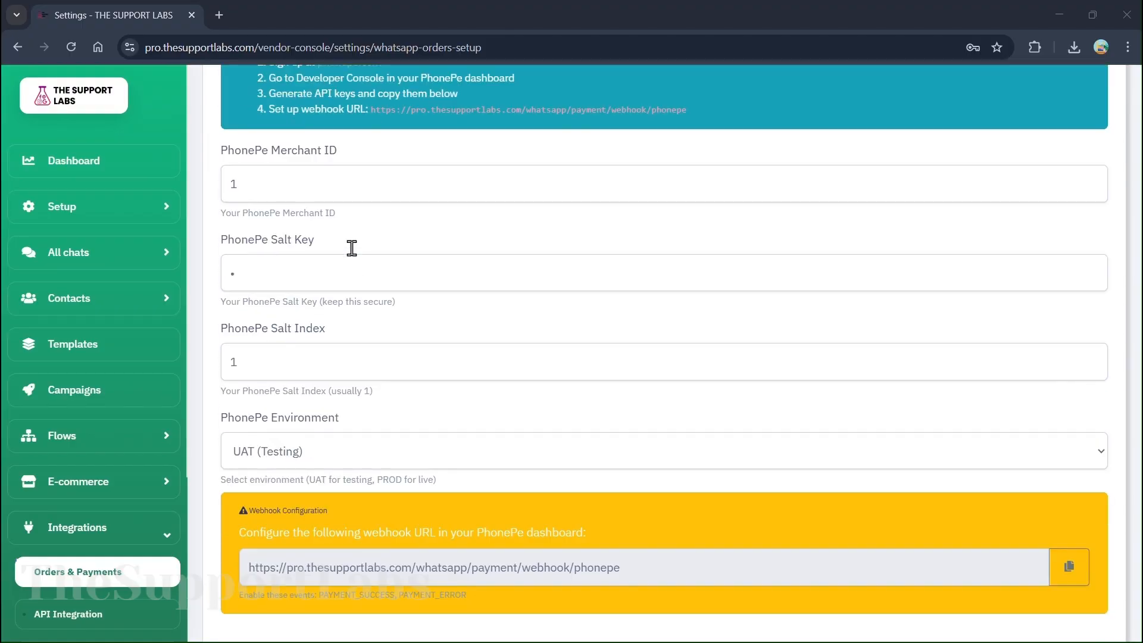
{"action": "scroll", "coordinate": [352, 248], "scroll_direction": "down", "scroll_amount": 10}
{"action": "scroll", "coordinate": [300, 476], "scroll_direction": "up", "scroll_amount": 20}
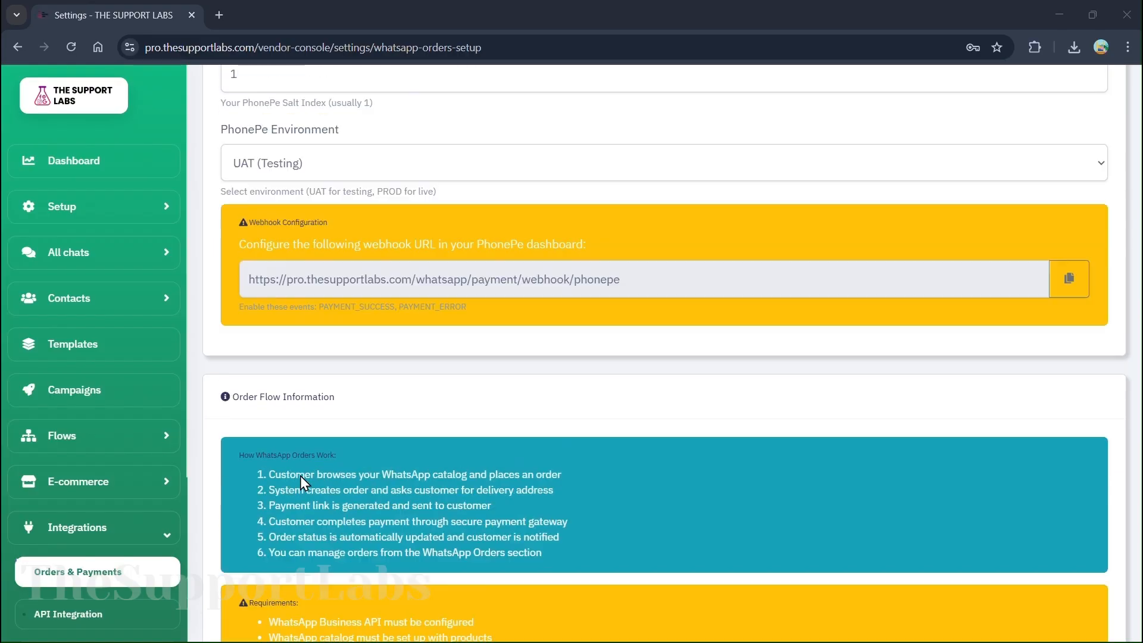
{"action": "scroll", "coordinate": [119, 488], "scroll_direction": "down", "scroll_amount": 4}
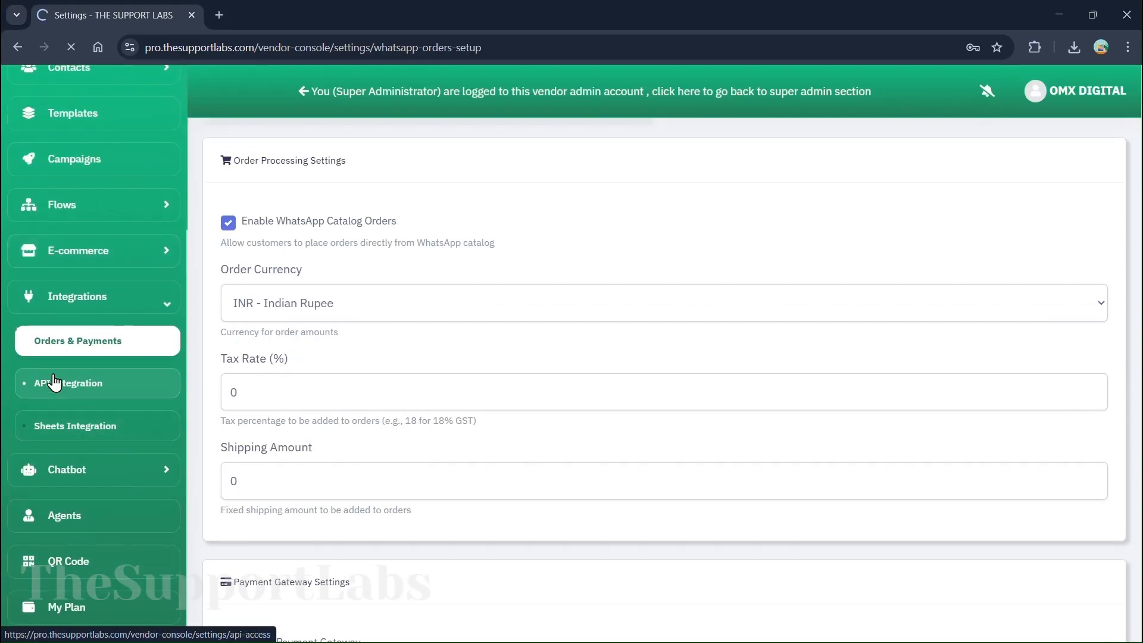
{"action": "scroll", "coordinate": [507, 339], "scroll_direction": "down", "scroll_amount": 15}
Open the Sheets Integration App Script page, then expand the Chatbot menu
{"action": "scroll", "coordinate": [127, 433], "scroll_direction": "down", "scroll_amount": 4}
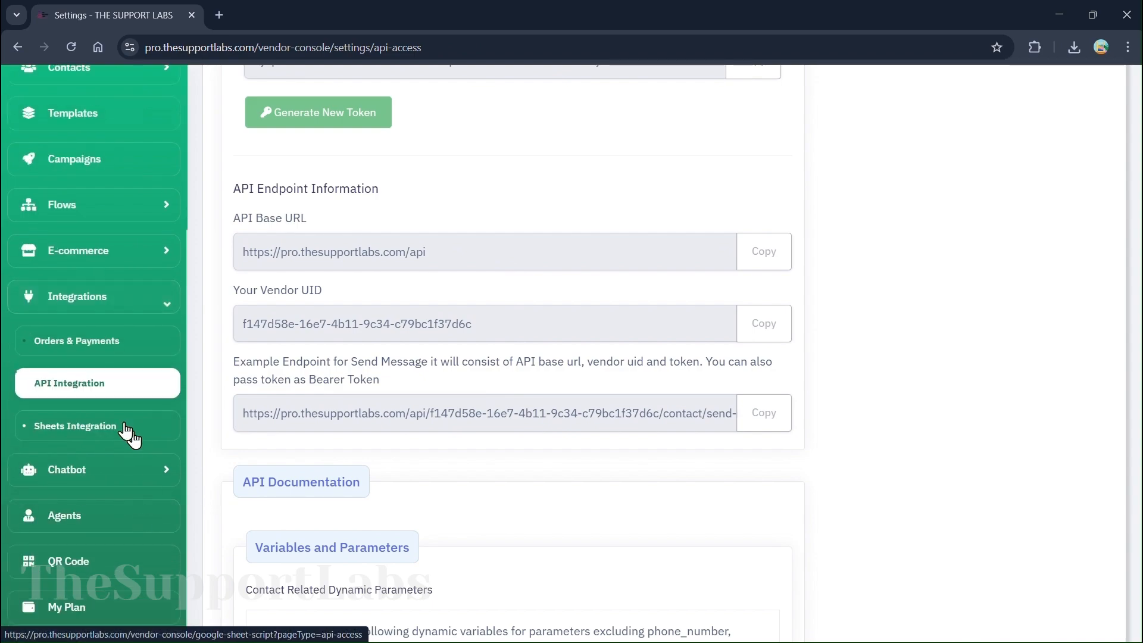
{"action": "left_click", "coordinate": [126, 432]}
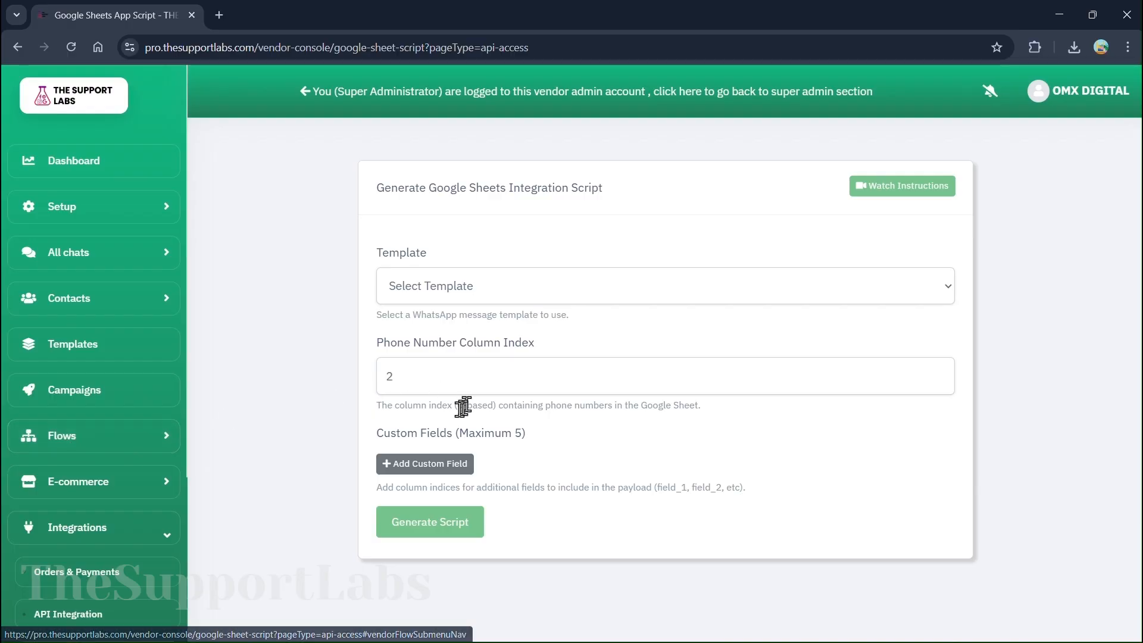
{"action": "scroll", "coordinate": [153, 512], "scroll_direction": "down", "scroll_amount": 4}
{"action": "left_click", "coordinate": [119, 473]}
View the All Chatbots list, then open the Agents page showing 2 active agents
{"action": "left_click", "coordinate": [97, 463]}
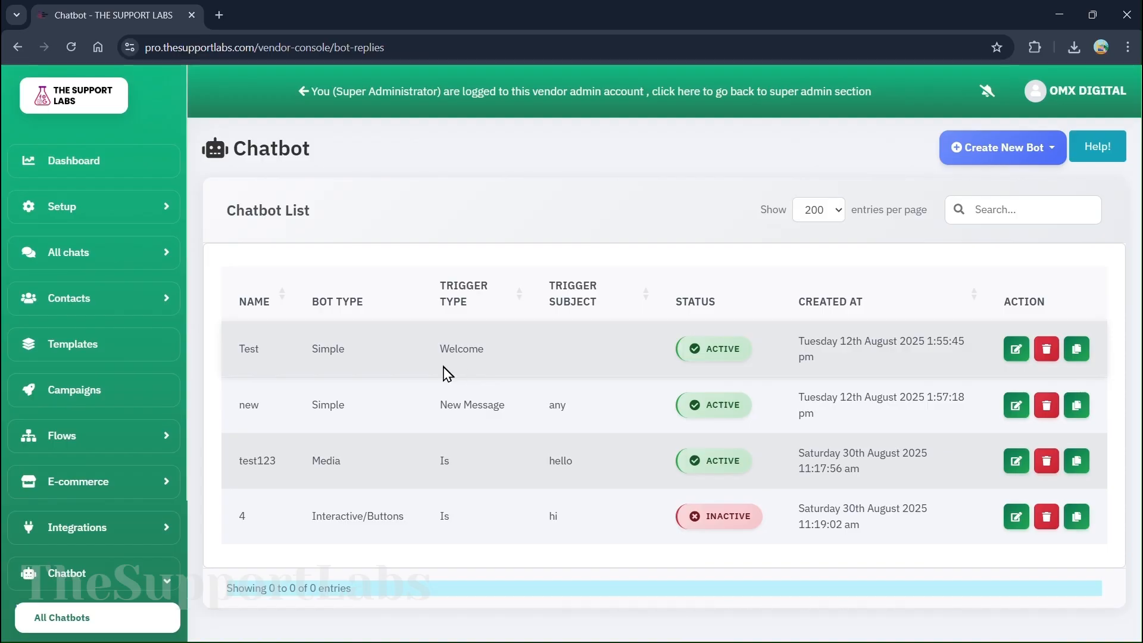
{"action": "scroll", "coordinate": [511, 405], "scroll_direction": "down", "scroll_amount": 1}
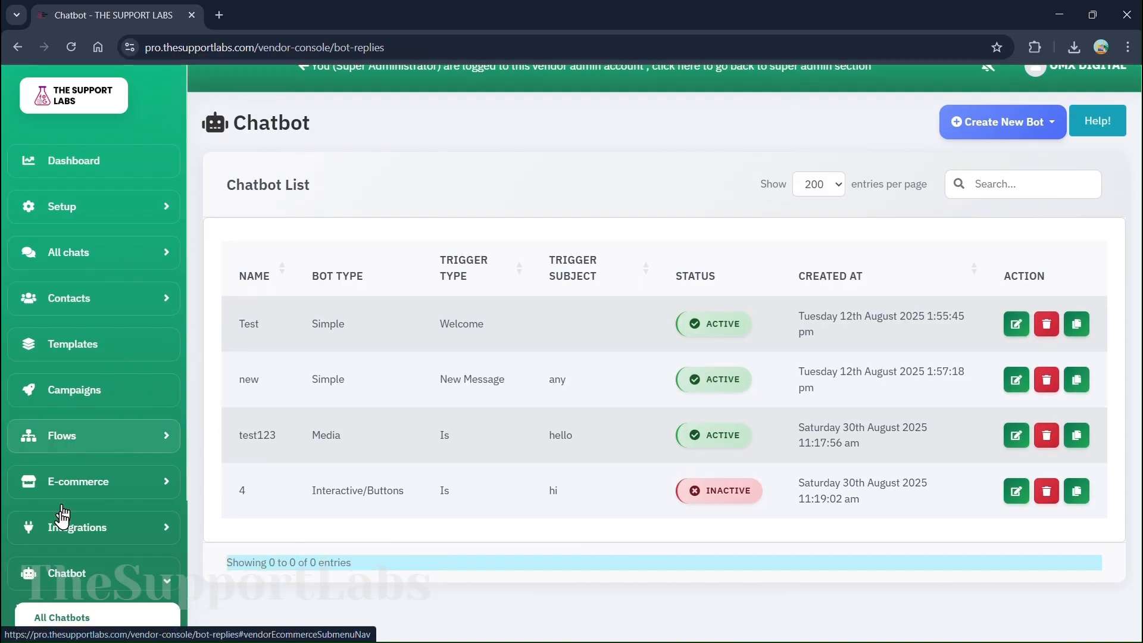
{"action": "scroll", "coordinate": [87, 538], "scroll_direction": "down", "scroll_amount": 3}
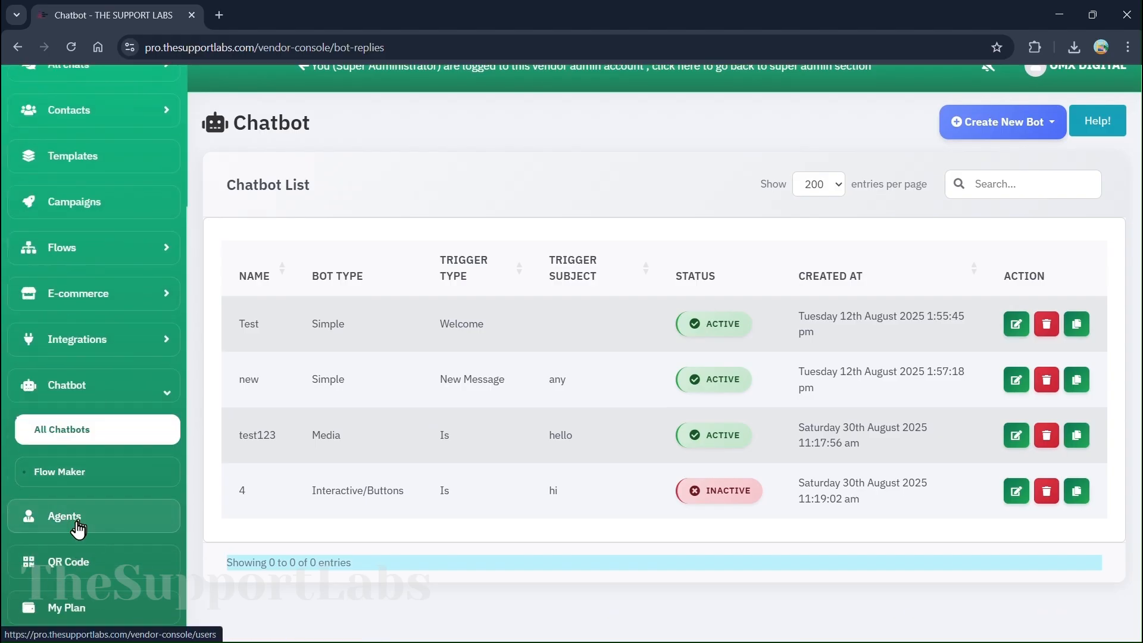
{"action": "left_click", "coordinate": [78, 527]}
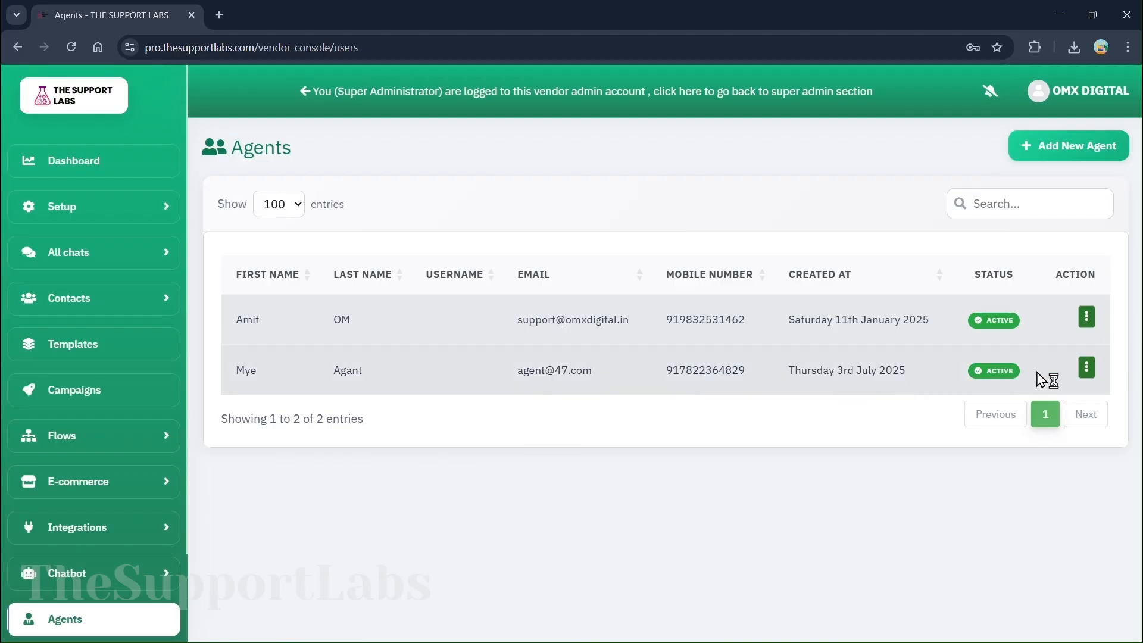
Enable Manage Campaigns for the second agent, save the form, then bring up the QR code dialog
{"action": "left_click", "coordinate": [1086, 368]}
{"action": "left_click", "coordinate": [983, 272]}
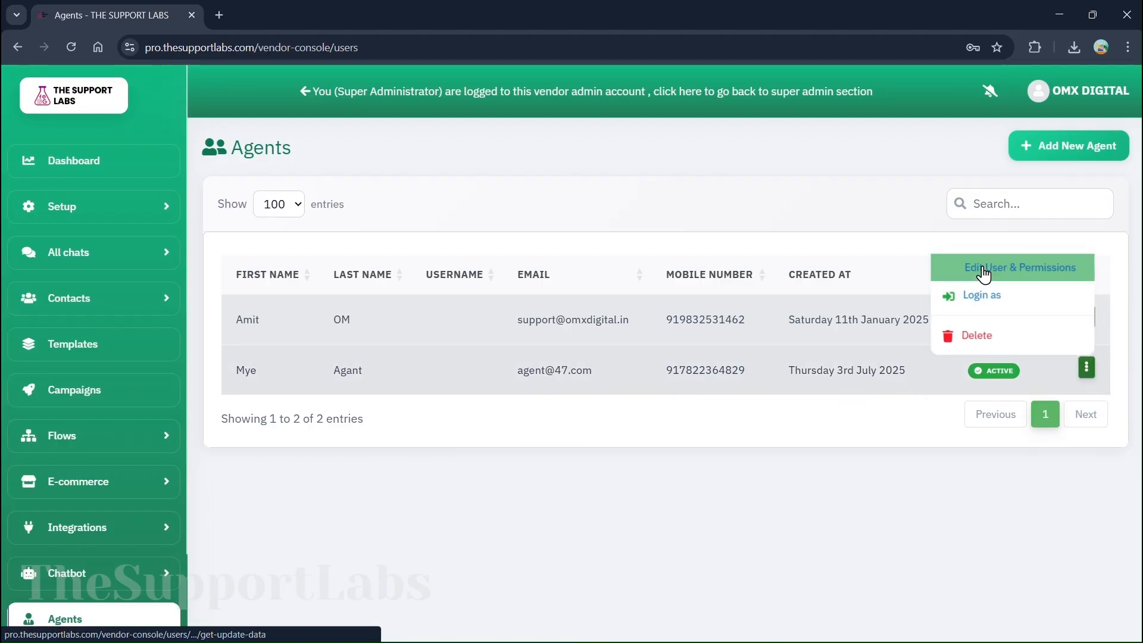
{"action": "scroll", "coordinate": [583, 328], "scroll_direction": "down", "scroll_amount": 7}
{"action": "scroll", "coordinate": [378, 420], "scroll_direction": "down", "scroll_amount": 5}
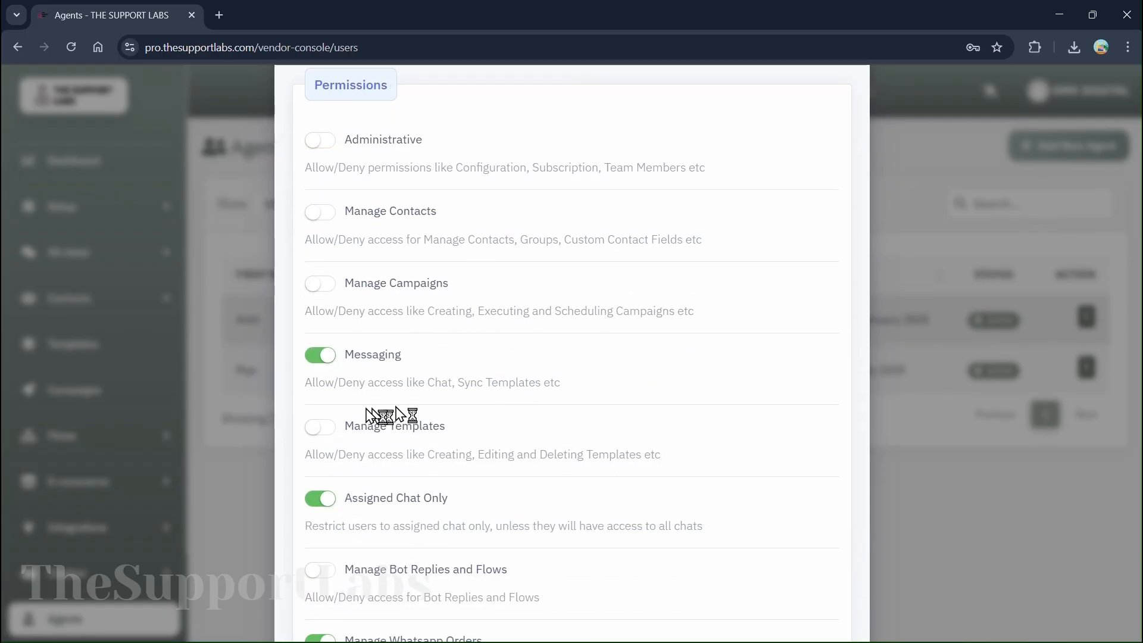
{"action": "scroll", "coordinate": [419, 448], "scroll_direction": "up", "scroll_amount": 2}
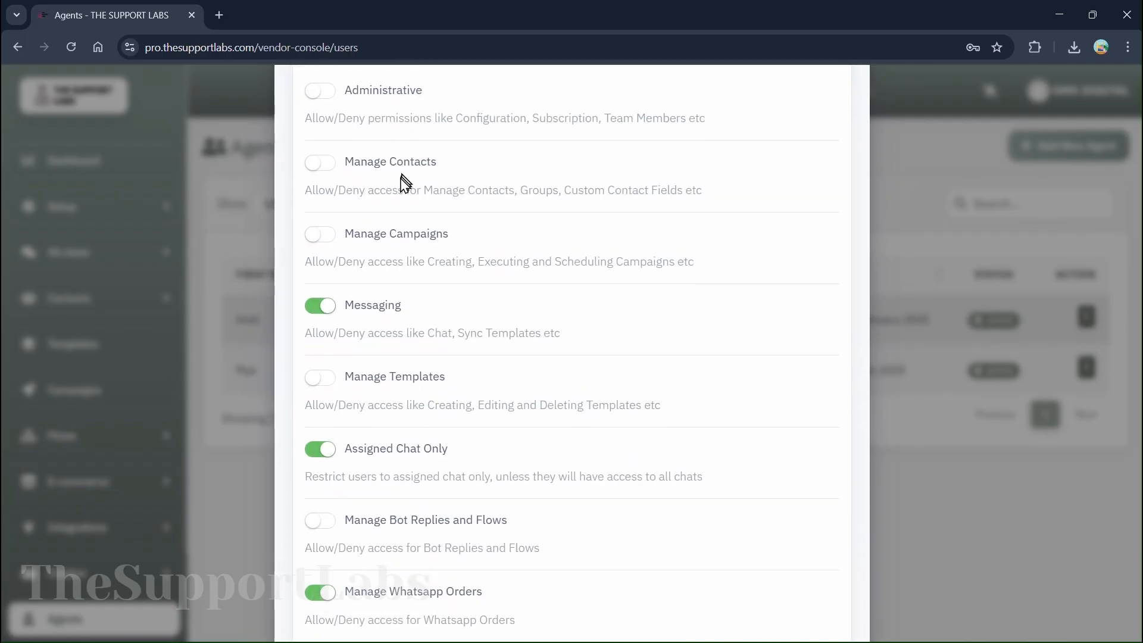
{"action": "left_click", "coordinate": [326, 240]}
{"action": "scroll", "coordinate": [637, 431], "scroll_direction": "down", "scroll_amount": 4}
{"action": "left_click", "coordinate": [831, 586]}
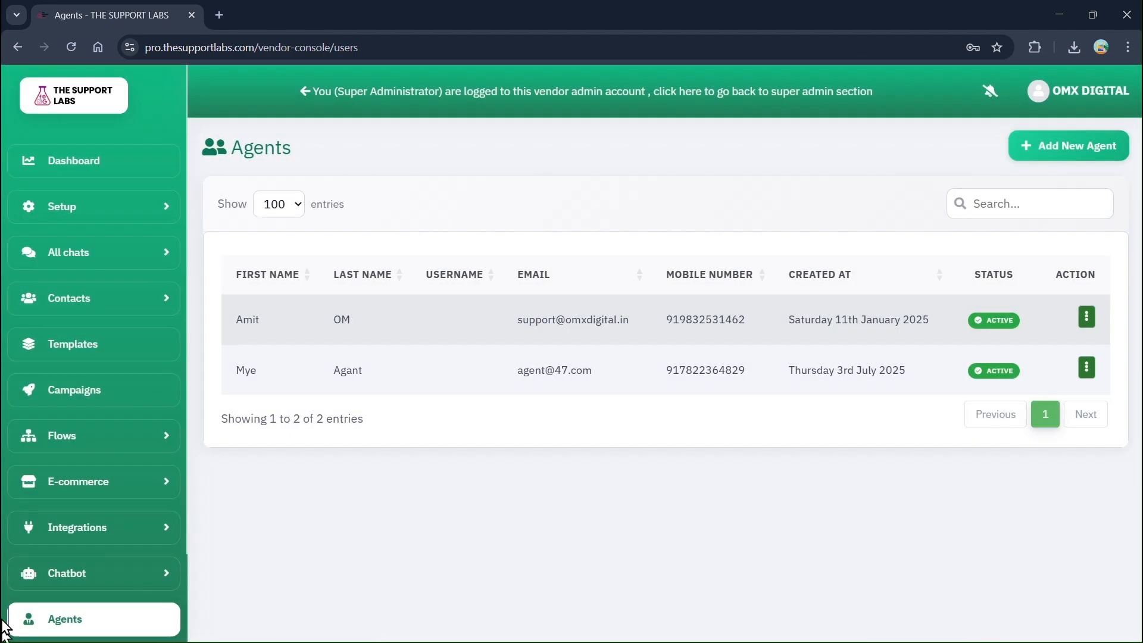
{"action": "scroll", "coordinate": [102, 579], "scroll_direction": "down", "scroll_amount": 2}
{"action": "left_click", "coordinate": [87, 569]}
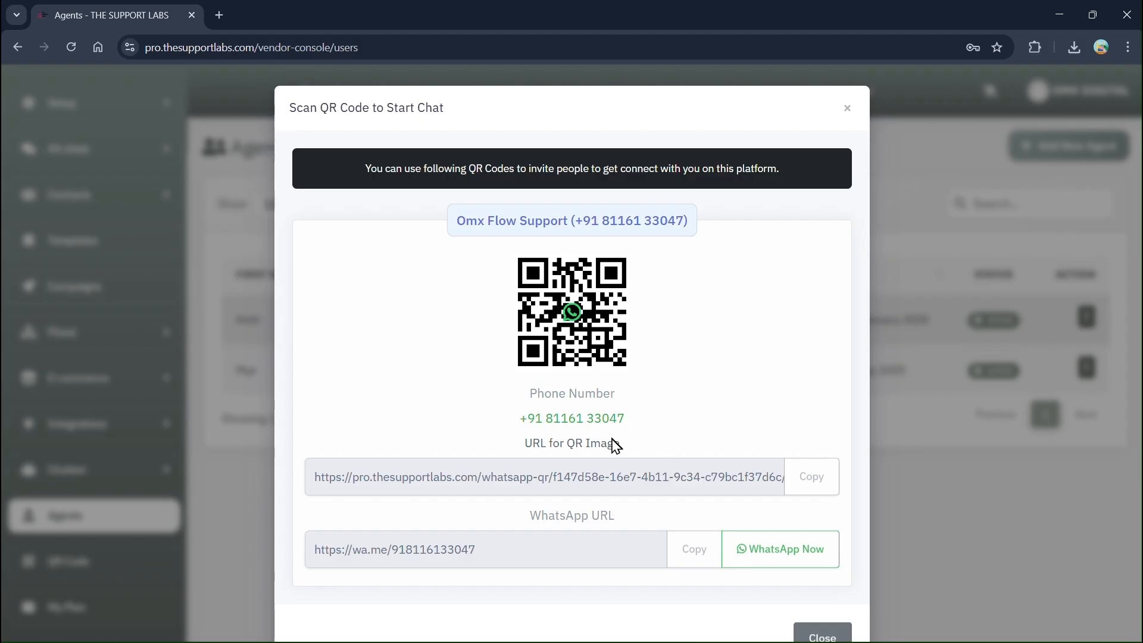
Close the QR code dialog and open My Plan, showing the Ultimate plan at 20,000.00 USD yearly
{"action": "left_click", "coordinate": [849, 105]}
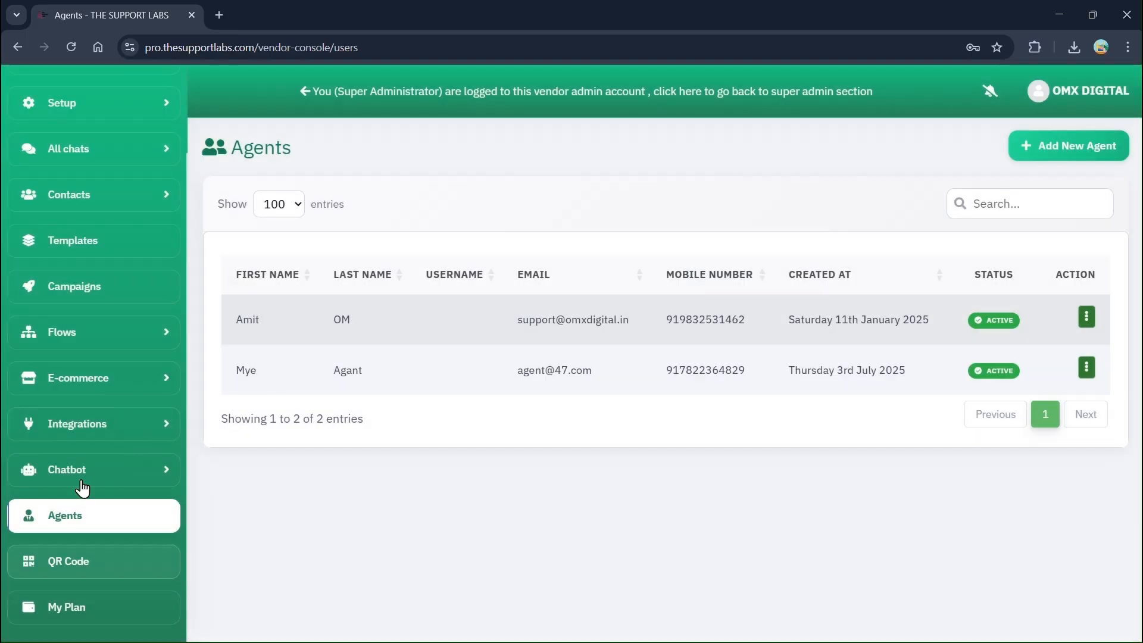
{"action": "left_click", "coordinate": [56, 604]}
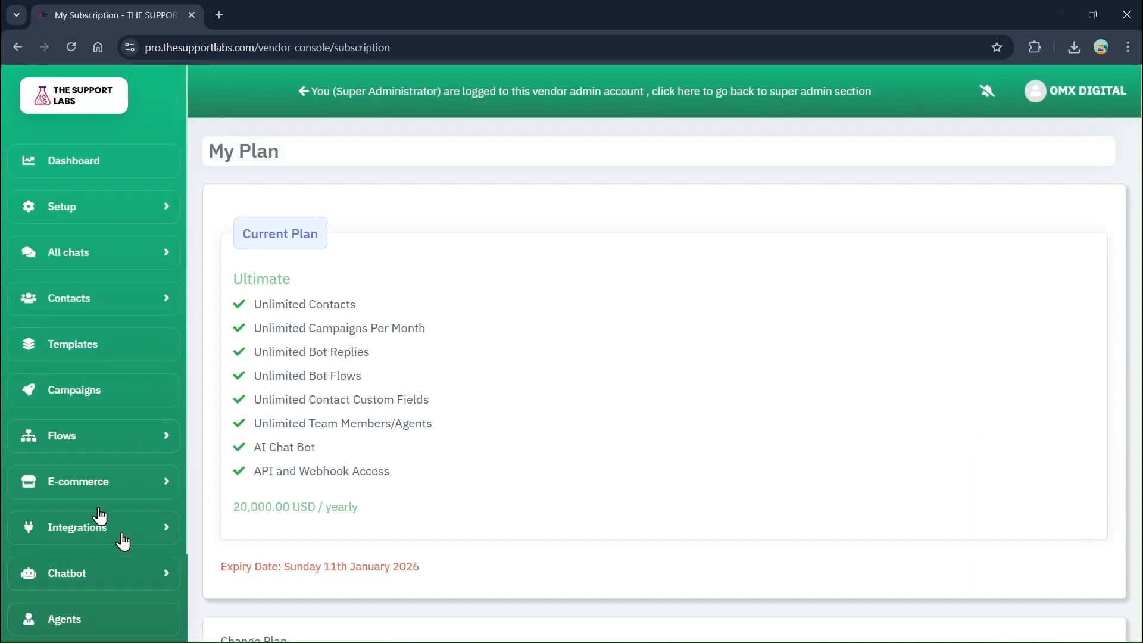
Choose the Premium plan at 15,000.00 USD yearly with UPI payment and continue
{"action": "scroll", "coordinate": [595, 458], "scroll_direction": "down", "scroll_amount": 8}
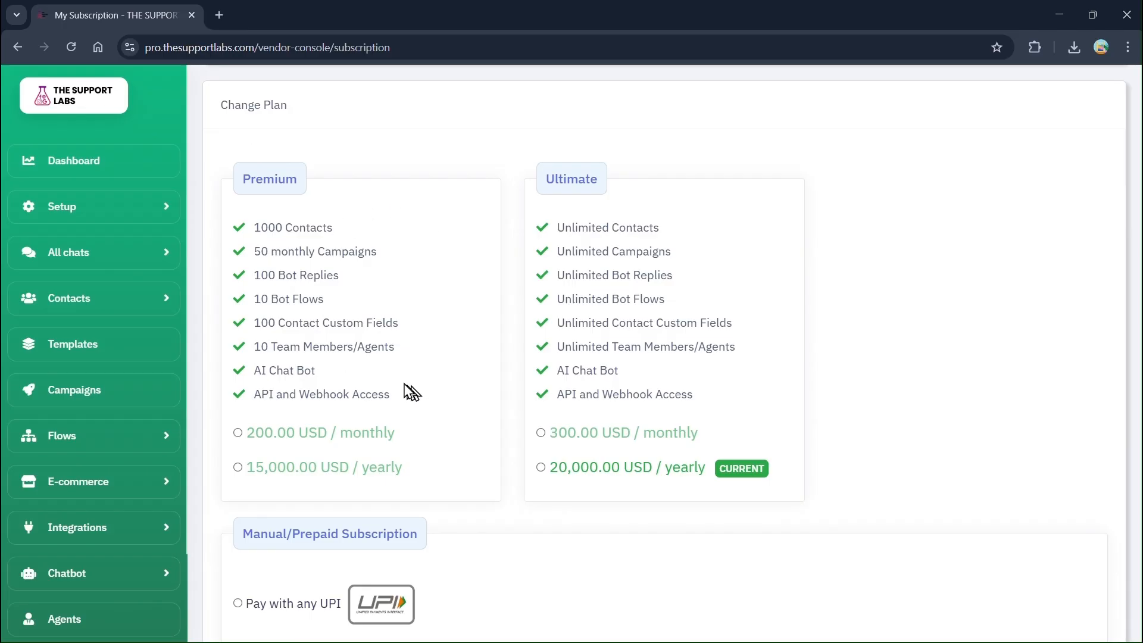
{"action": "scroll", "coordinate": [530, 349], "scroll_direction": "down", "scroll_amount": 3}
{"action": "left_click", "coordinate": [237, 246]}
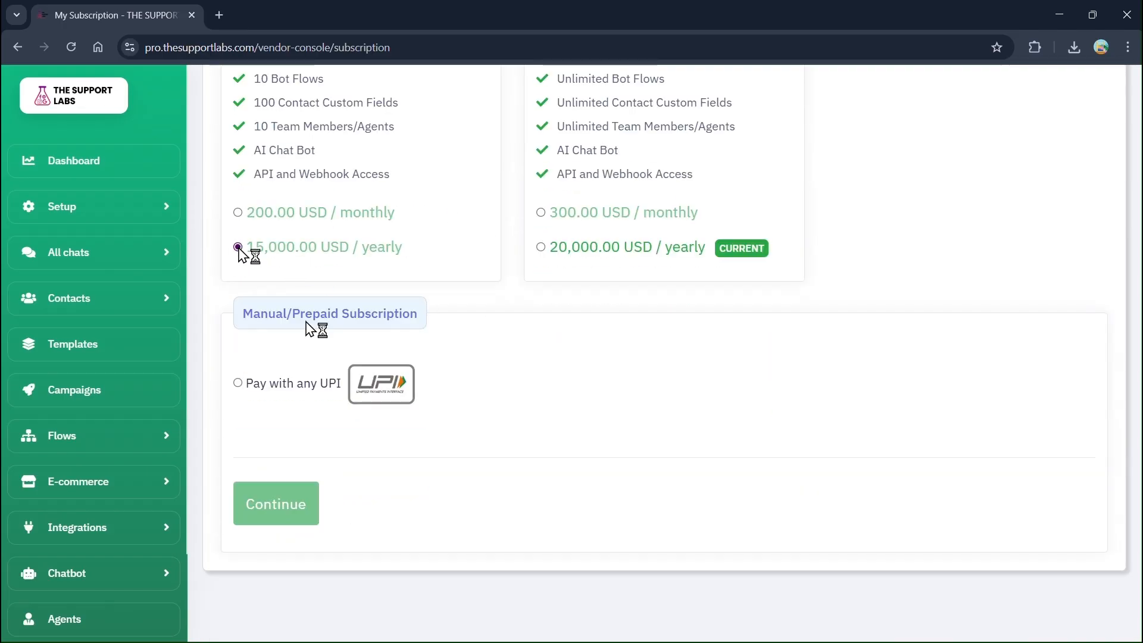
{"action": "left_click", "coordinate": [237, 383]}
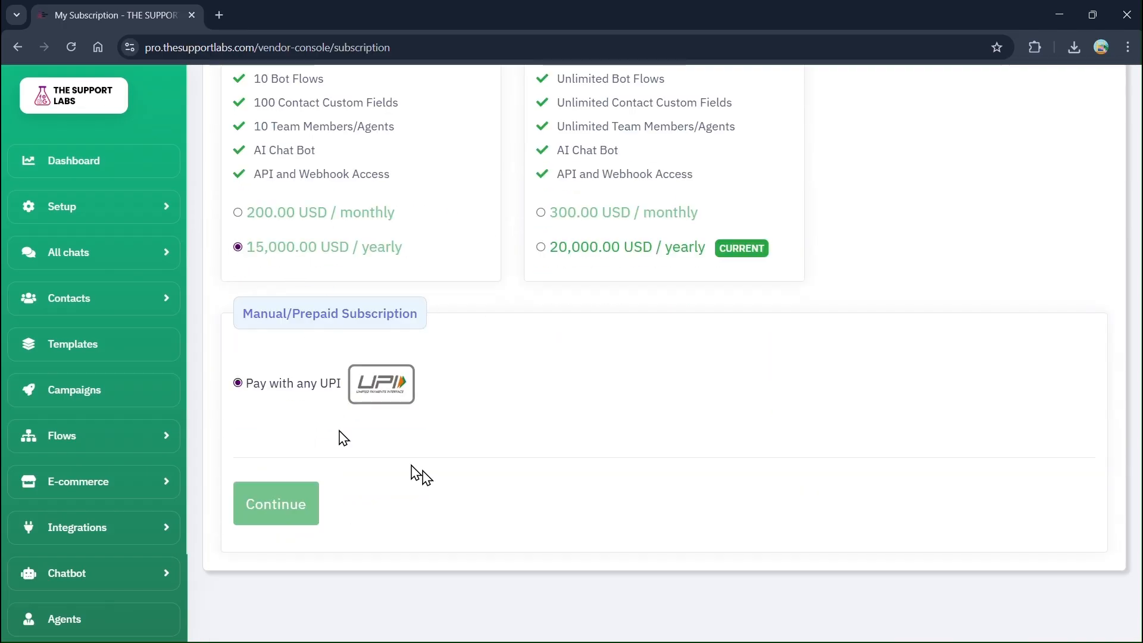
{"action": "left_click", "coordinate": [306, 506]}
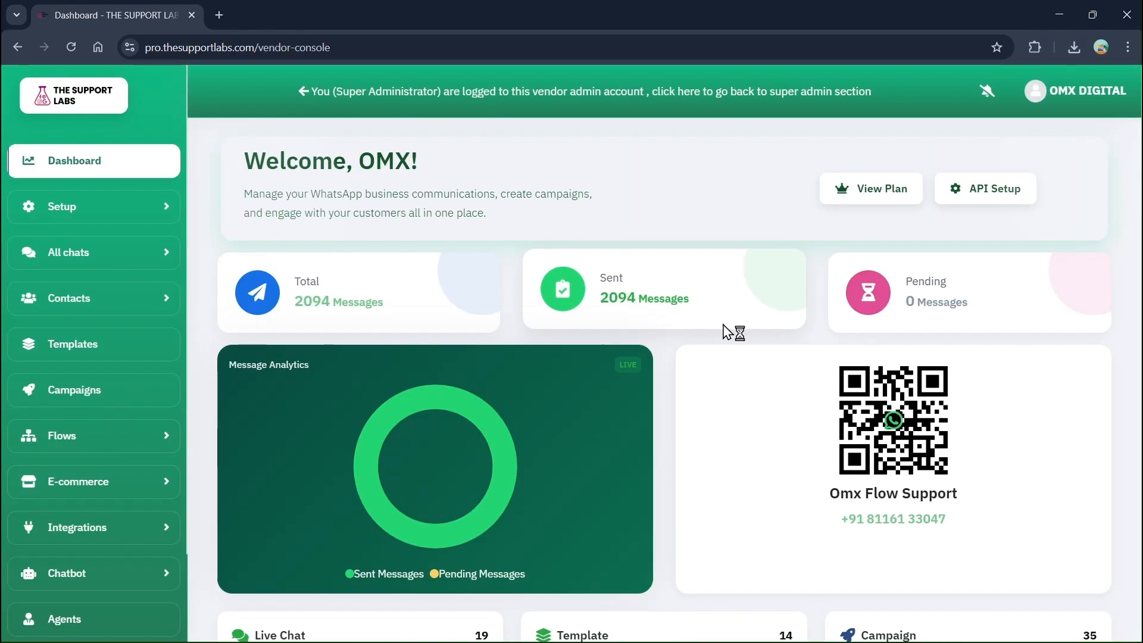